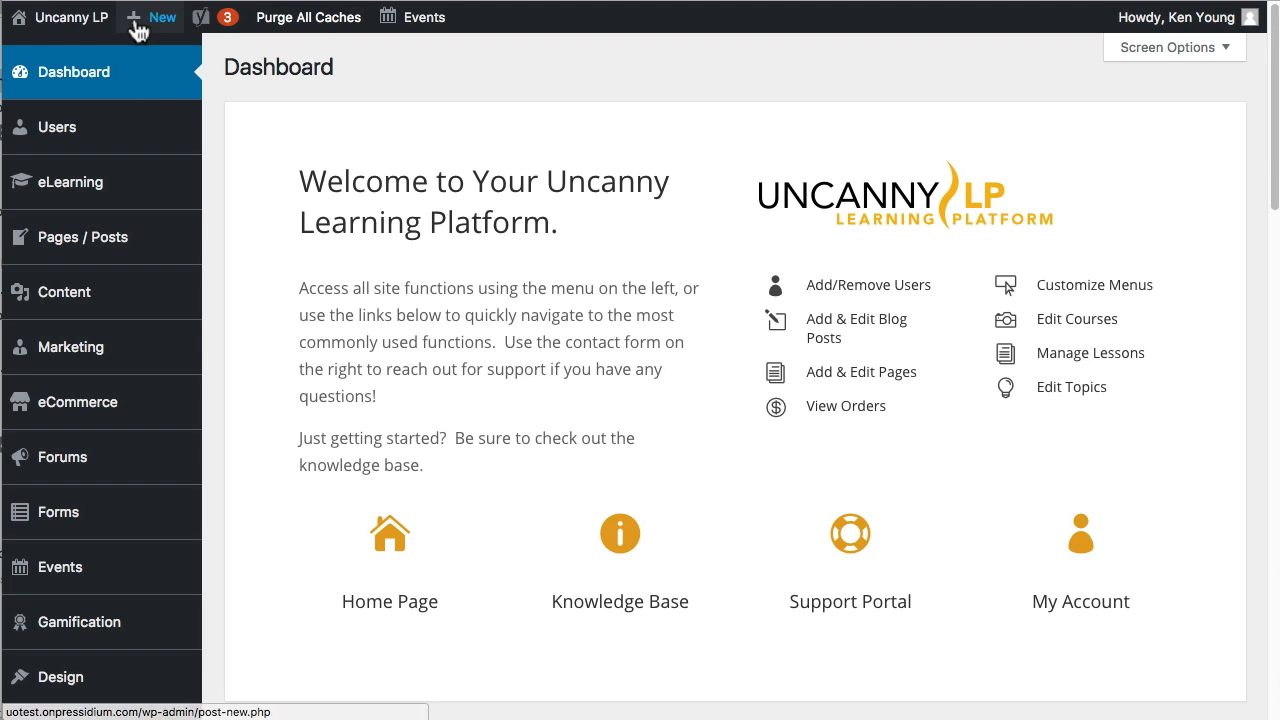
Create a new page titled "New Sample Page".
{"action": "mouse_move", "coordinate": [143, 30]}
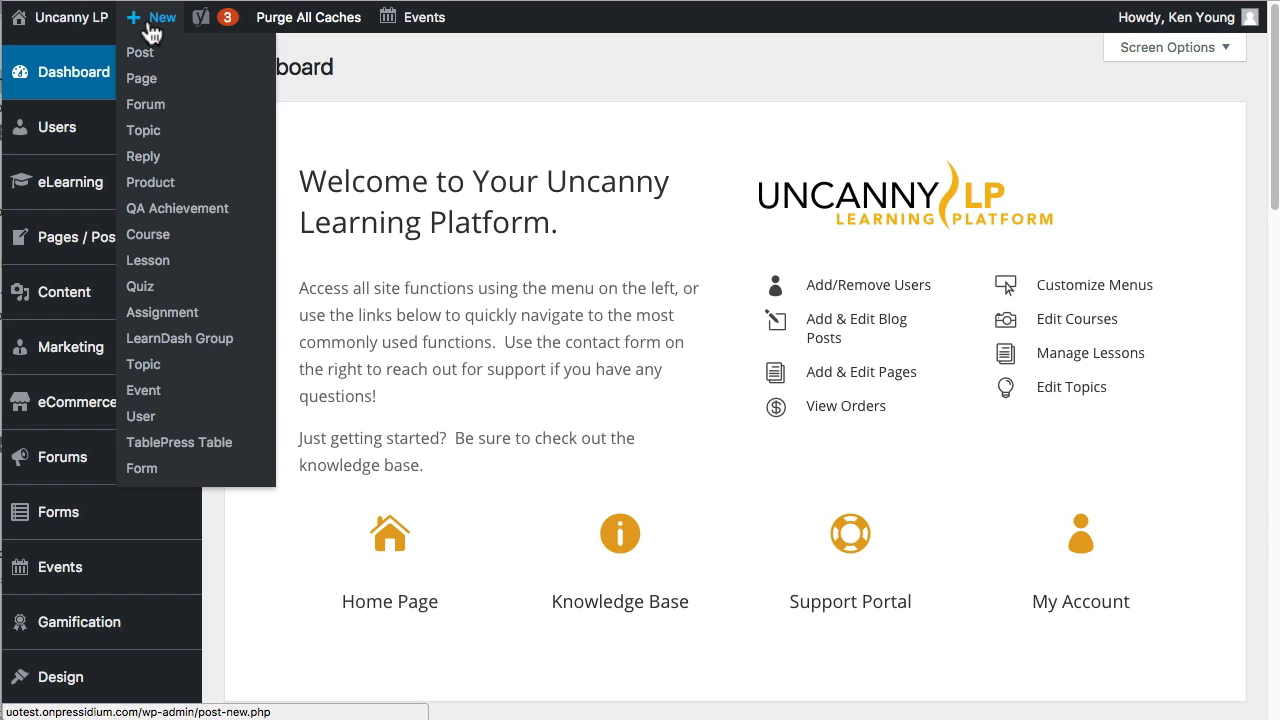
{"action": "left_click", "coordinate": [157, 86]}
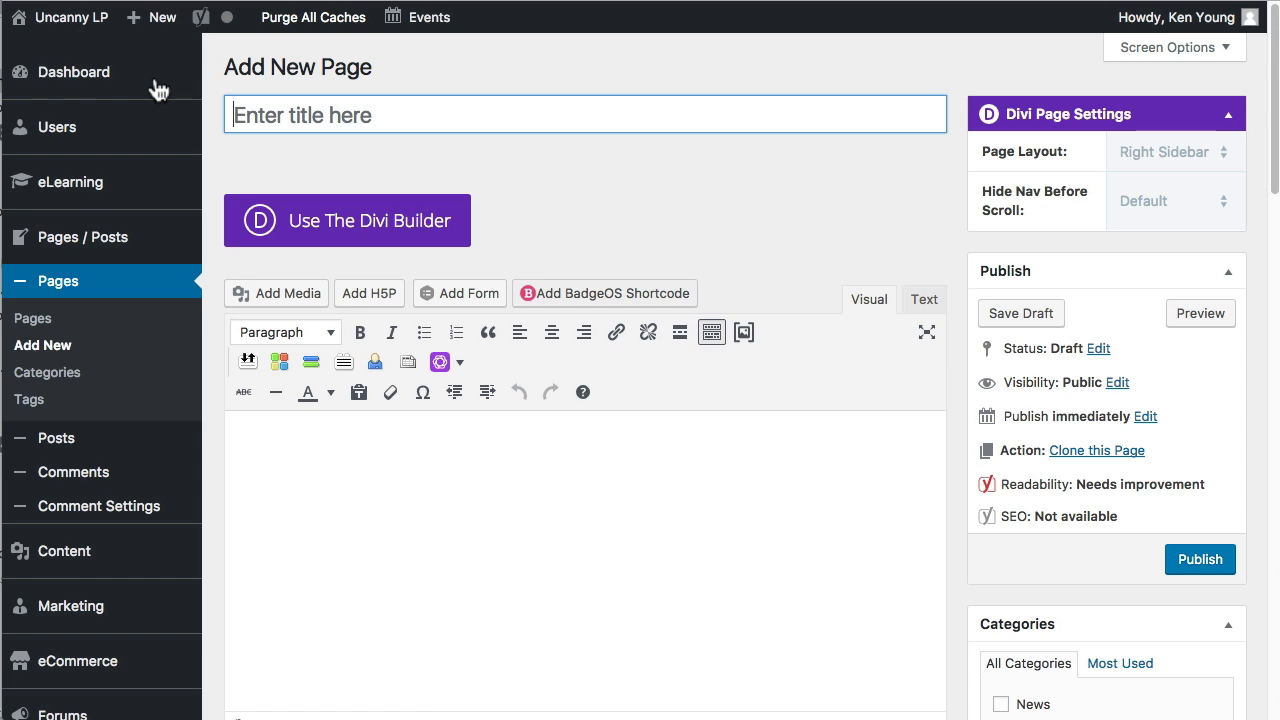
{"action": "left_click", "coordinate": [378, 98]}
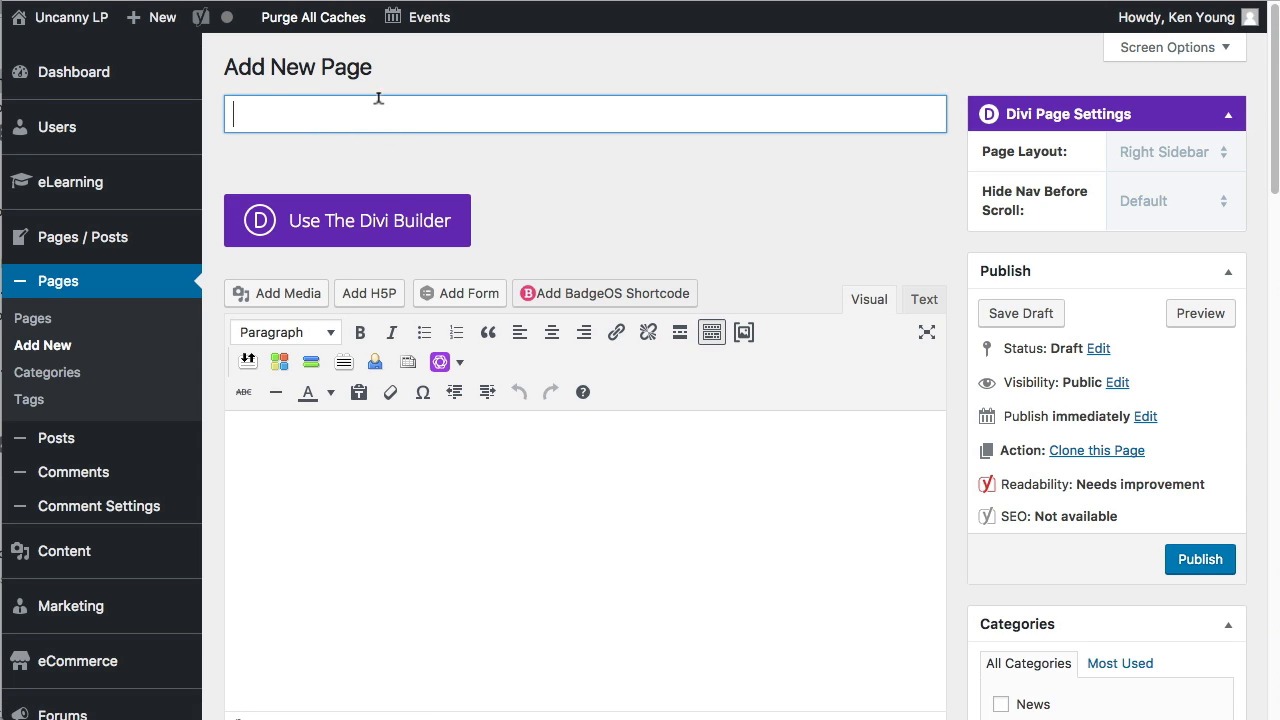
{"action": "type", "text": "New Sample "}
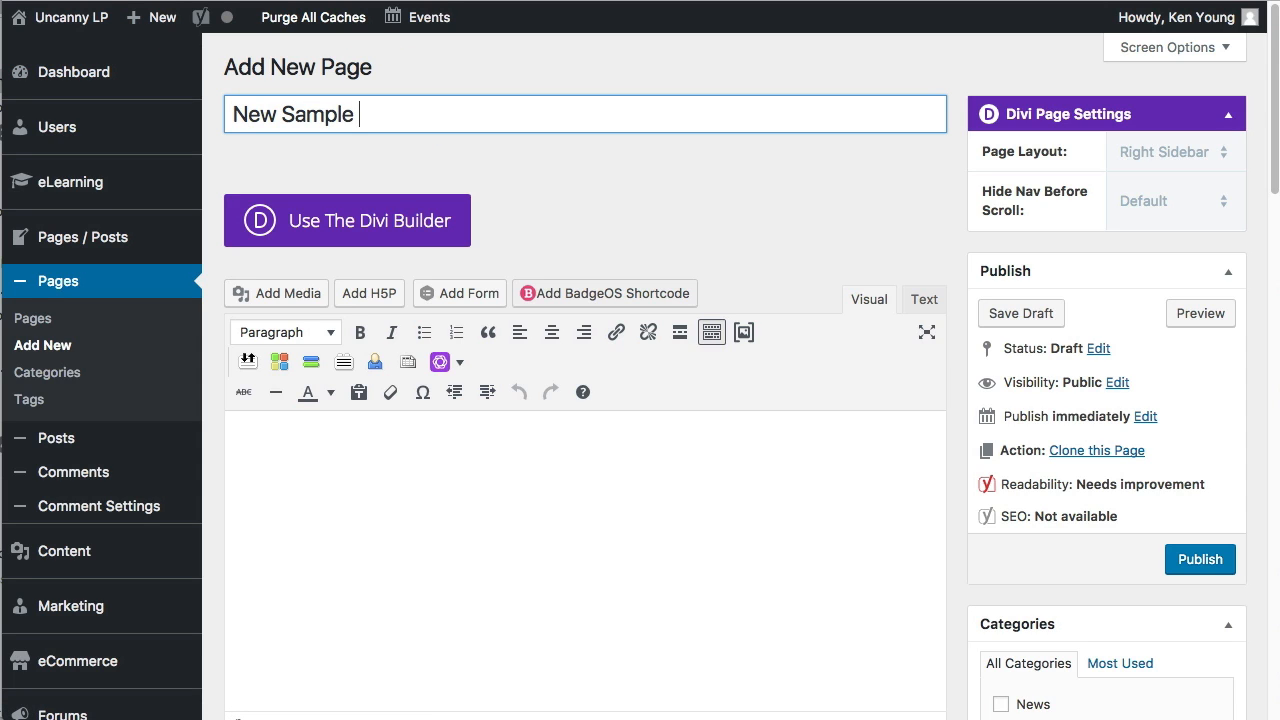
{"action": "type", "text": "Page"}
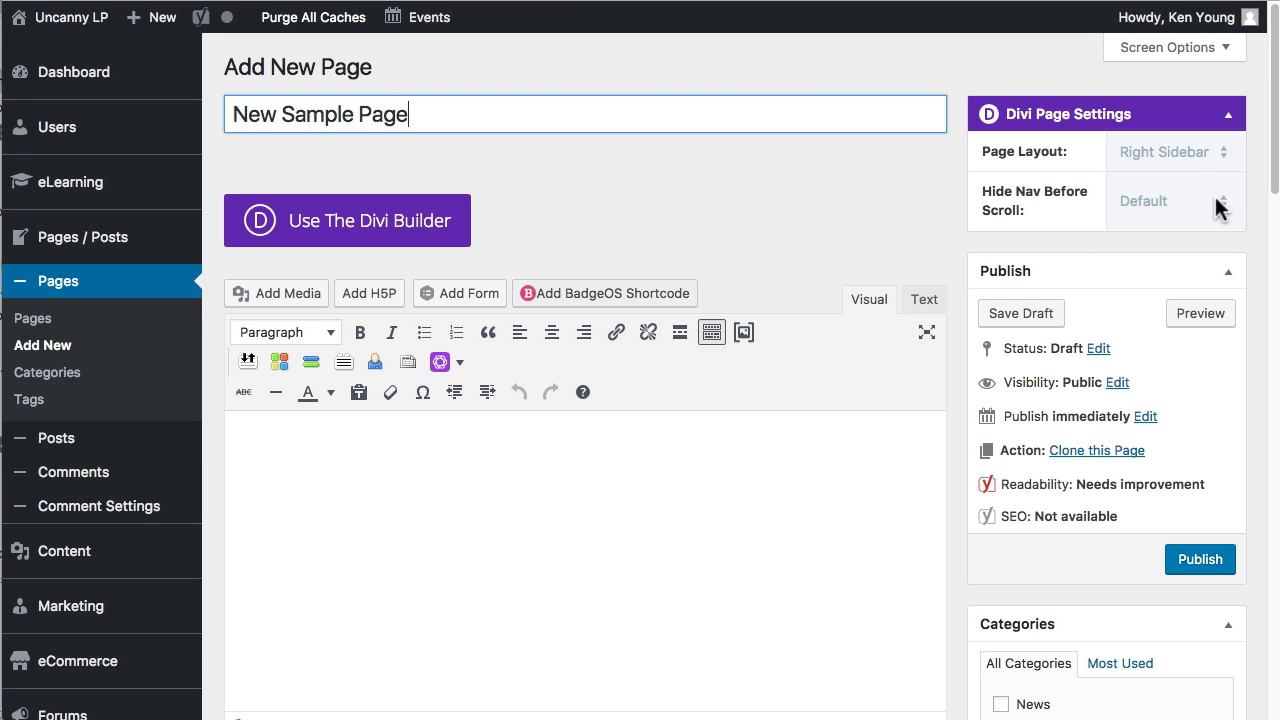
Set the page layout to Full Width and switch the page to the Divi Builder.
{"action": "left_click", "coordinate": [1190, 152]}
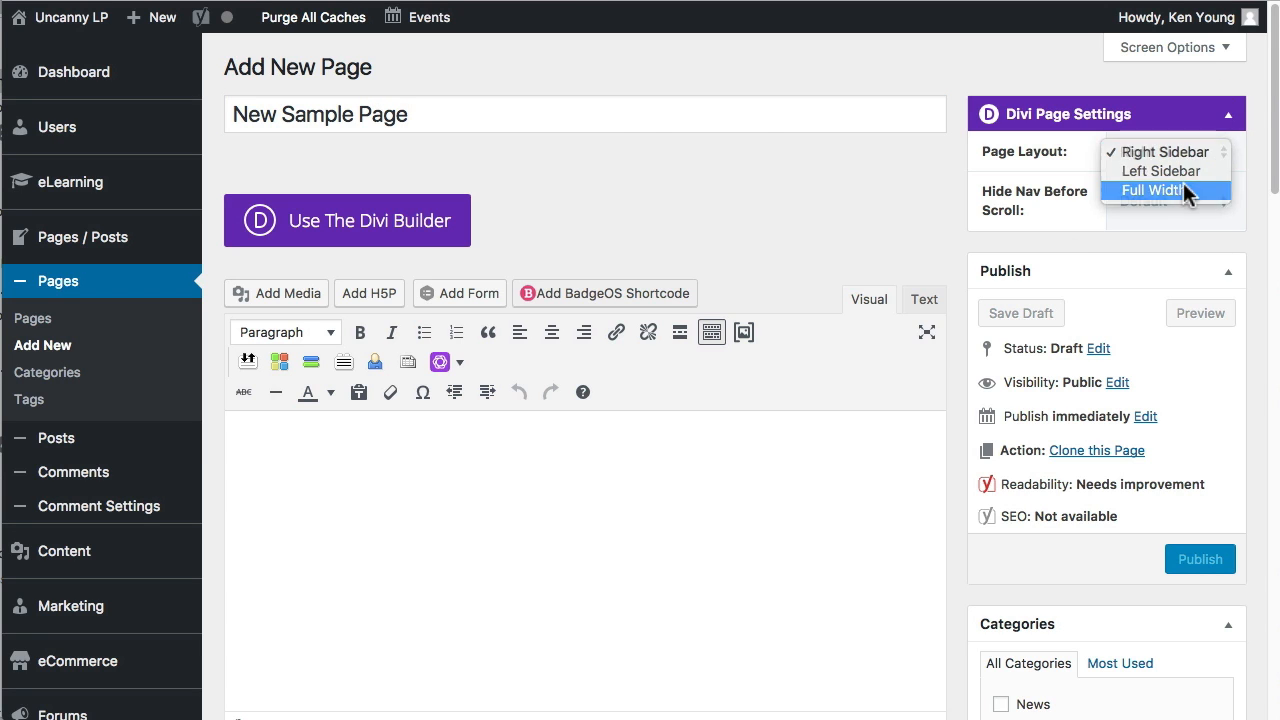
{"action": "left_click", "coordinate": [1183, 182]}
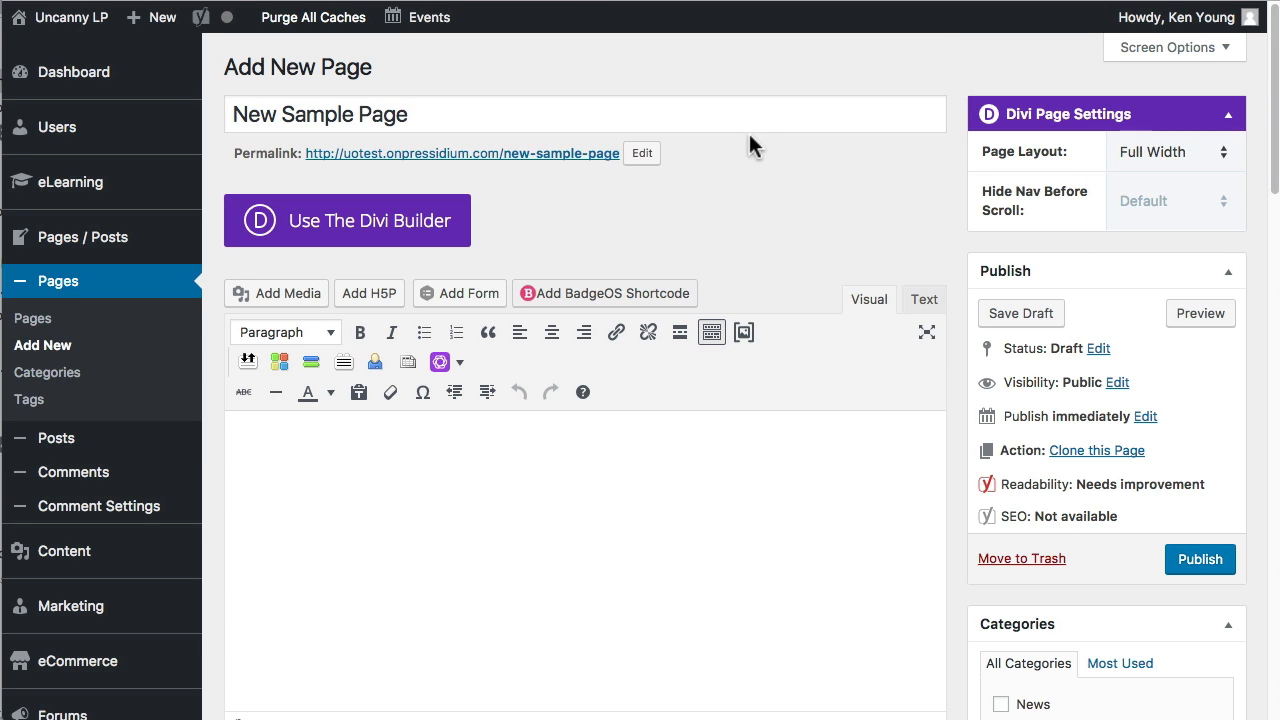
{"action": "left_click", "coordinate": [413, 243]}
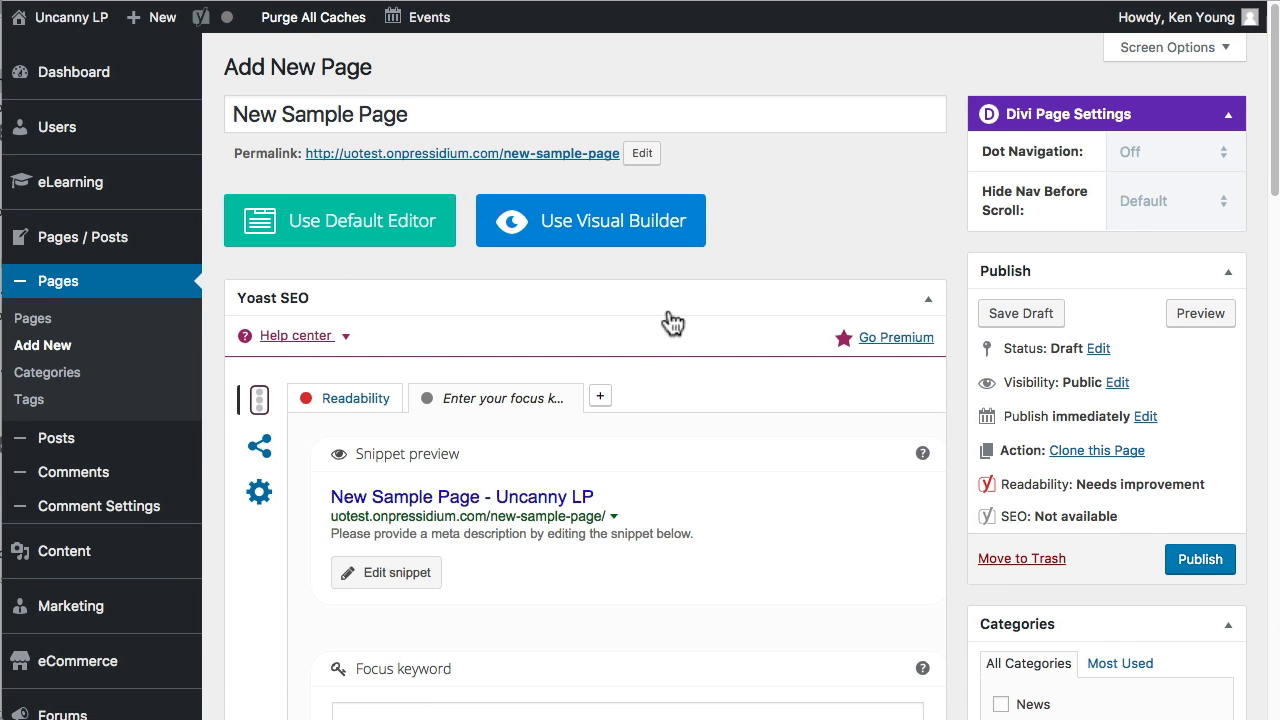
Browse the predefined and library layouts, and load the predefined Sales Page layout into the Divi Builder.
{"action": "scroll", "coordinate": [672, 345], "scroll_direction": "down", "scroll_amount": 6}
{"action": "scroll", "coordinate": [600, 470], "scroll_direction": "down", "scroll_amount": 7}
{"action": "scroll", "coordinate": [515, 430], "scroll_direction": "up", "scroll_amount": 3}
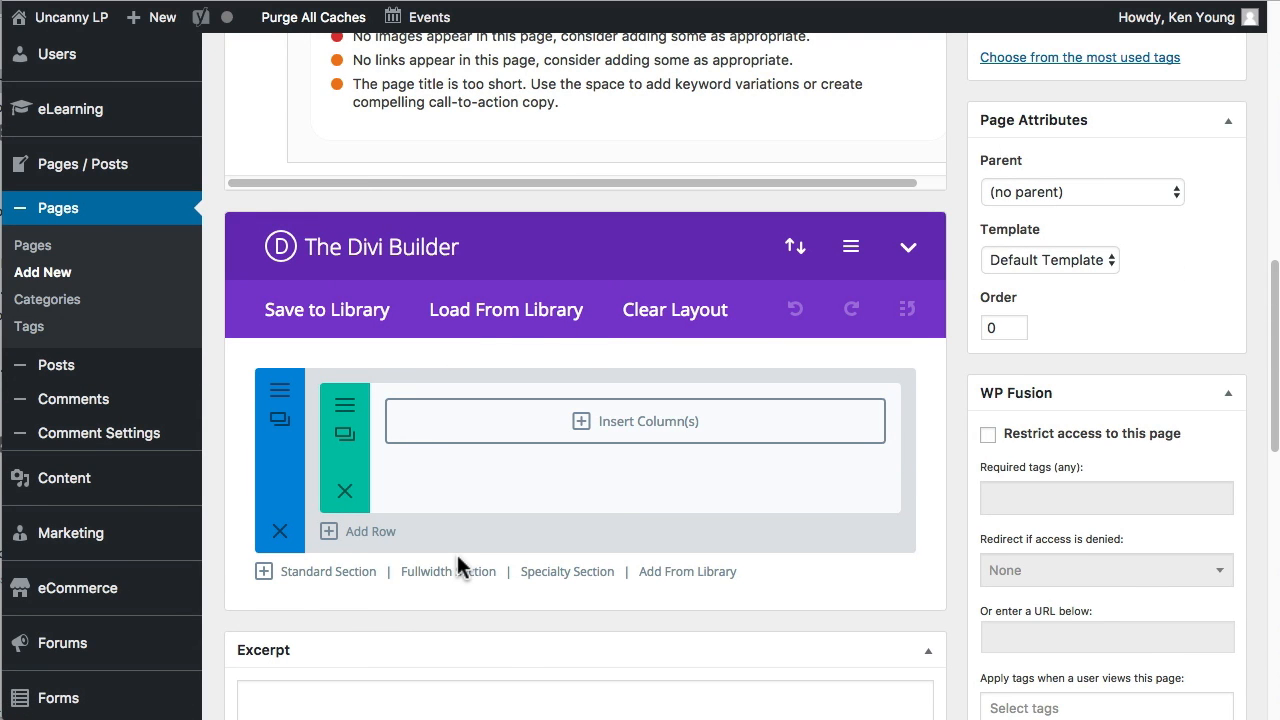
{"action": "left_click", "coordinate": [520, 304]}
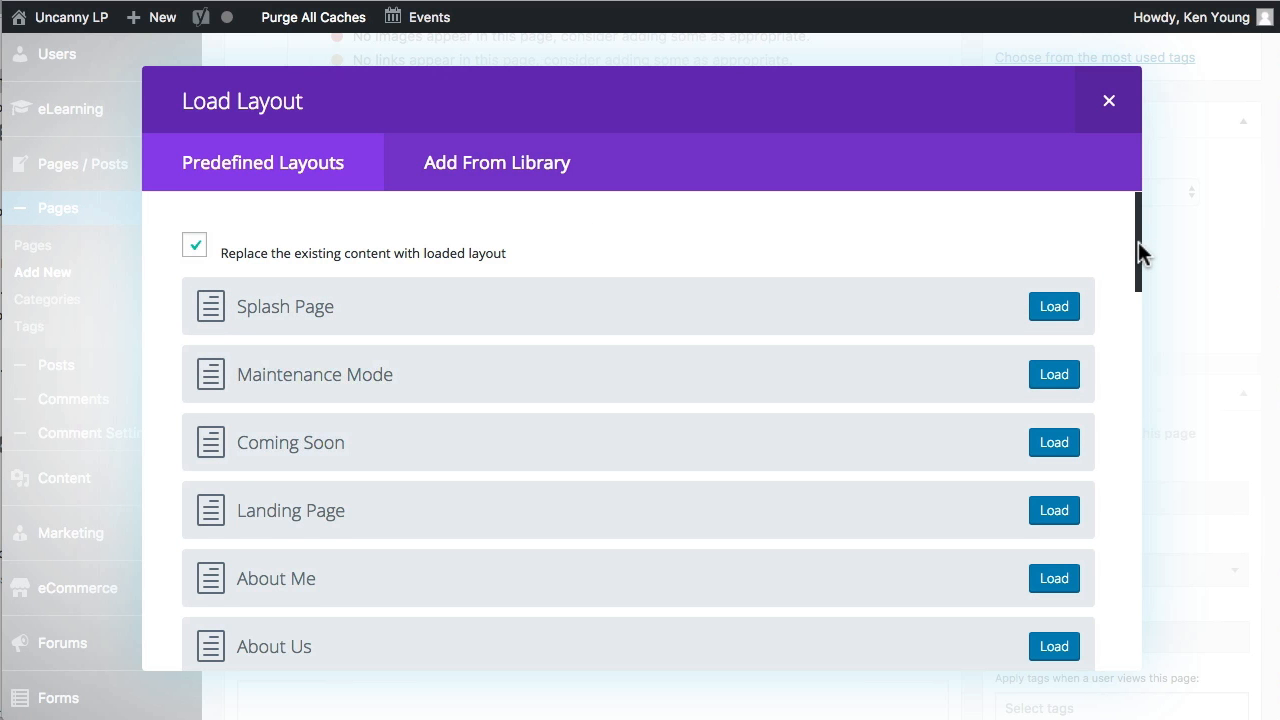
{"action": "left_click_drag", "start_coordinate": [1138, 241], "coordinate": [1166, 330]}
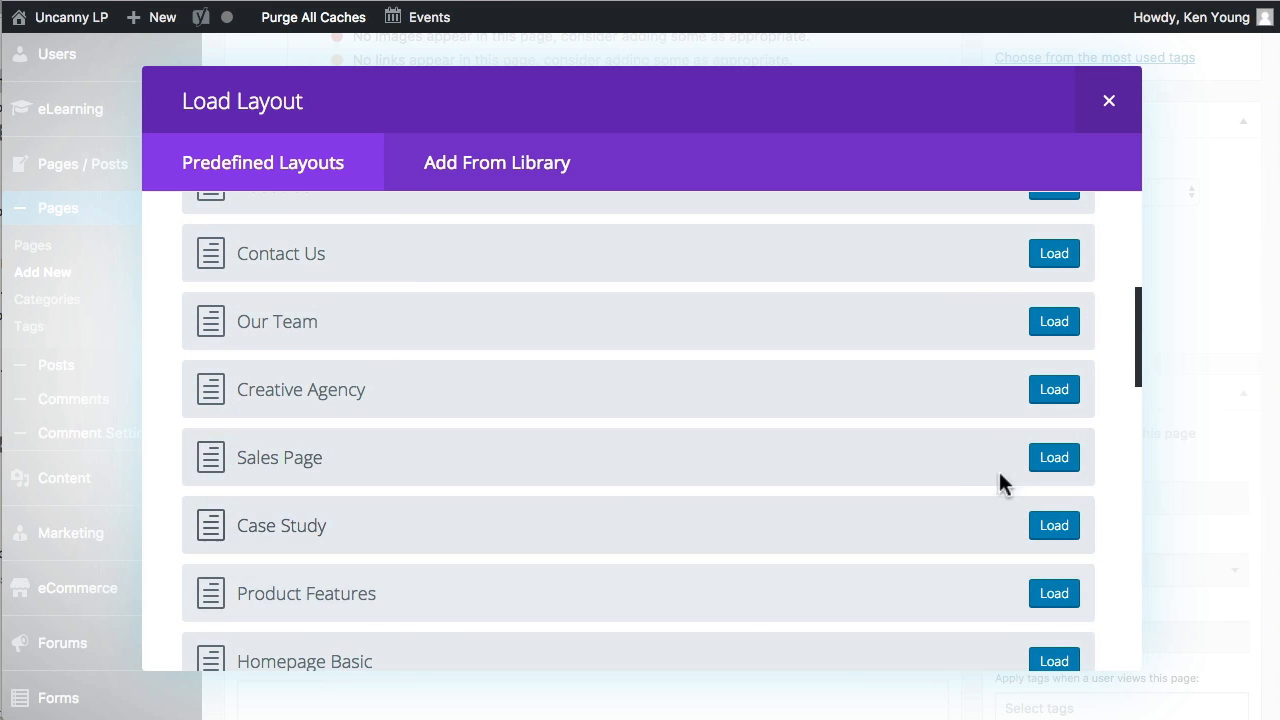
{"action": "left_click", "coordinate": [512, 166]}
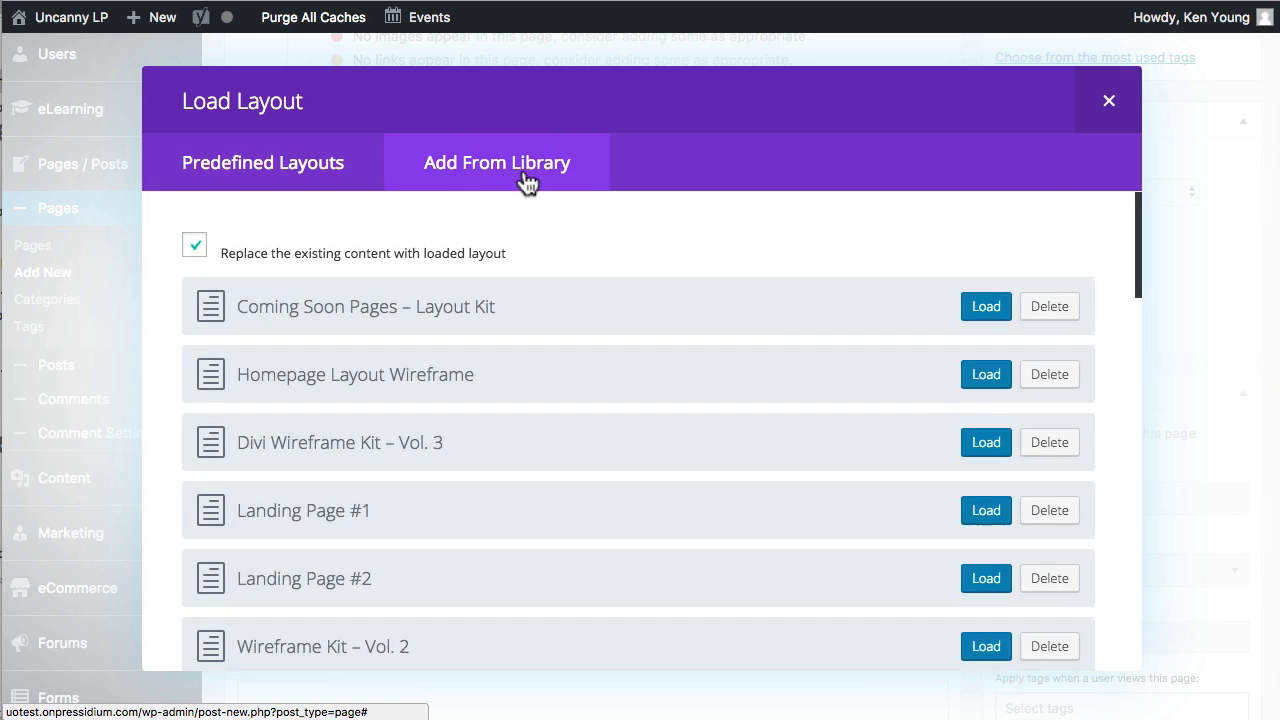
{"action": "left_click", "coordinate": [1128, 295]}
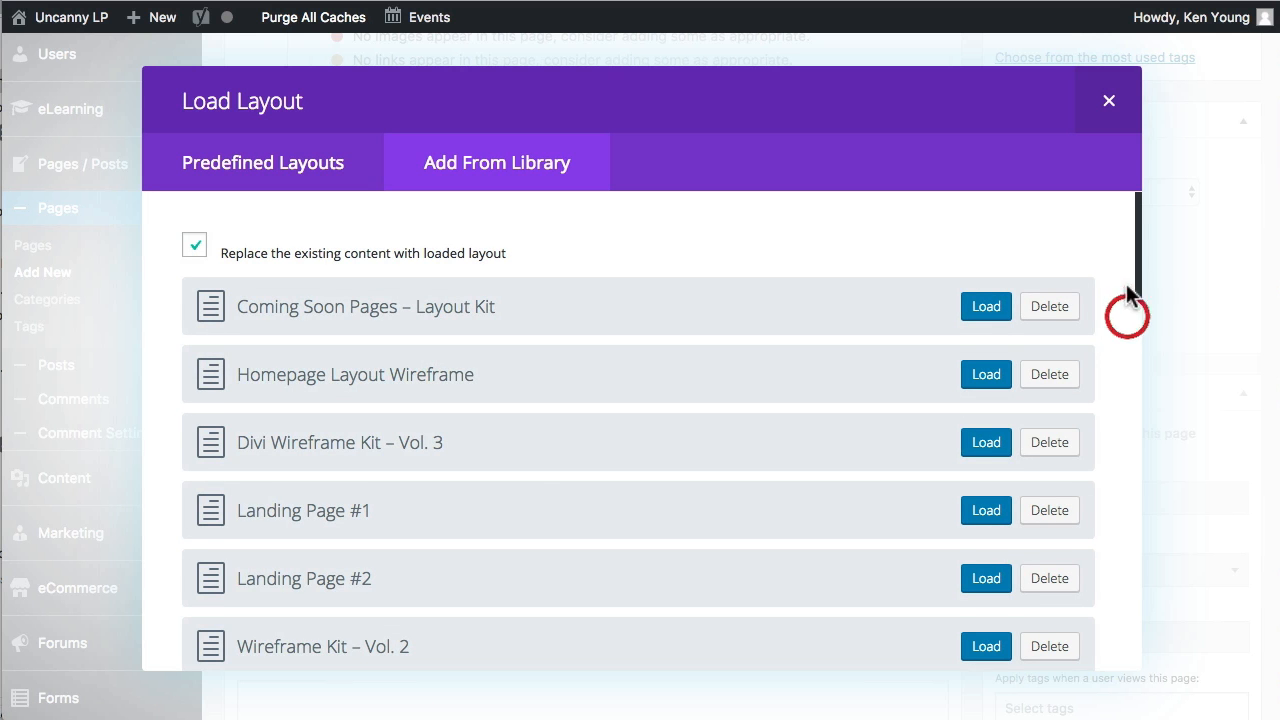
{"action": "left_click_drag", "start_coordinate": [1136, 270], "coordinate": [1094, 625]}
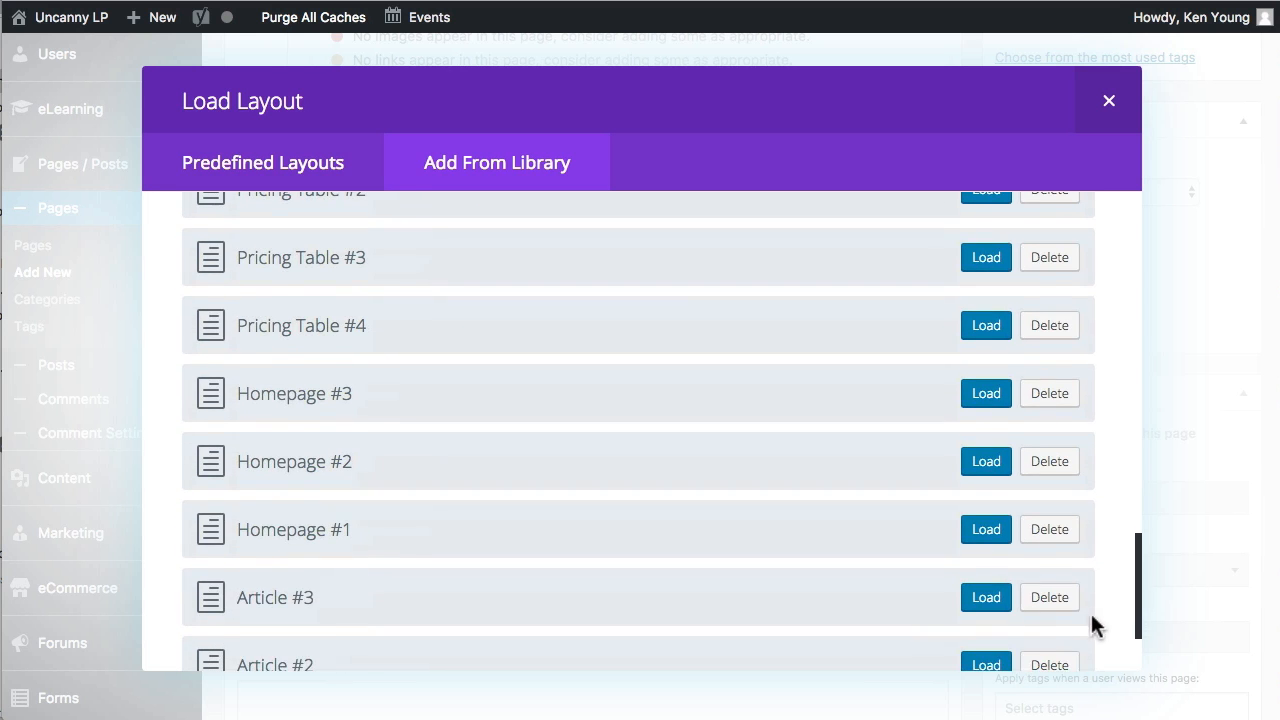
{"action": "left_click", "coordinate": [272, 165]}
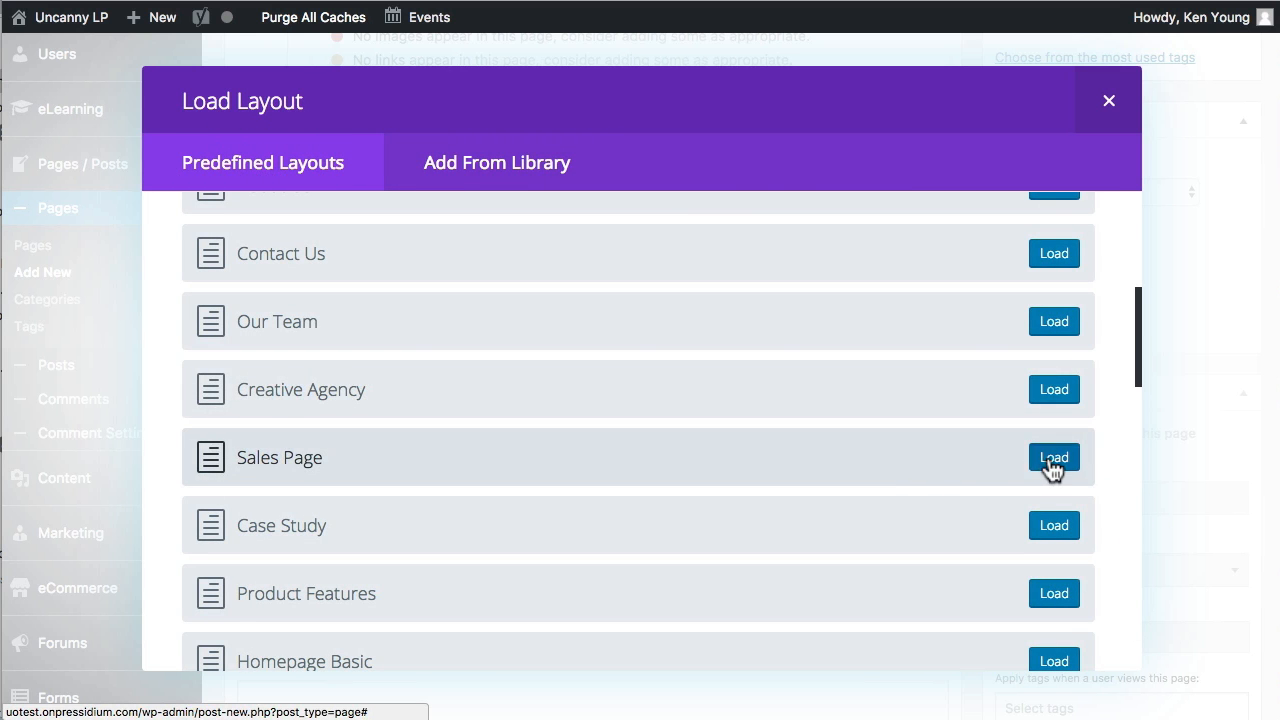
{"action": "left_click", "coordinate": [1052, 459]}
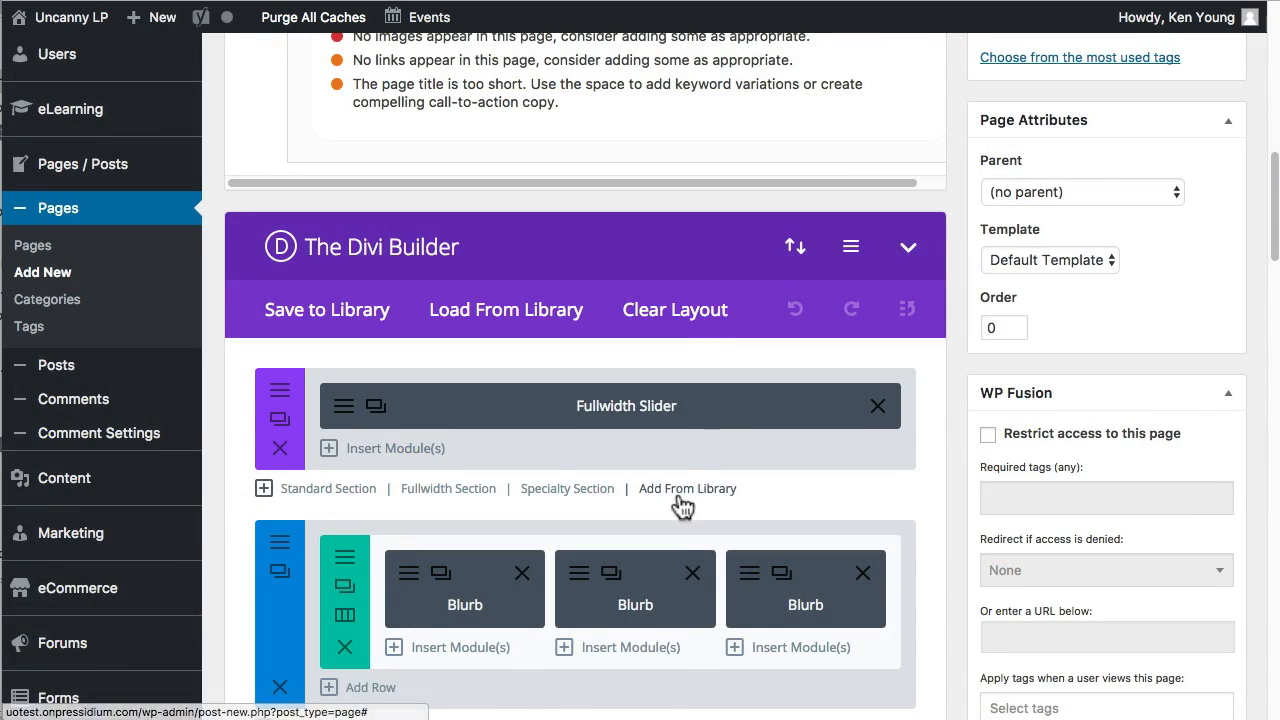
Publish the new page and open its live version on the site.
{"action": "scroll", "coordinate": [718, 438], "scroll_direction": "up", "scroll_amount": 5}
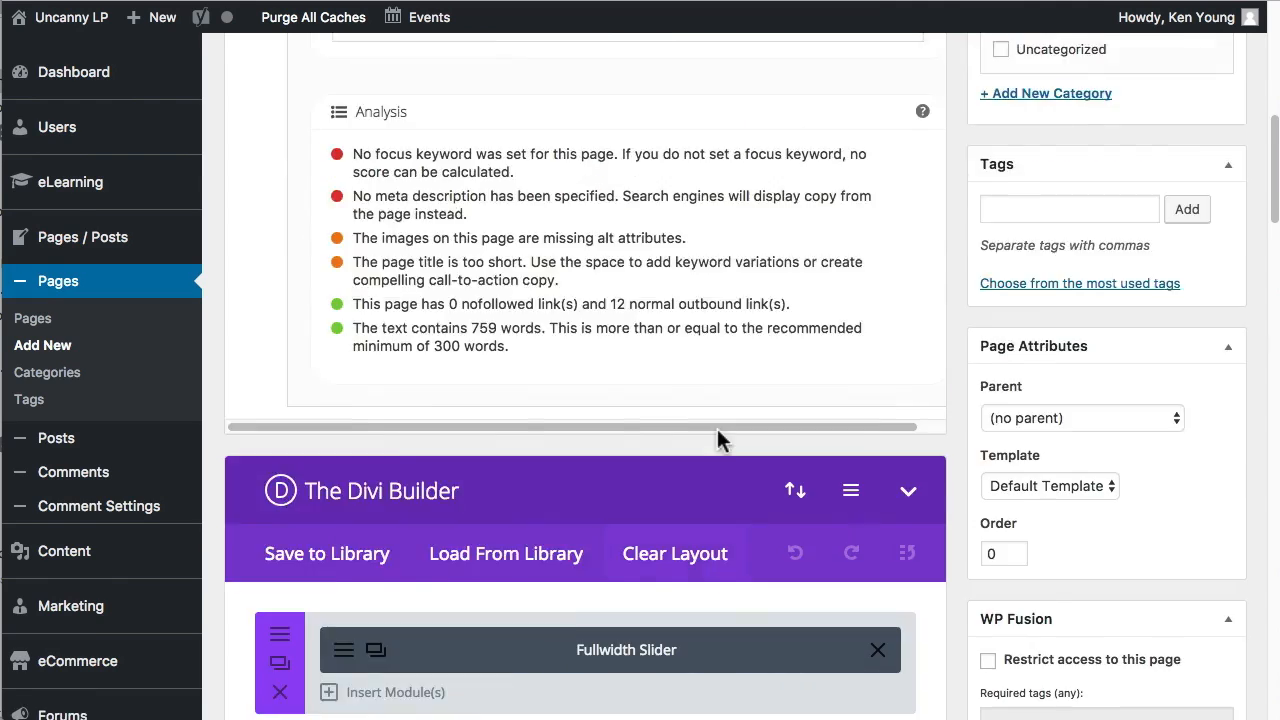
{"action": "scroll", "coordinate": [718, 438], "scroll_direction": "up", "scroll_amount": 10}
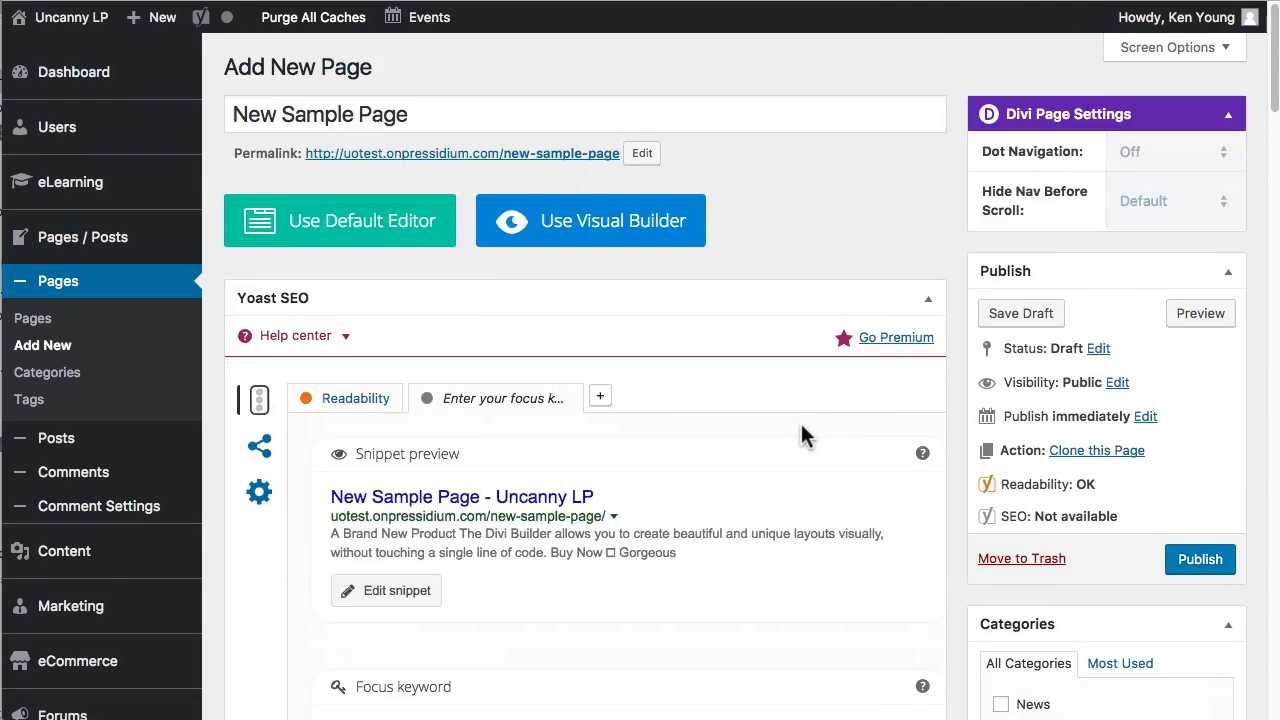
{"action": "scroll", "coordinate": [800, 435], "scroll_direction": "down", "scroll_amount": 3}
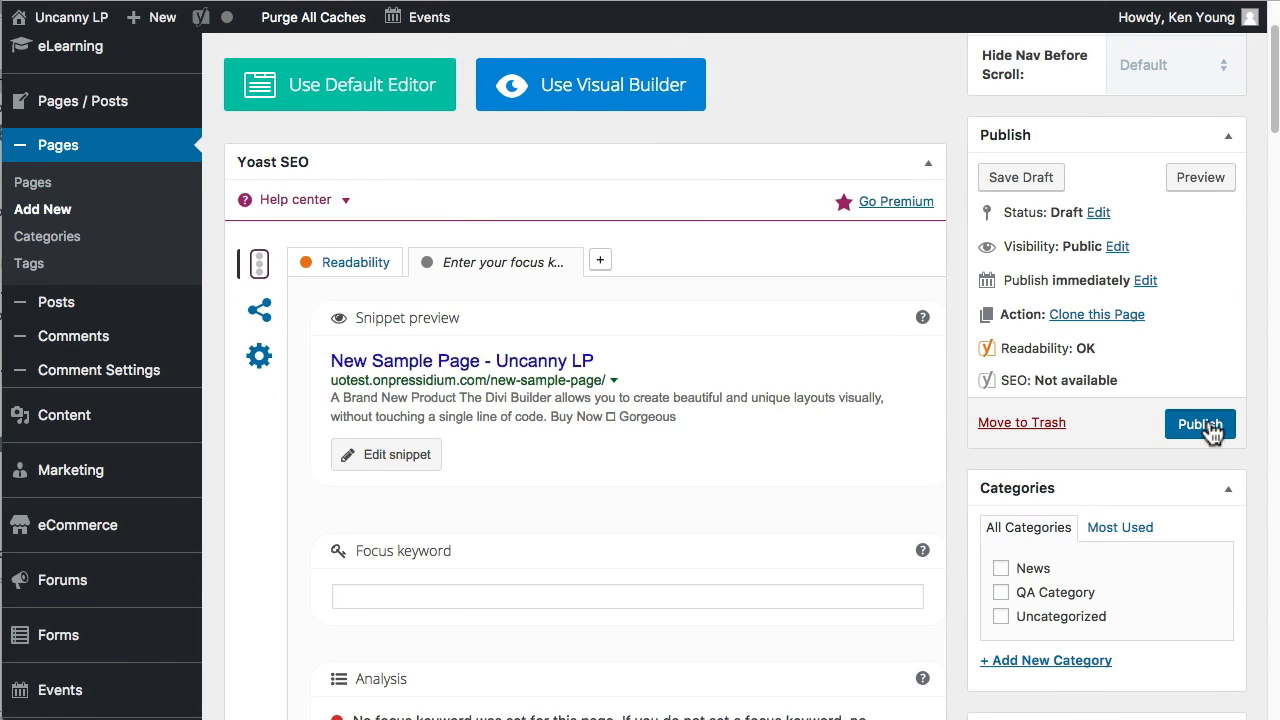
{"action": "left_click", "coordinate": [1205, 425]}
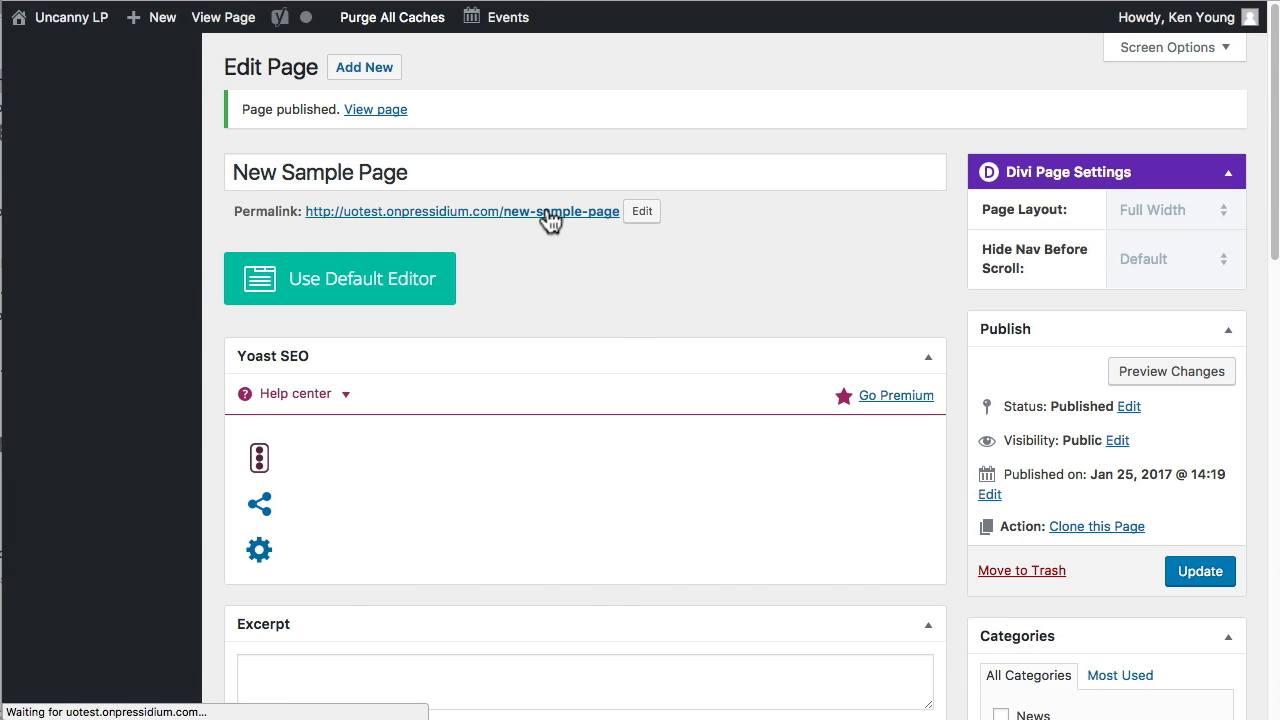
{"action": "left_click", "coordinate": [548, 214]}
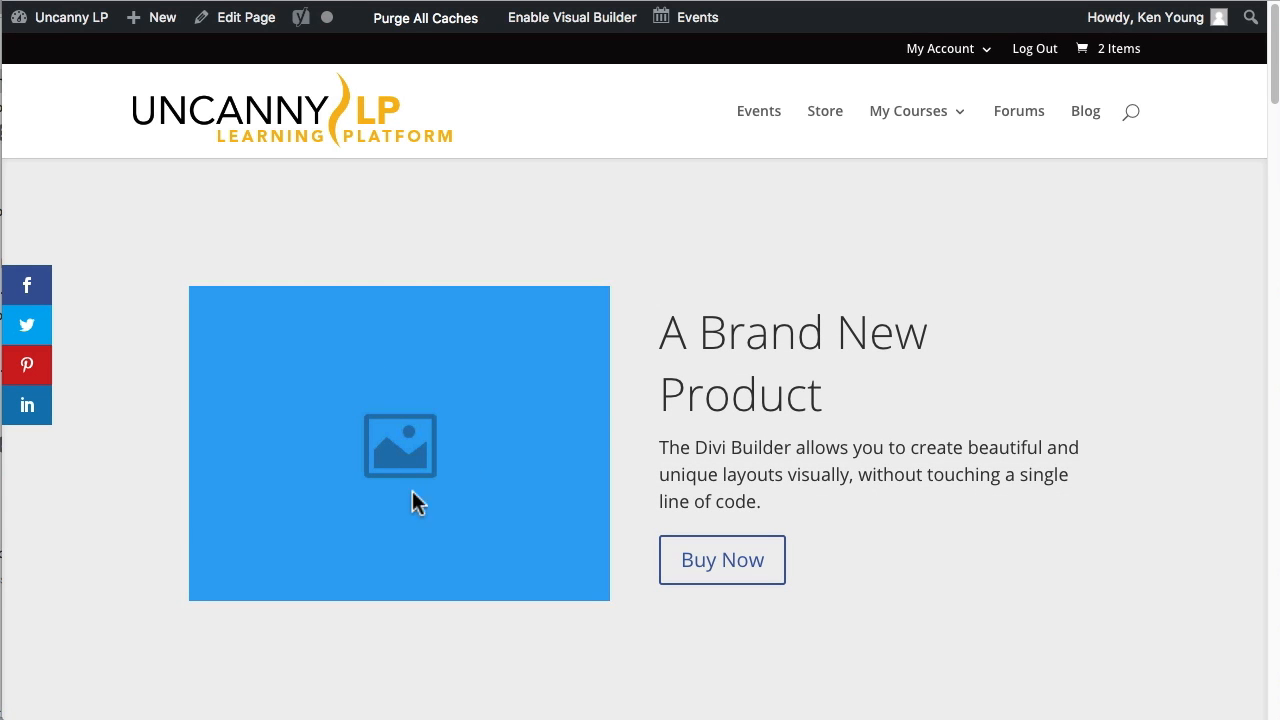
Examine the live page's sections from the product slider through pricing, testimonials and logos to the Frequently Asked Questions.
{"action": "scroll", "coordinate": [928, 265], "scroll_direction": "down", "scroll_amount": 3}
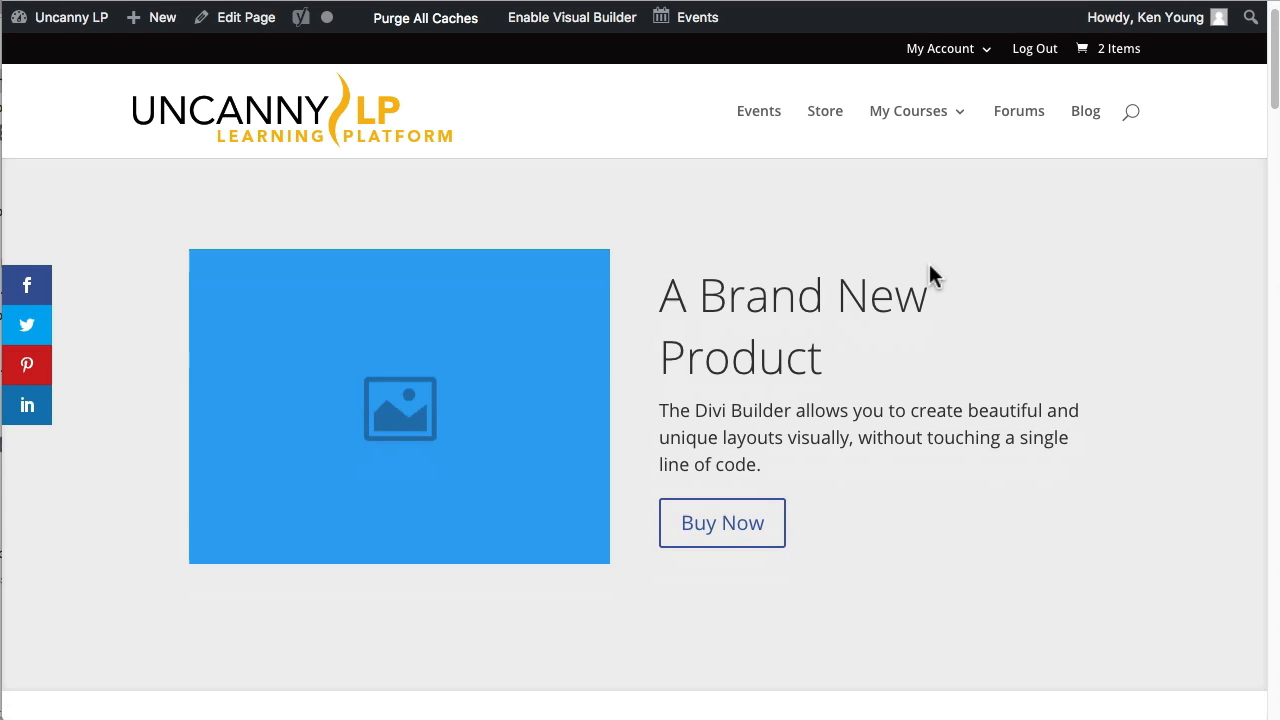
{"action": "scroll", "coordinate": [908, 265], "scroll_direction": "down", "scroll_amount": 5}
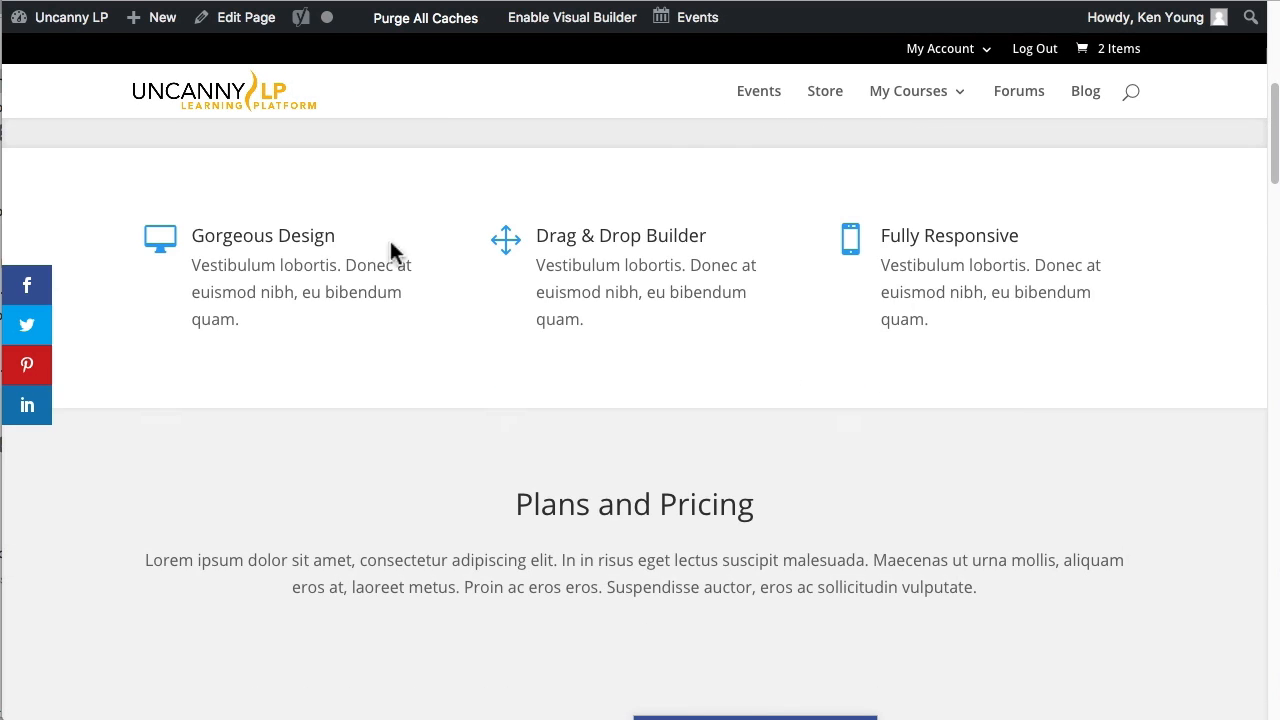
{"action": "scroll", "coordinate": [880, 288], "scroll_direction": "down", "scroll_amount": 5}
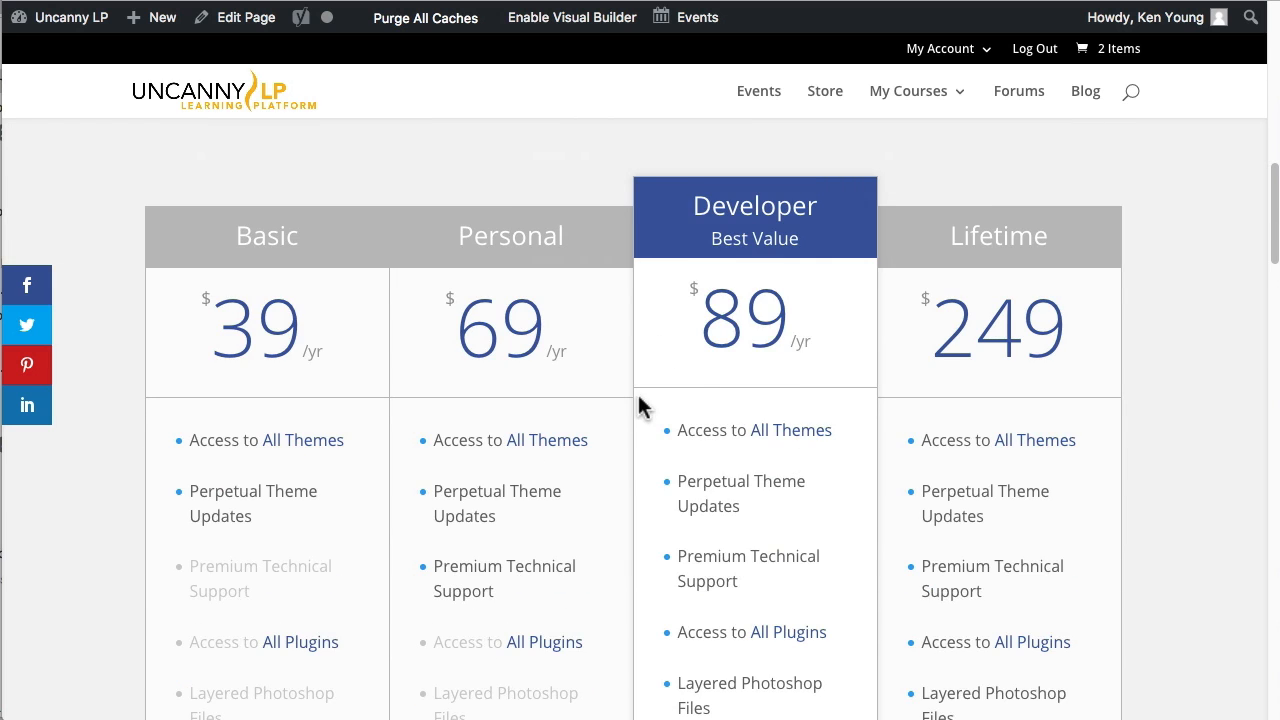
{"action": "scroll", "coordinate": [637, 400], "scroll_direction": "up", "scroll_amount": 2}
{"action": "scroll", "coordinate": [700, 377], "scroll_direction": "down", "scroll_amount": 9}
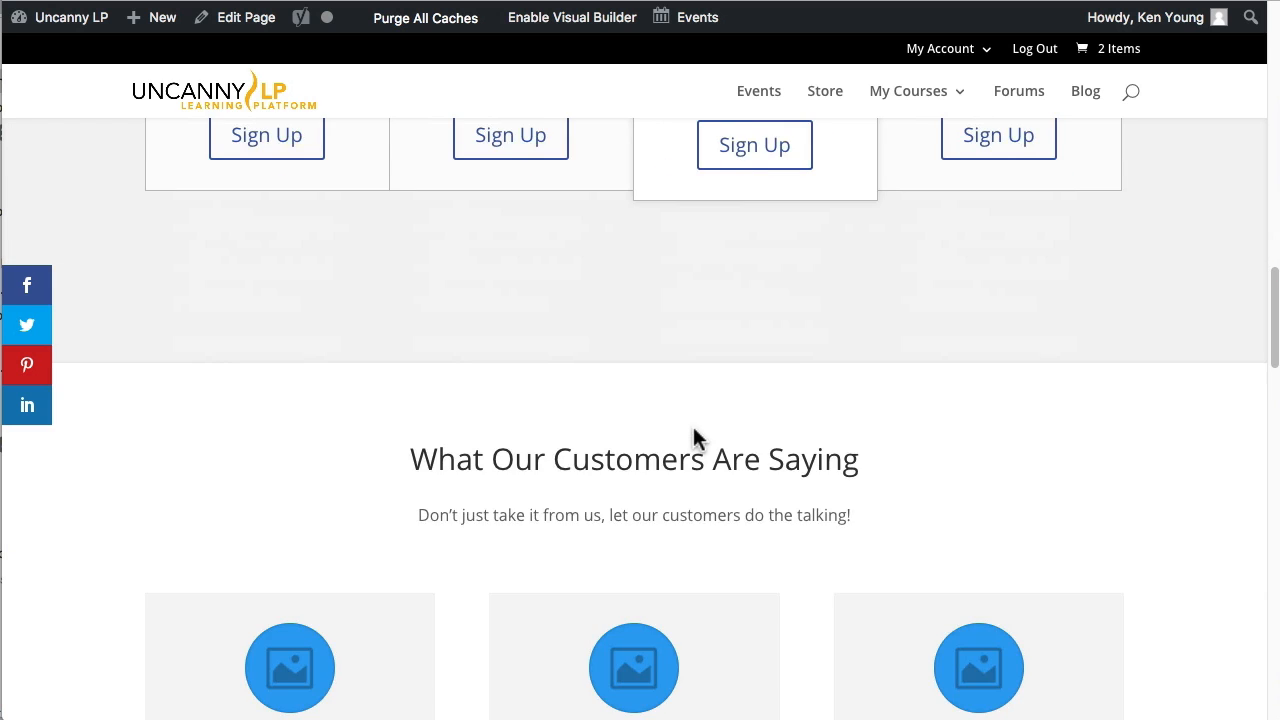
{"action": "scroll", "coordinate": [686, 425], "scroll_direction": "down", "scroll_amount": 6}
{"action": "scroll", "coordinate": [612, 571], "scroll_direction": "down", "scroll_amount": 4}
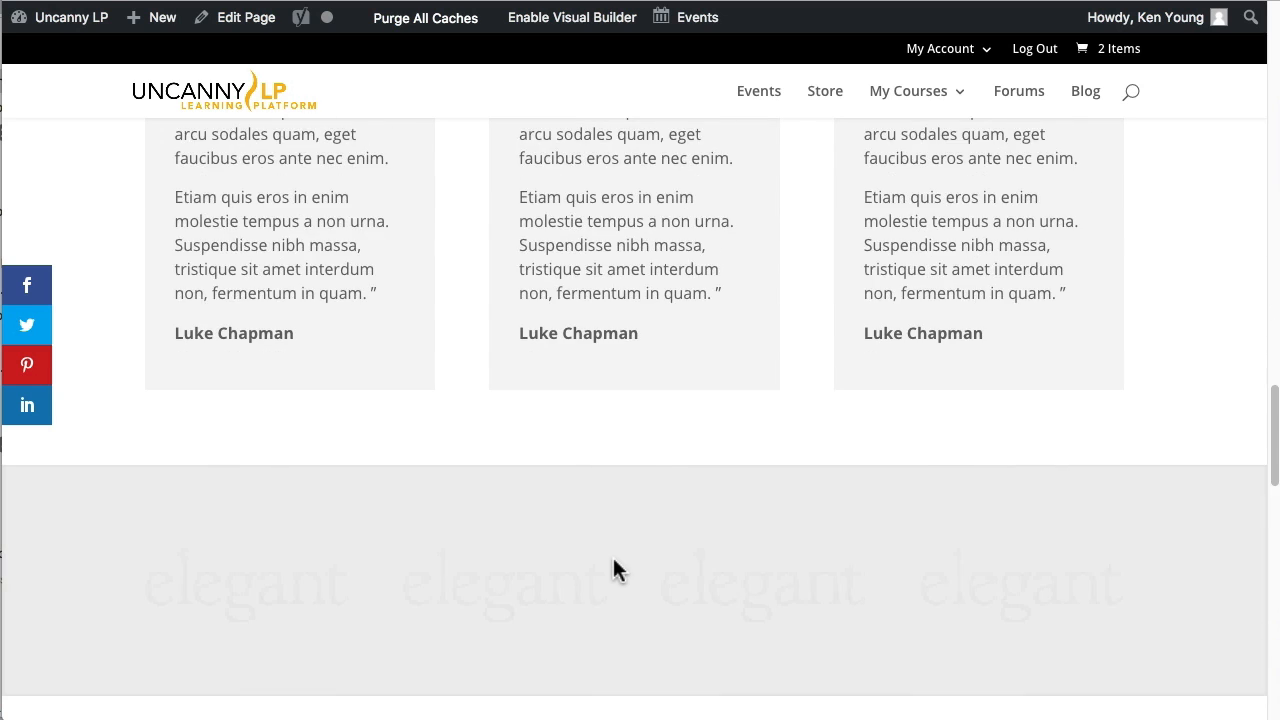
{"action": "scroll", "coordinate": [537, 394], "scroll_direction": "down", "scroll_amount": 2}
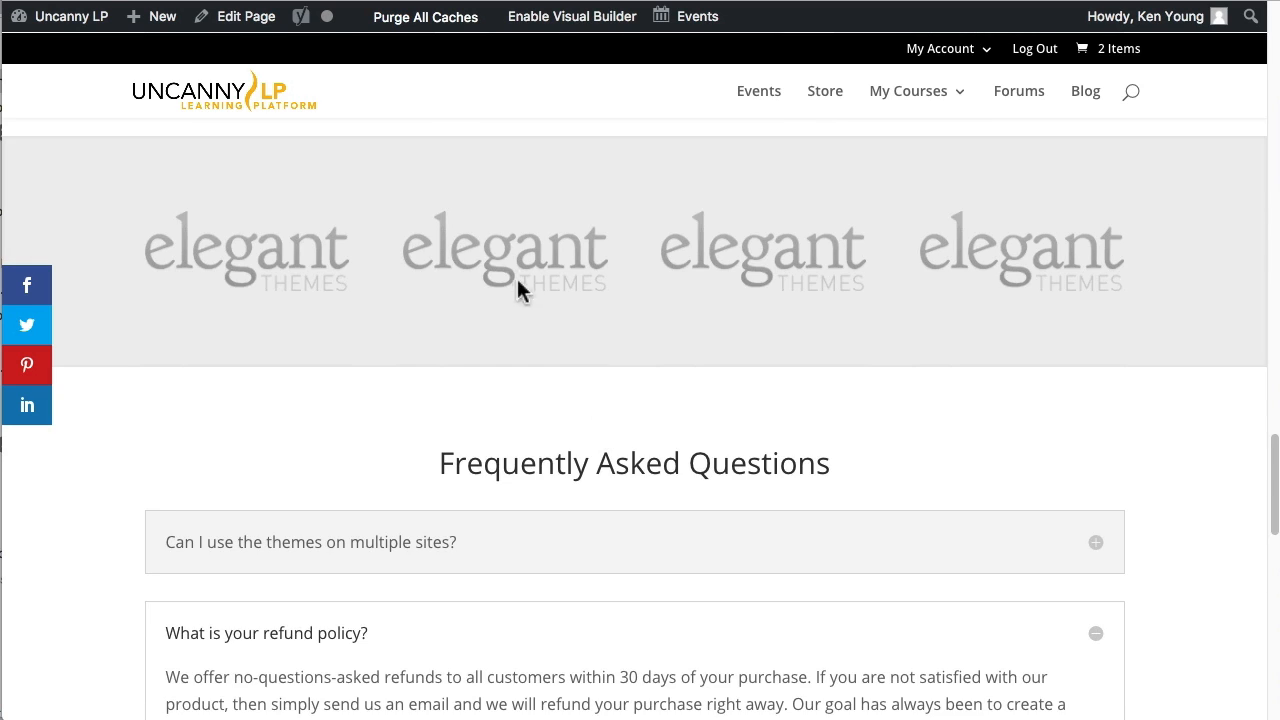
{"action": "scroll", "coordinate": [588, 447], "scroll_direction": "down", "scroll_amount": 2}
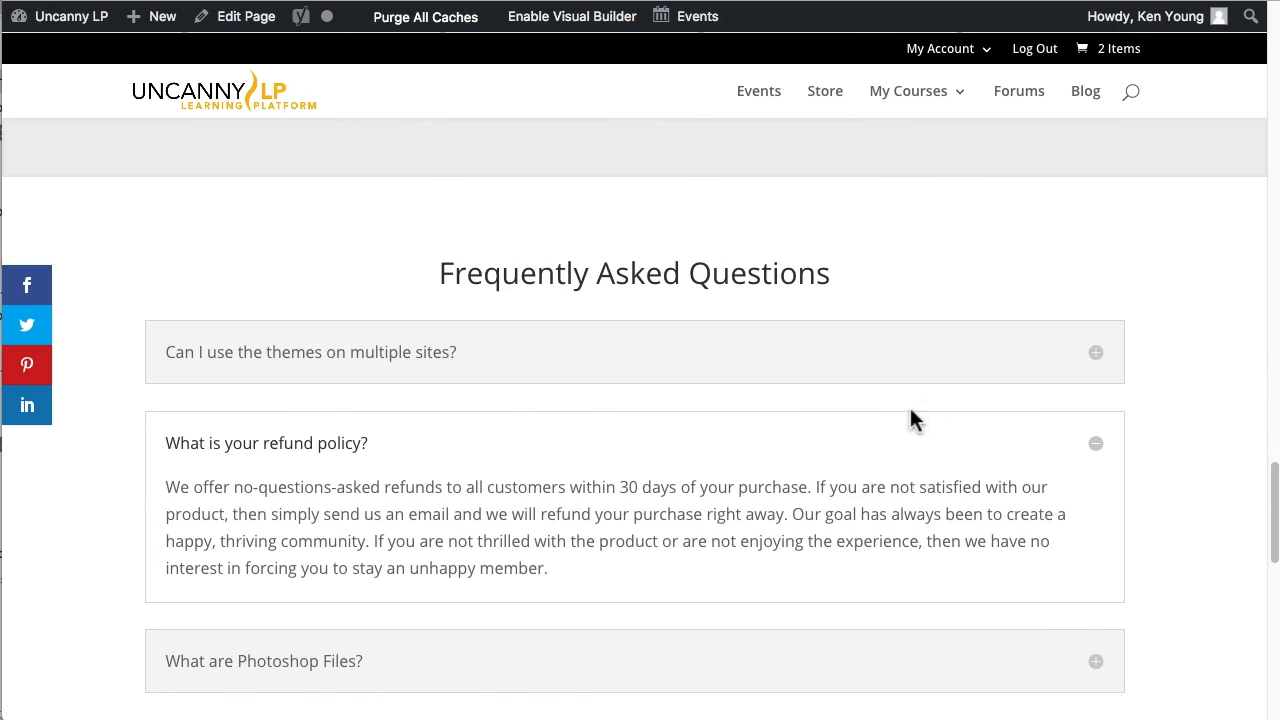
Expand the FAQ entry "Can I use the themes on multiple sites?" and review the contact banner and footer below.
{"action": "left_click", "coordinate": [1094, 354]}
{"action": "left_click", "coordinate": [1093, 353]}
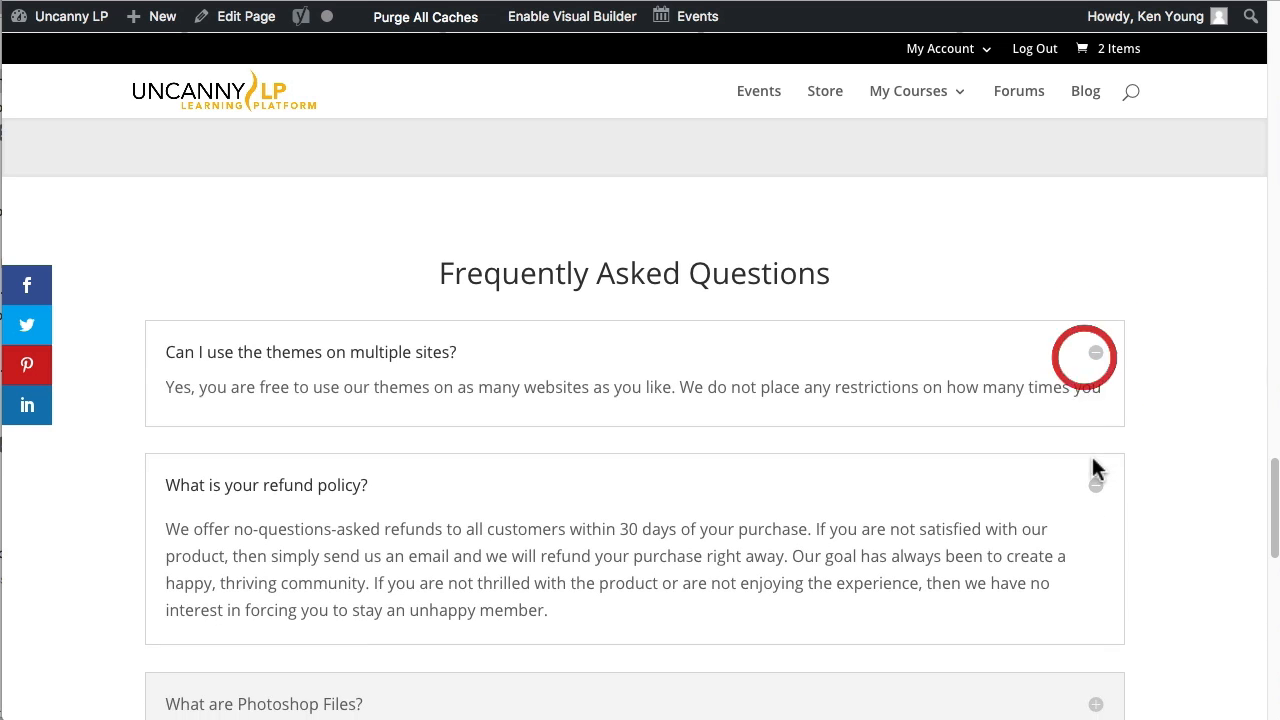
{"action": "scroll", "coordinate": [870, 413], "scroll_direction": "down", "scroll_amount": 7}
{"action": "scroll", "coordinate": [859, 412], "scroll_direction": "down", "scroll_amount": 4}
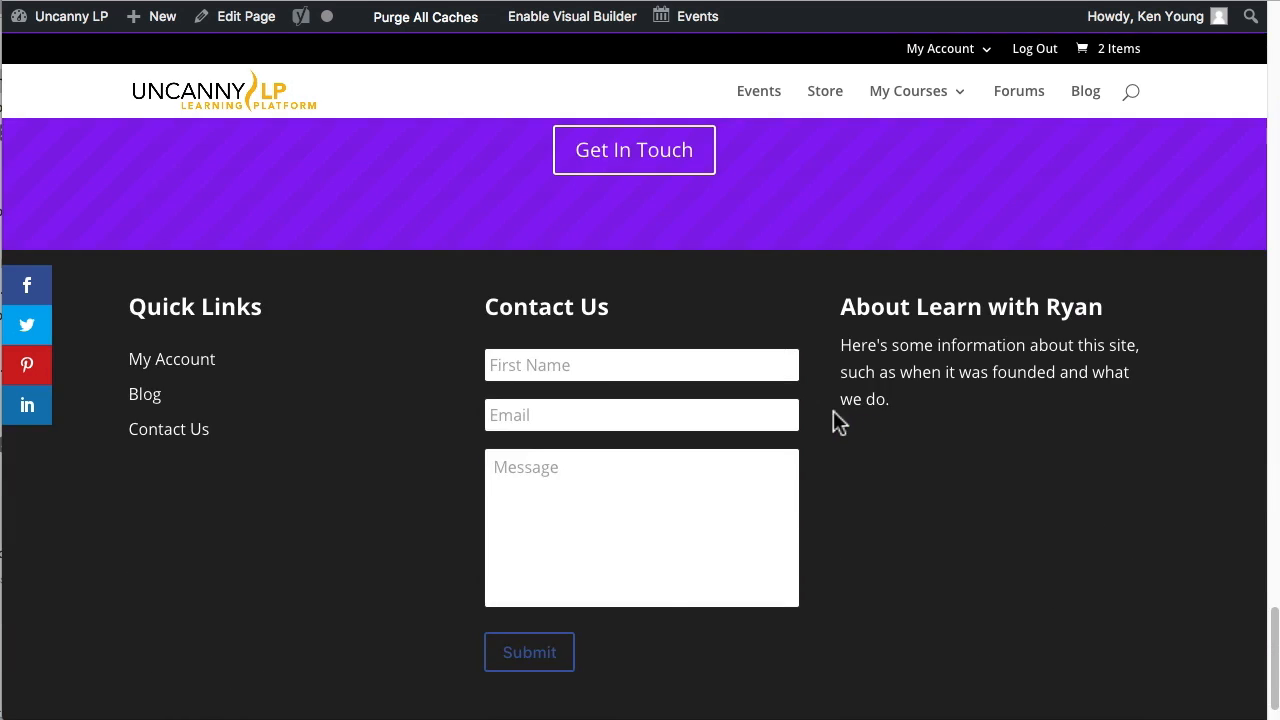
{"action": "scroll", "coordinate": [834, 423], "scroll_direction": "up", "scroll_amount": 2}
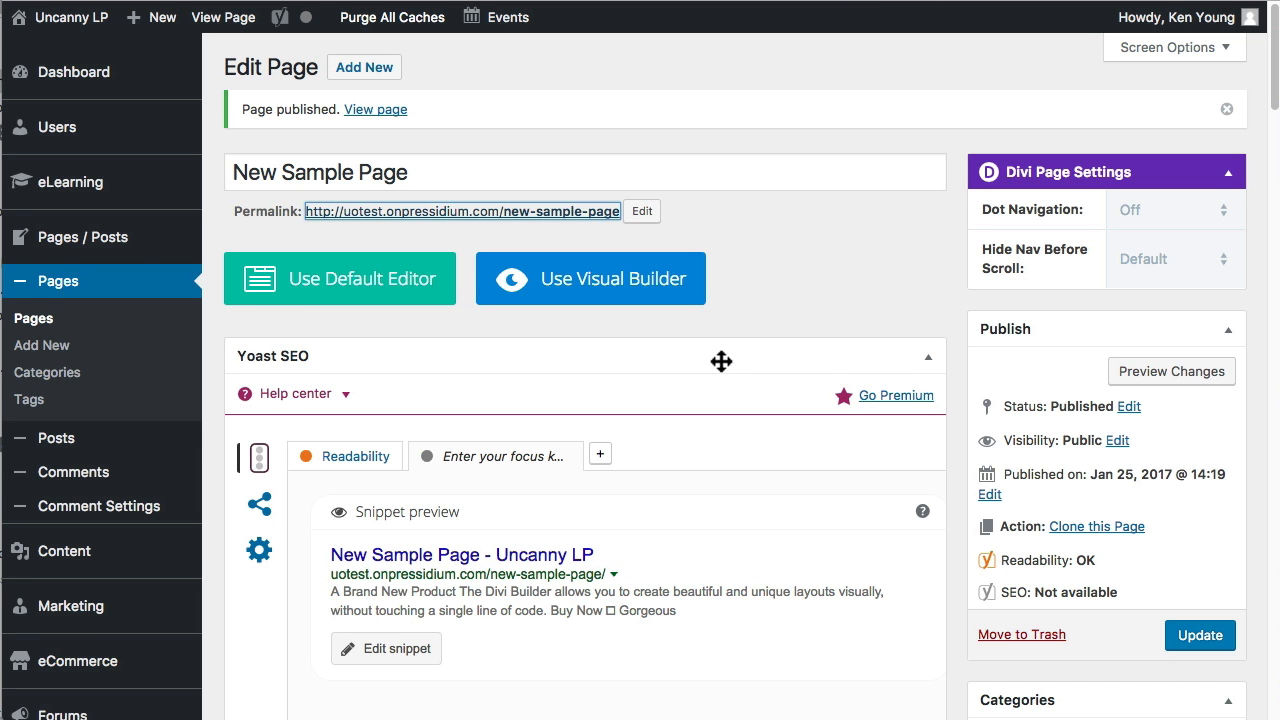
Return to the page editor and open the "A Brand New Product" slide's settings in the Fullwidth Slider module.
{"action": "scroll", "coordinate": [720, 360], "scroll_direction": "down", "scroll_amount": 5}
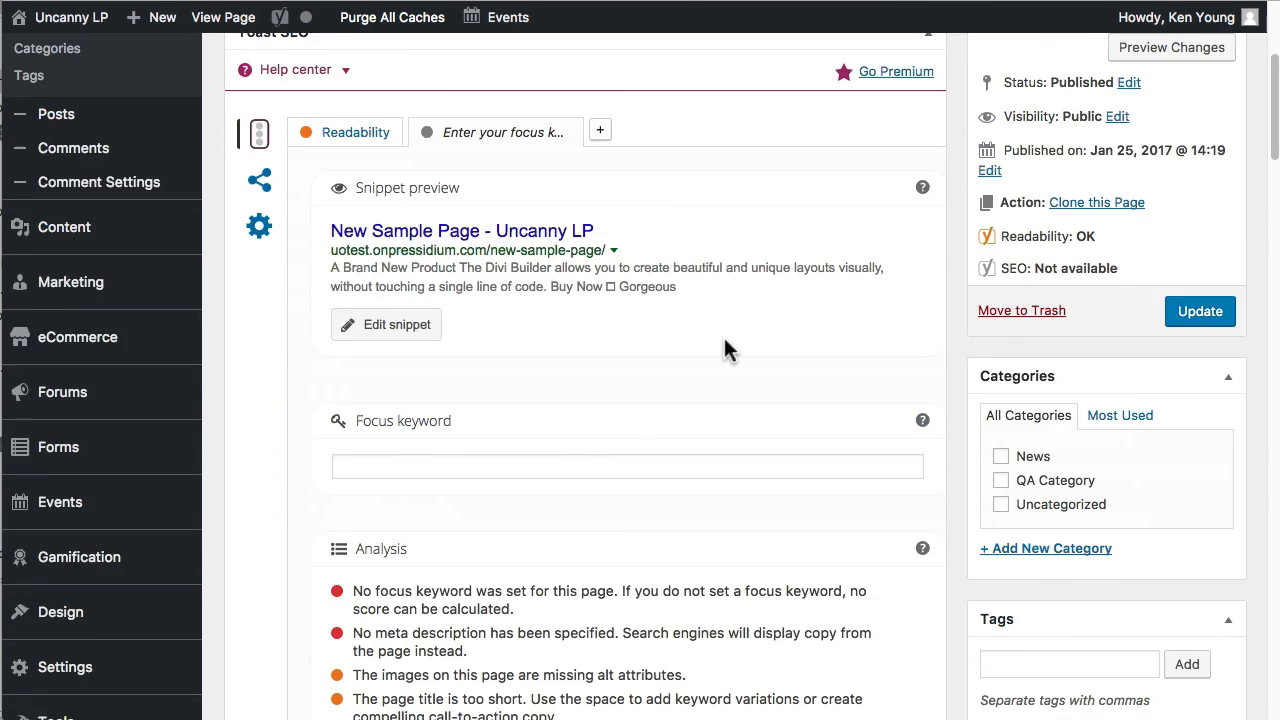
{"action": "scroll", "coordinate": [705, 320], "scroll_direction": "down", "scroll_amount": 6}
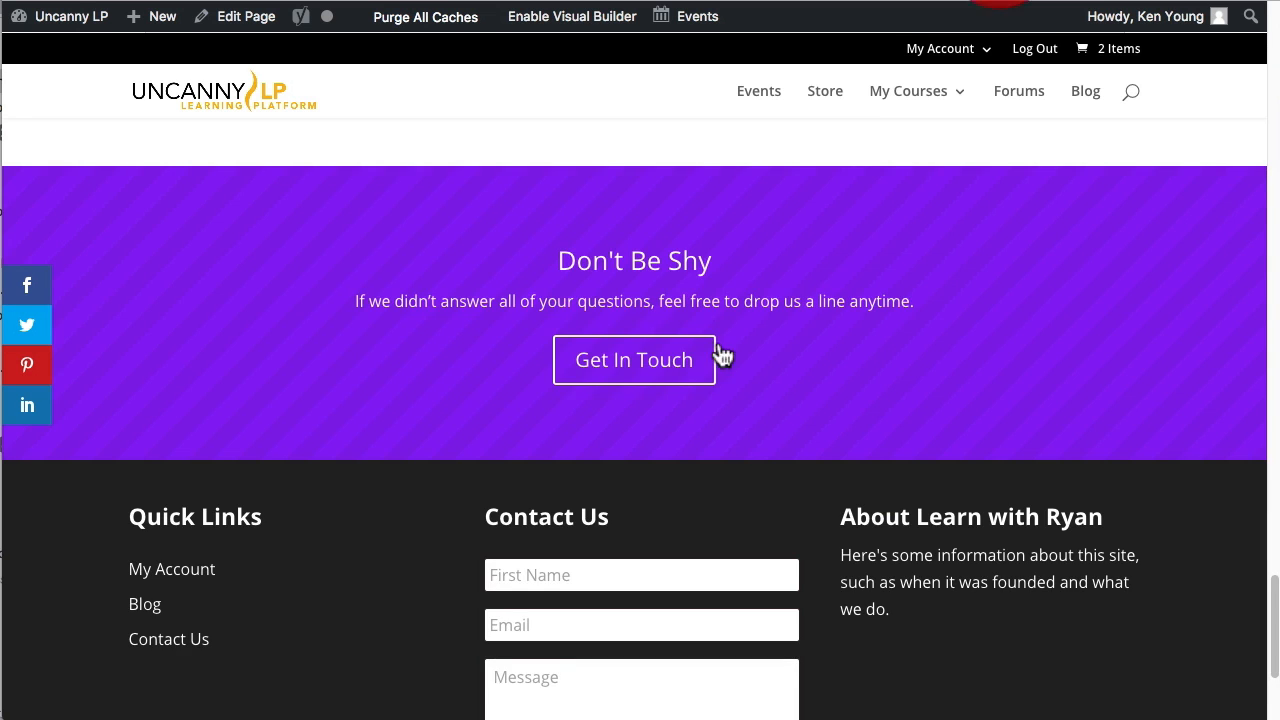
{"action": "scroll", "coordinate": [730, 358], "scroll_direction": "up", "scroll_amount": 5}
{"action": "scroll", "coordinate": [739, 350], "scroll_direction": "up", "scroll_amount": 8}
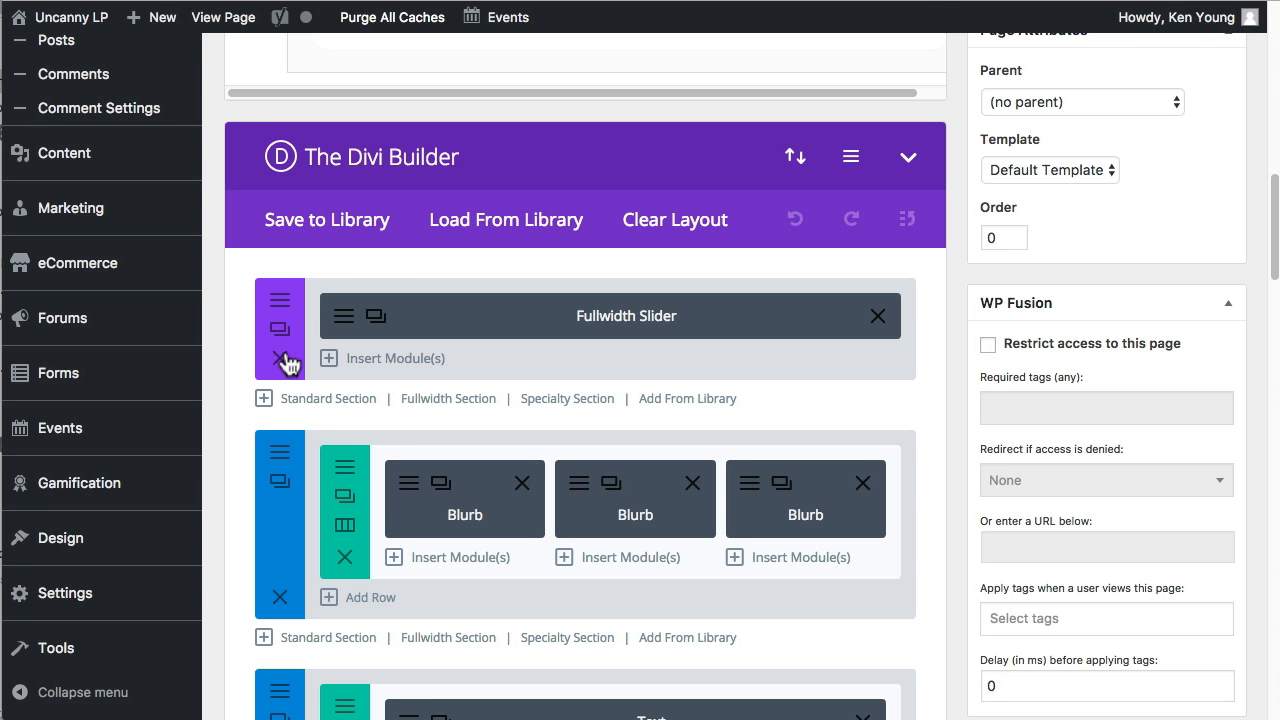
{"action": "left_click", "coordinate": [343, 316]}
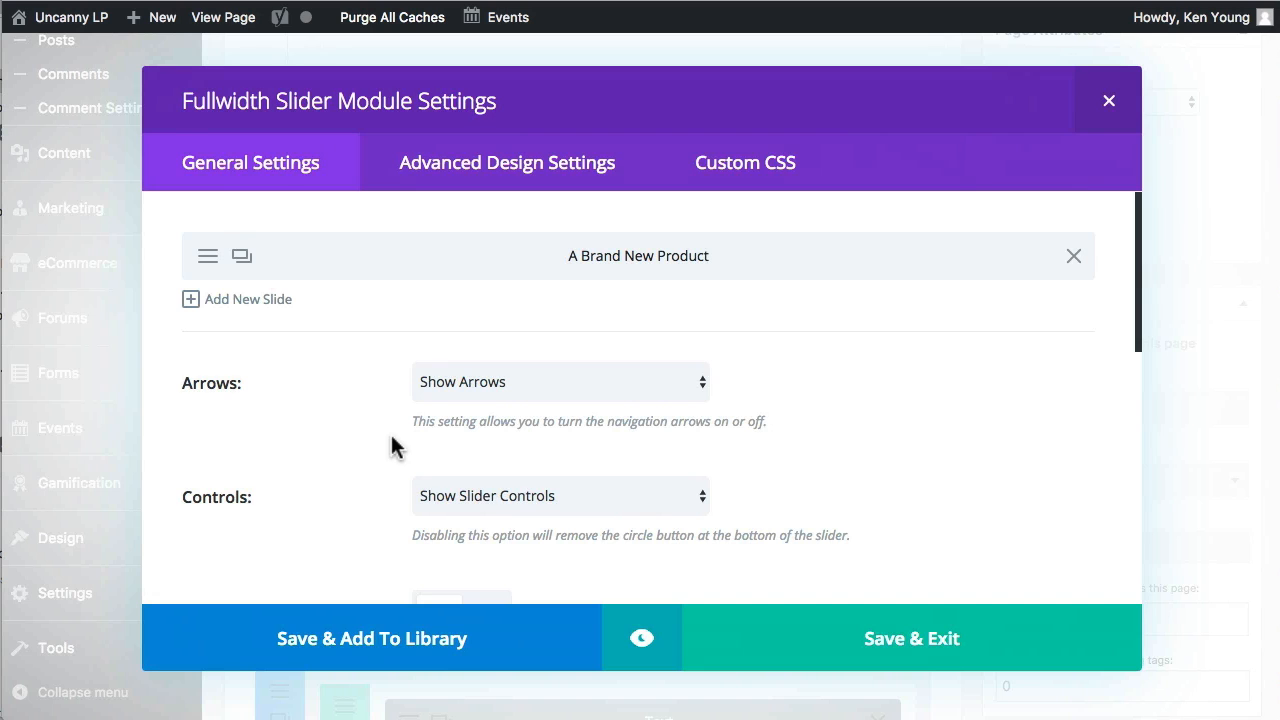
{"action": "left_click", "coordinate": [209, 266]}
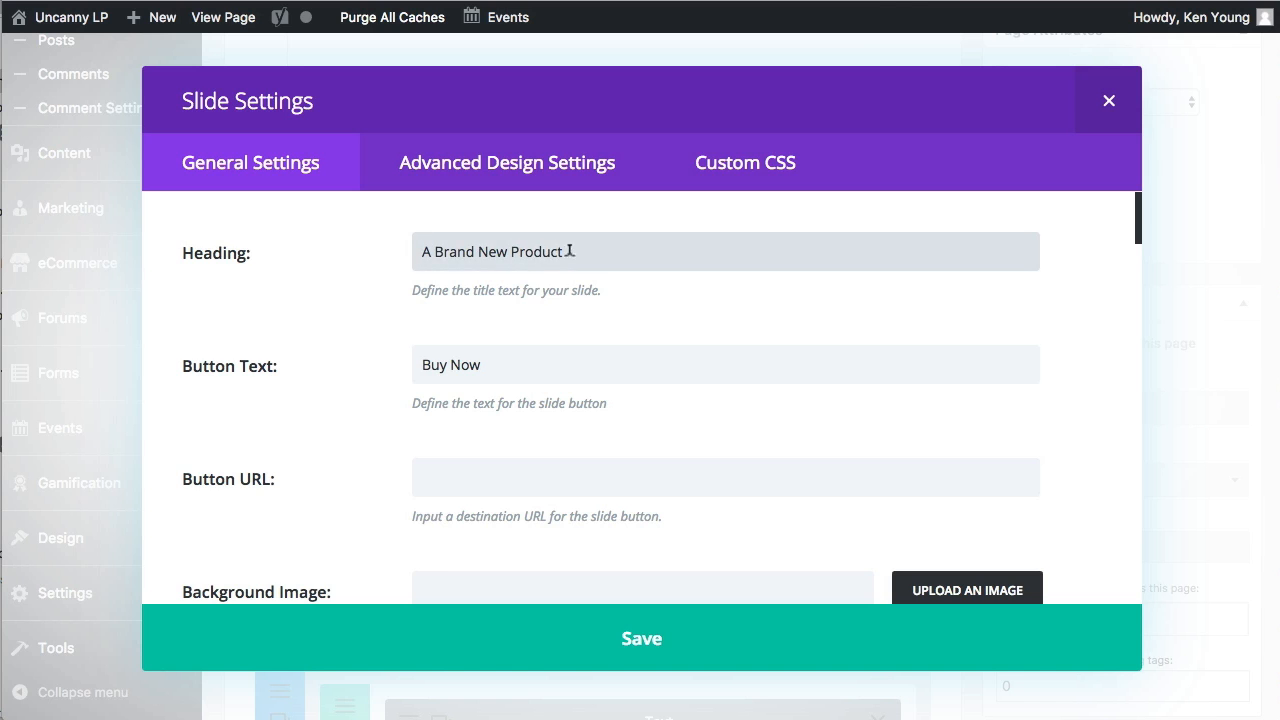
Set the slide's heading to "This is a new site", its button text to "Create an account" and its button URL to /register/.
{"action": "left_click_drag", "start_coordinate": [570, 251], "coordinate": [423, 236]}
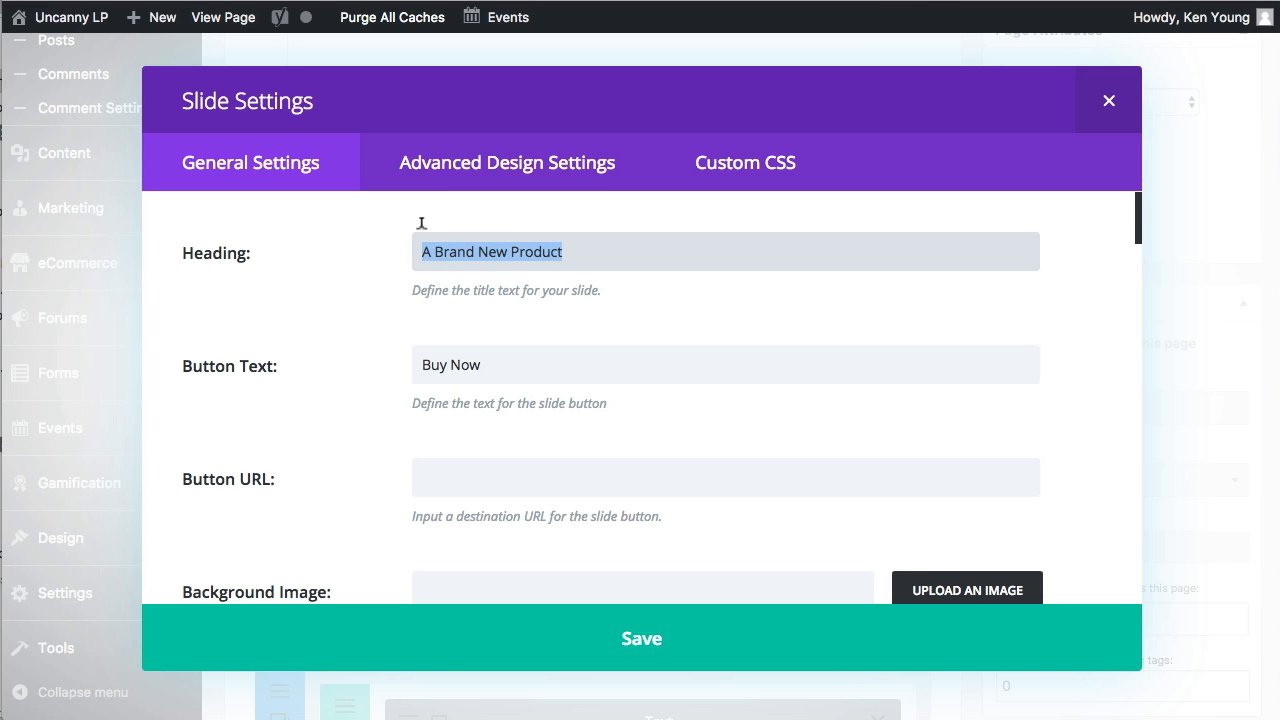
{"action": "type", "text": "This is a new site"}
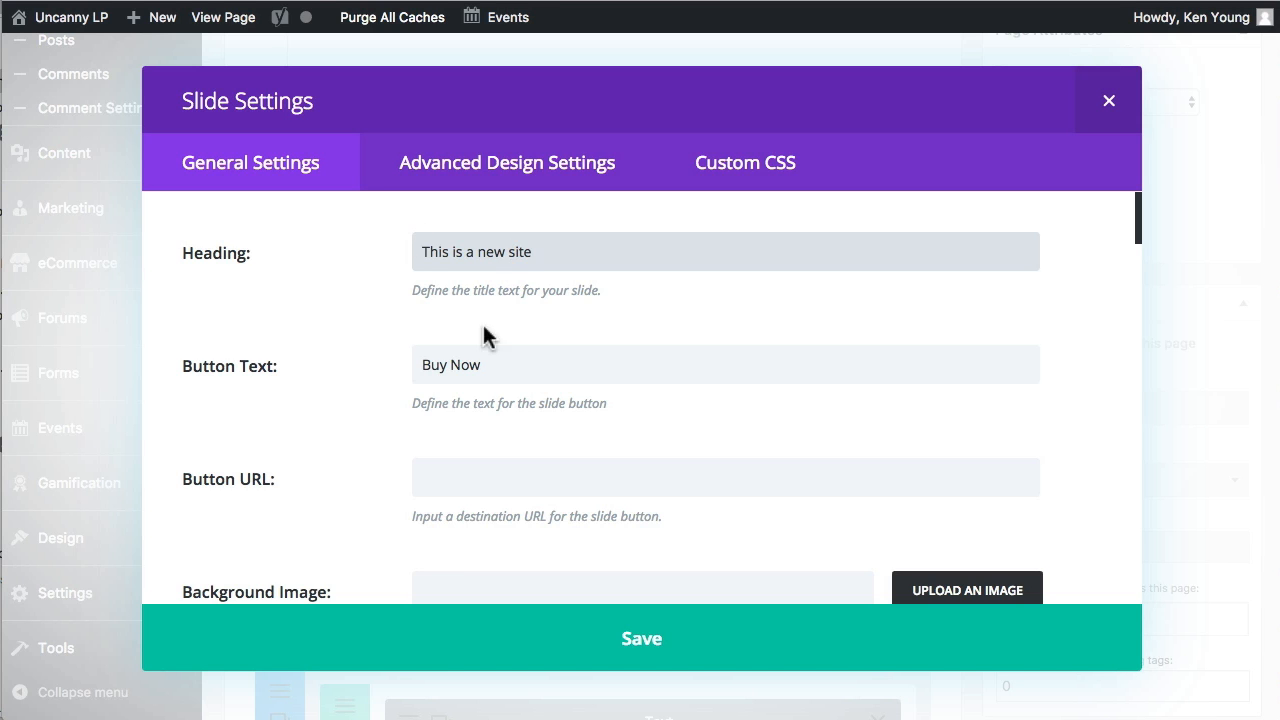
{"action": "left_click", "coordinate": [368, 347]}
{"action": "type", "text": "Create an account"}
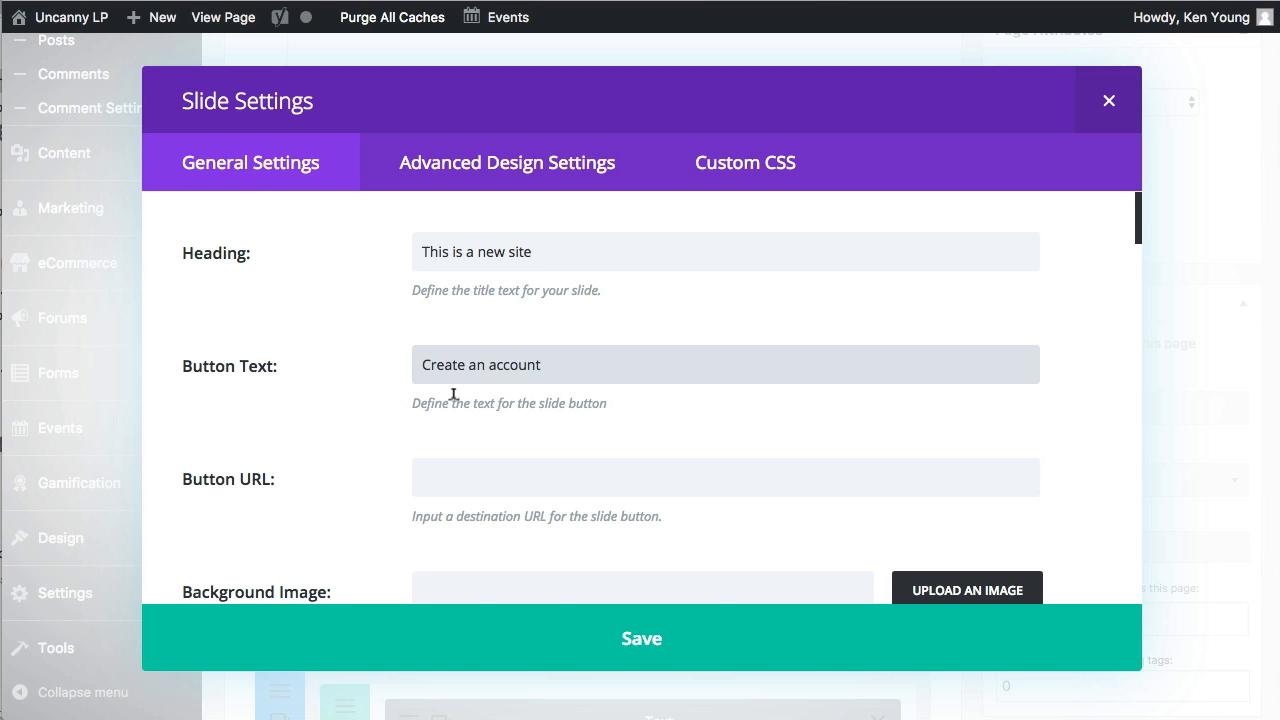
{"action": "scroll", "coordinate": [453, 394], "scroll_direction": "down", "scroll_amount": 1}
{"action": "left_click", "coordinate": [423, 448]}
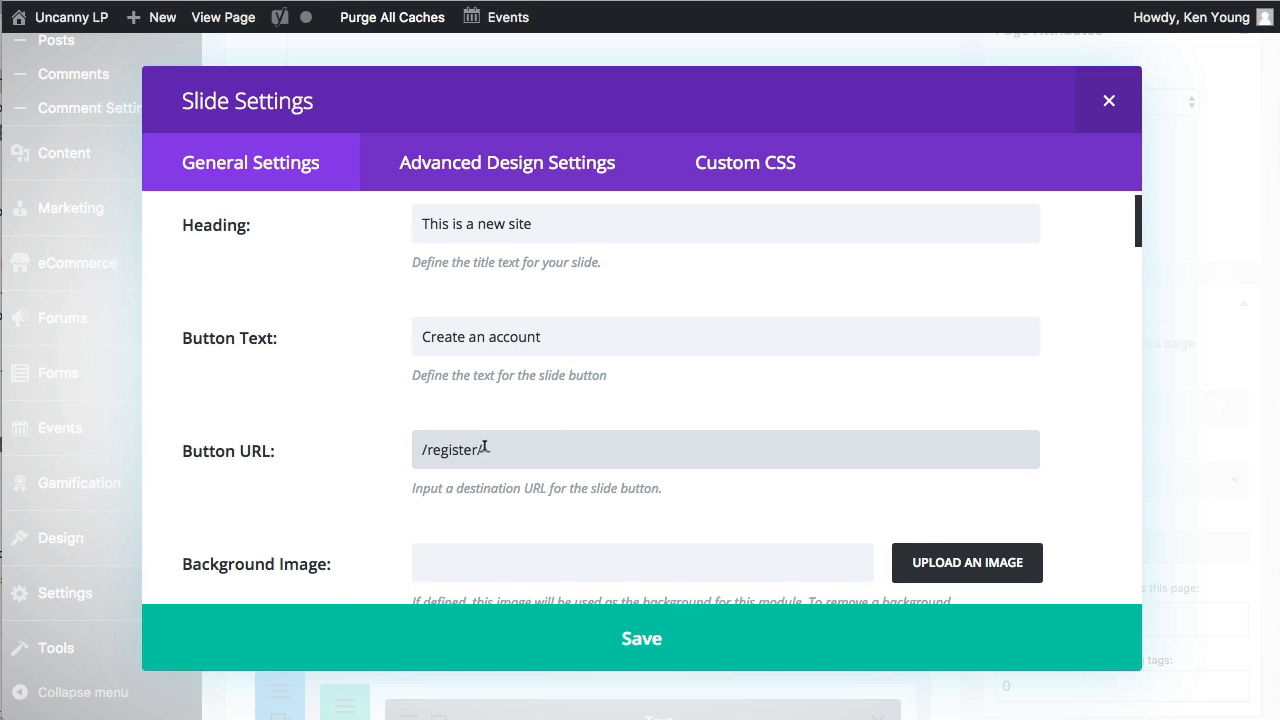
Replace the placeholder slide image with 161.jpg from the media library.
{"action": "scroll", "coordinate": [329, 345], "scroll_direction": "down", "scroll_amount": 6}
{"action": "scroll", "coordinate": [342, 397], "scroll_direction": "down", "scroll_amount": 5}
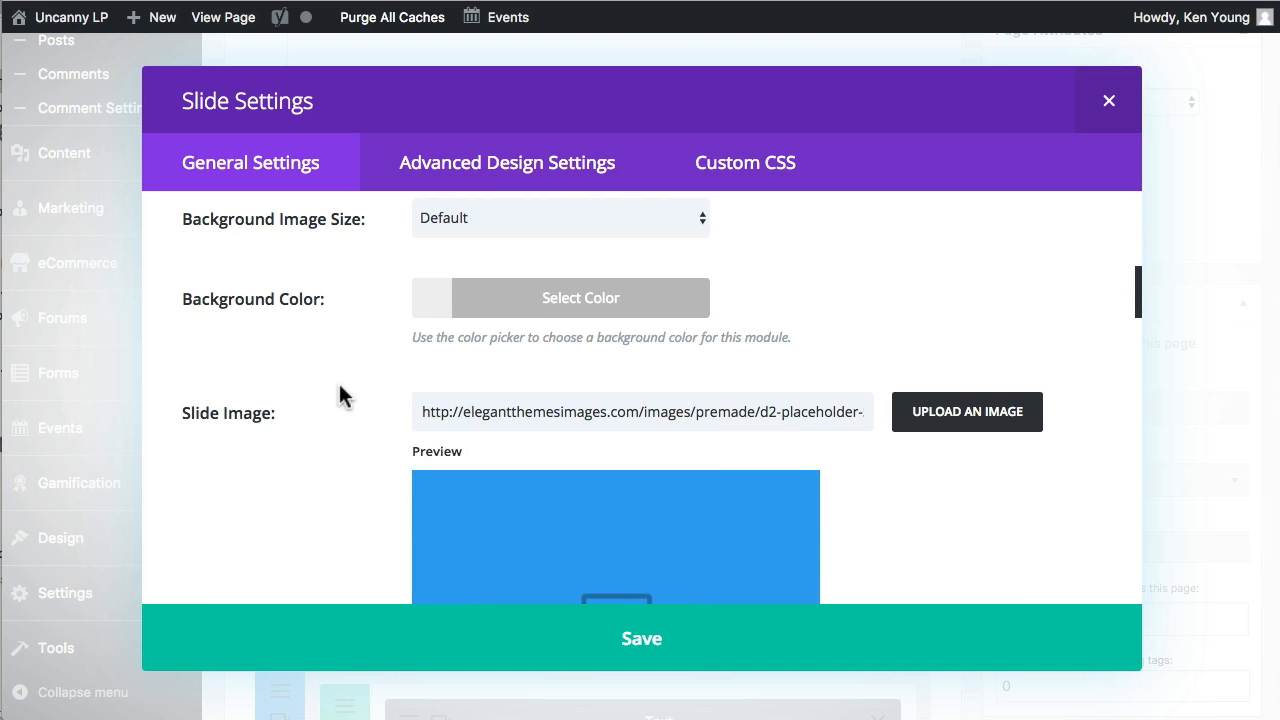
{"action": "scroll", "coordinate": [369, 420], "scroll_direction": "down", "scroll_amount": 2}
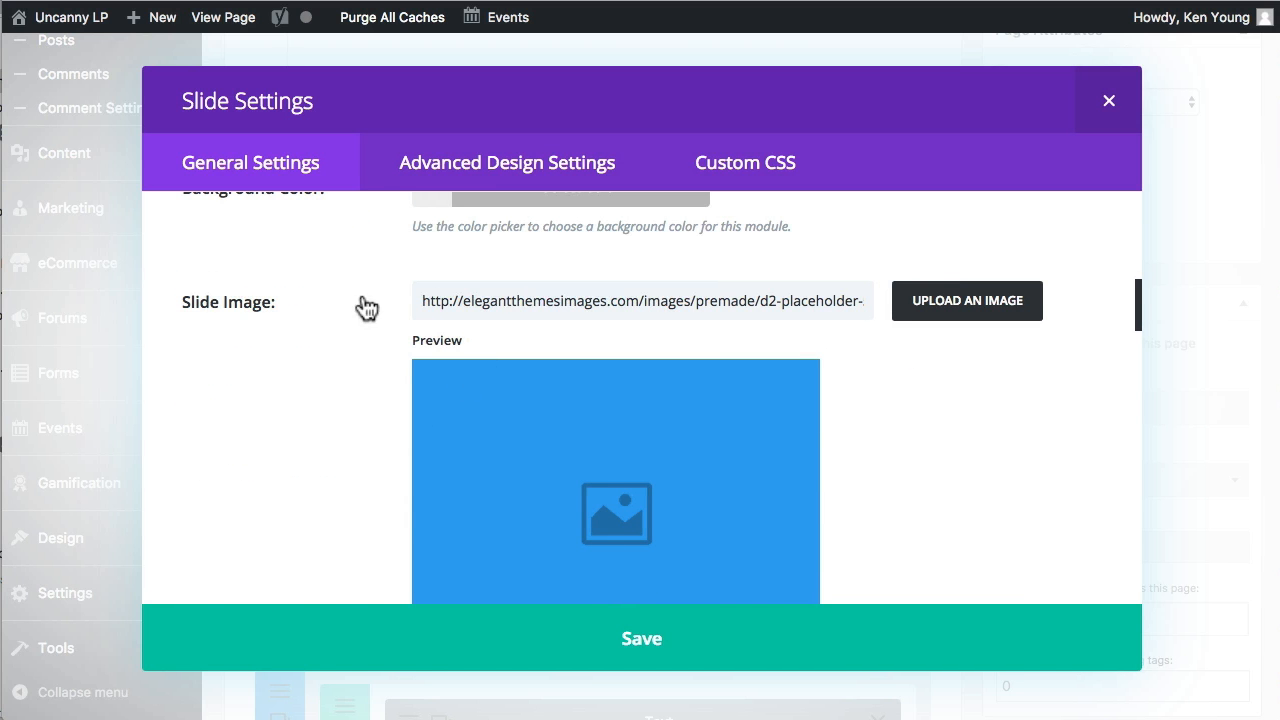
{"action": "scroll", "coordinate": [366, 306], "scroll_direction": "down", "scroll_amount": 1}
{"action": "left_click", "coordinate": [968, 297]}
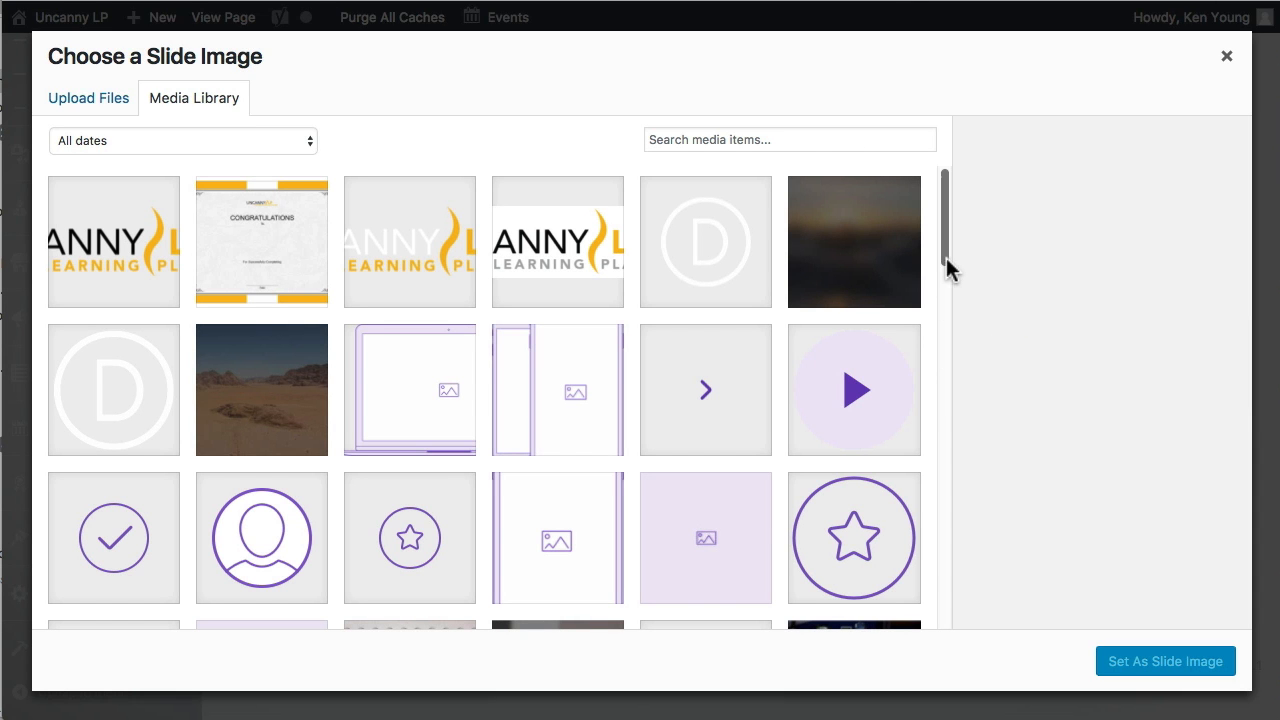
{"action": "left_click_drag", "start_coordinate": [946, 233], "coordinate": [939, 355]}
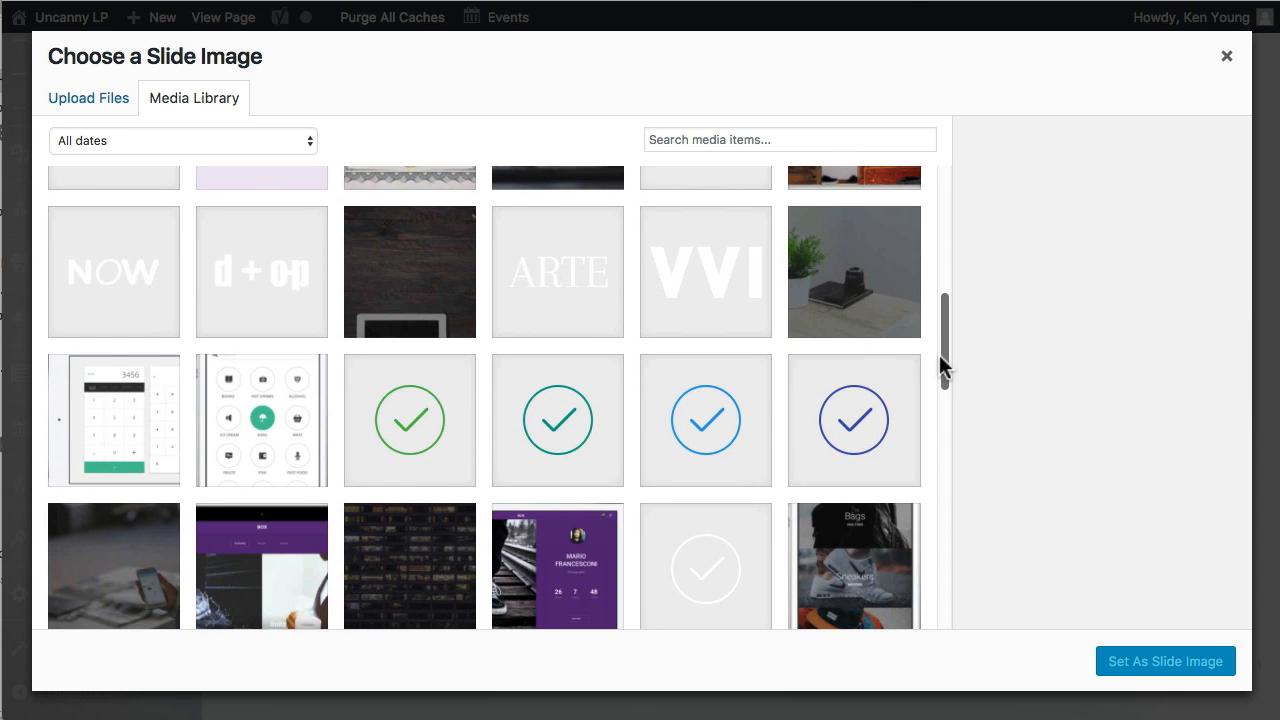
{"action": "scroll", "coordinate": [829, 411], "scroll_direction": "down", "scroll_amount": 3}
{"action": "left_click", "coordinate": [574, 278]}
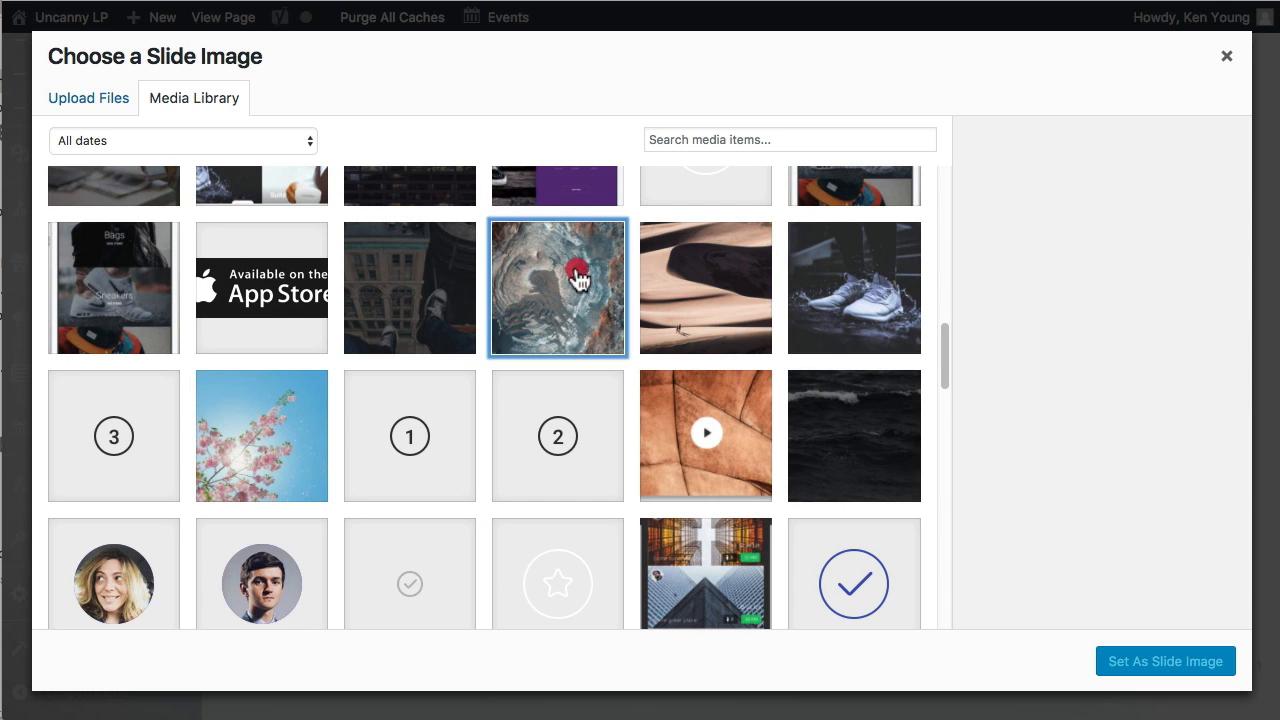
{"action": "scroll", "coordinate": [580, 340], "scroll_direction": "up", "scroll_amount": 1}
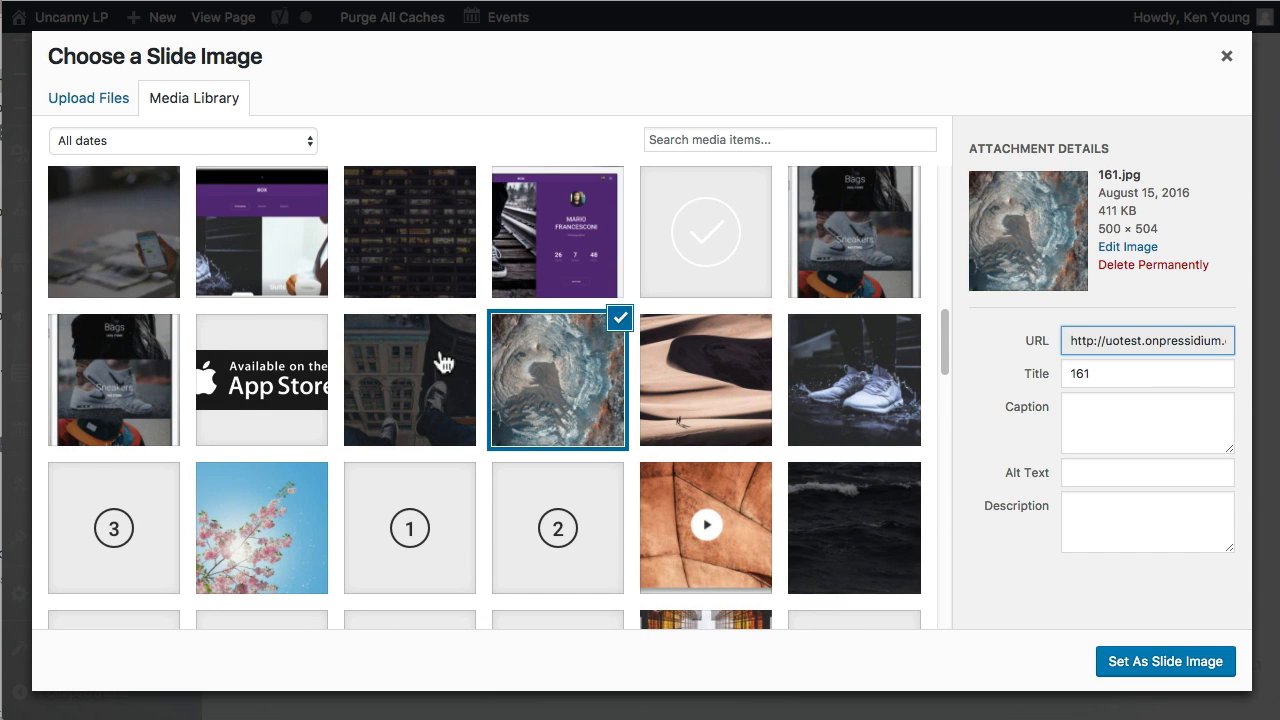
{"action": "left_click", "coordinate": [440, 360]}
{"action": "left_click", "coordinate": [543, 352]}
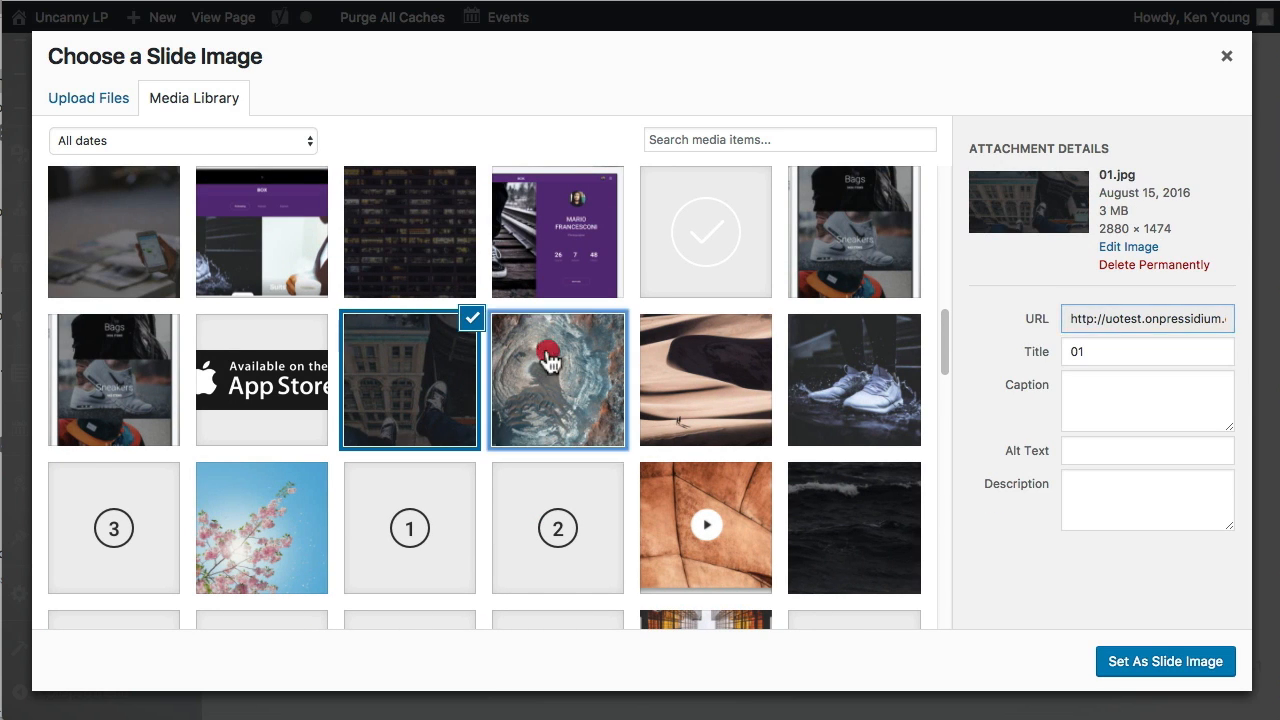
{"action": "left_click", "coordinate": [1155, 669]}
Replace the slide's content with text beginning "Here's some text about the new", and save the slide and the slider module.
{"action": "scroll", "coordinate": [1008, 425], "scroll_direction": "down", "scroll_amount": 5}
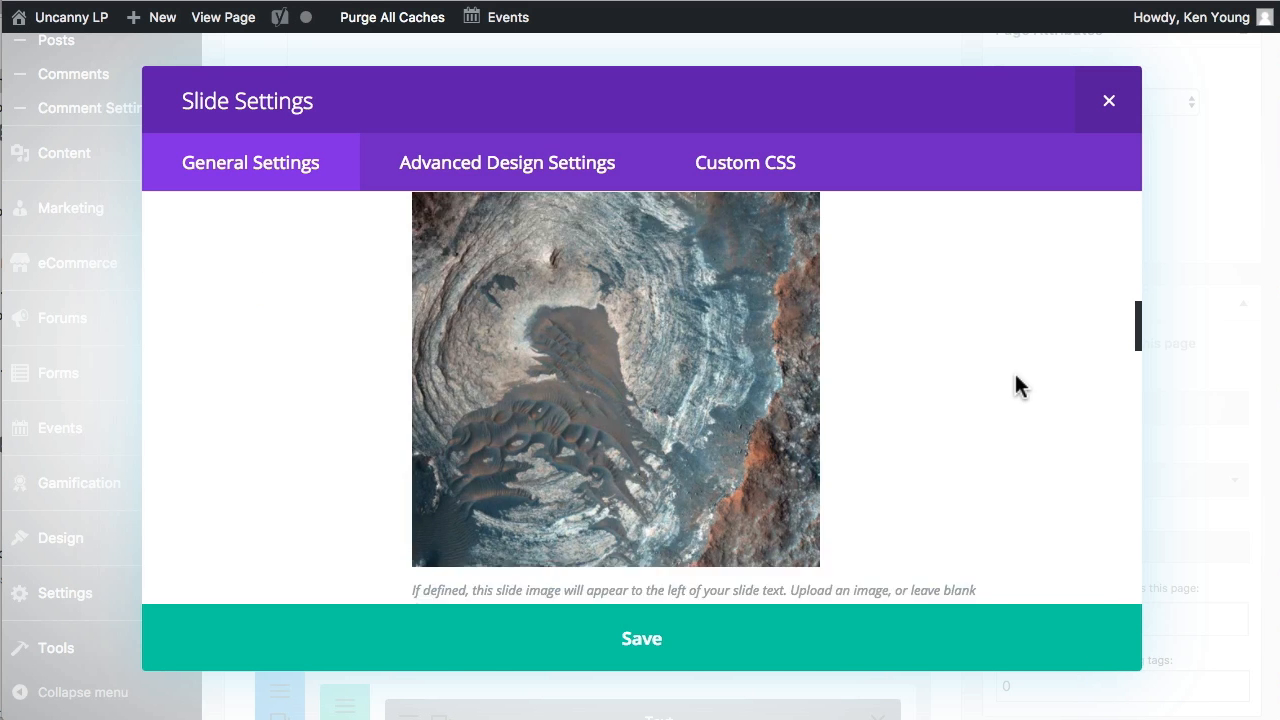
{"action": "scroll", "coordinate": [1011, 390], "scroll_direction": "down", "scroll_amount": 8}
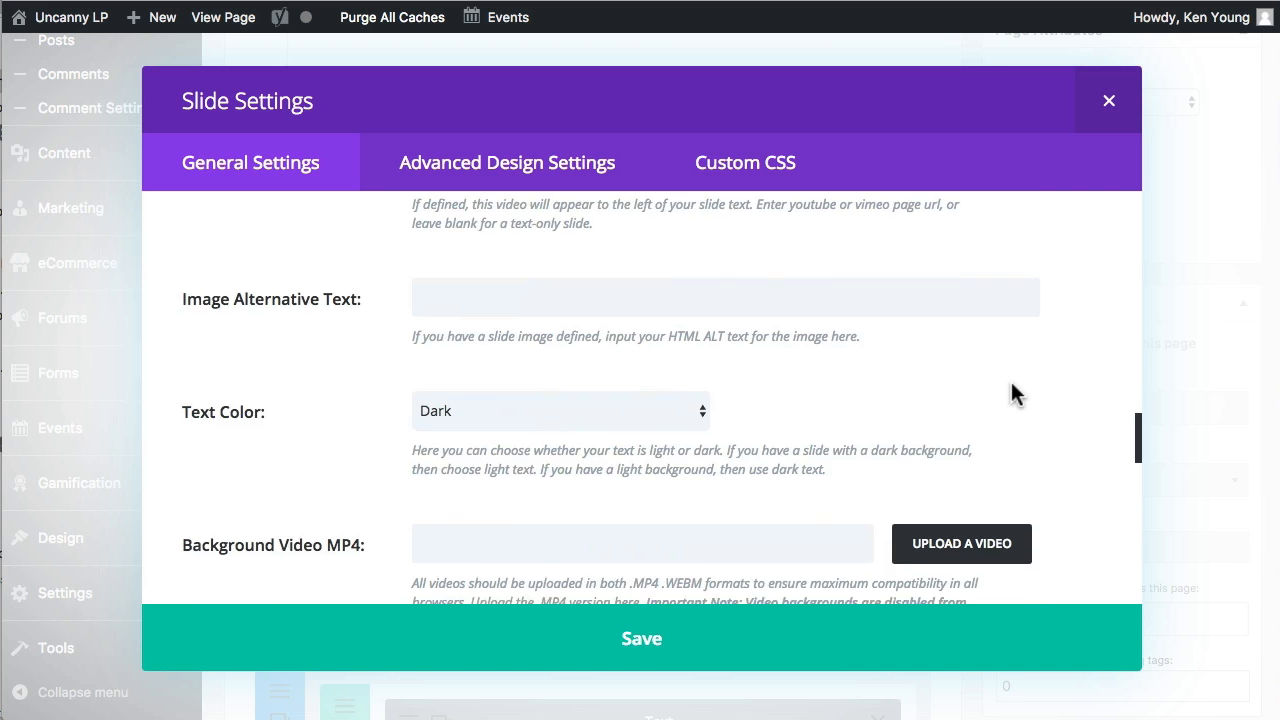
{"action": "scroll", "coordinate": [868, 462], "scroll_direction": "down", "scroll_amount": 8}
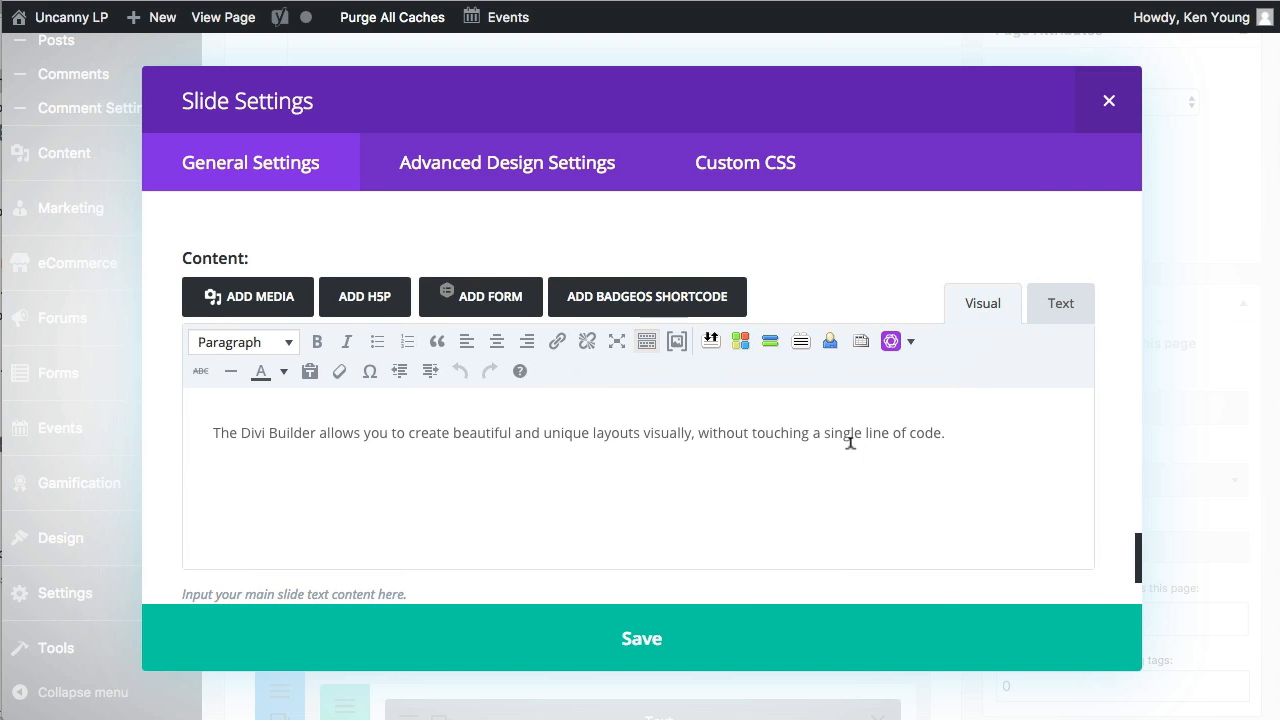
{"action": "left_click_drag", "start_coordinate": [982, 431], "coordinate": [305, 385]}
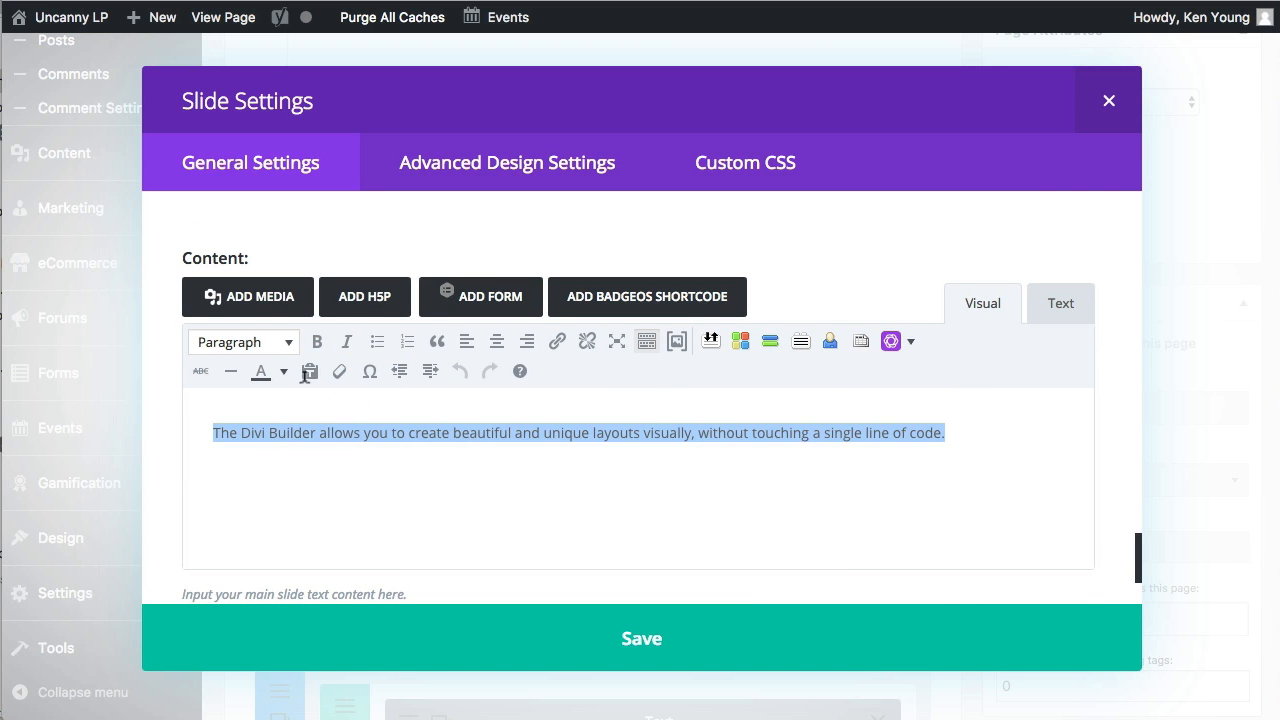
{"action": "type", "text": "Here's some text about the new site."}
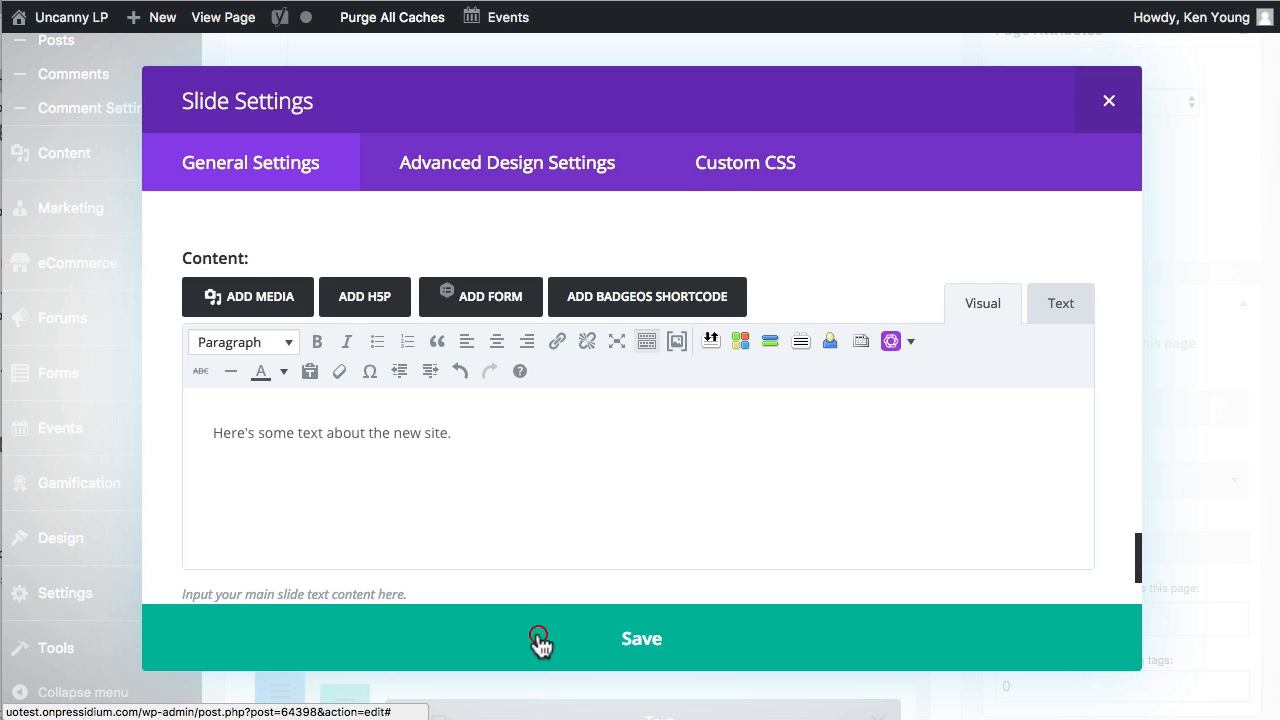
{"action": "left_click", "coordinate": [540, 640]}
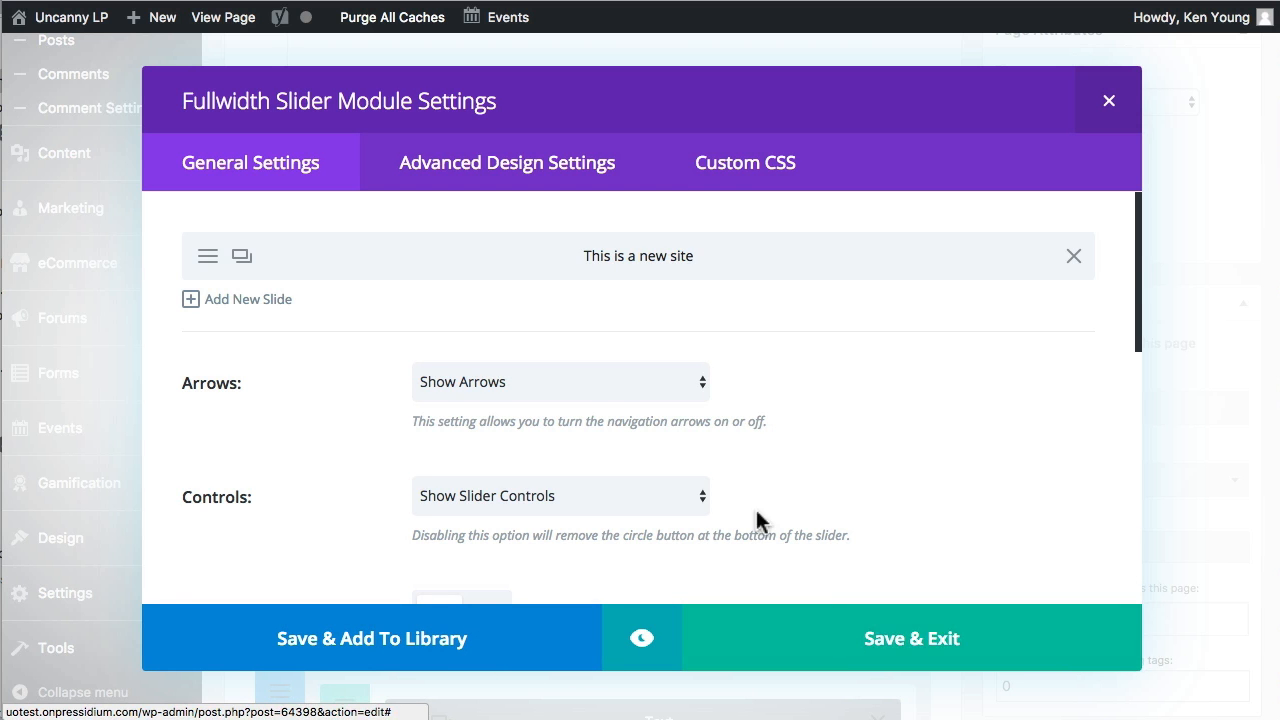
{"action": "left_click", "coordinate": [897, 640]}
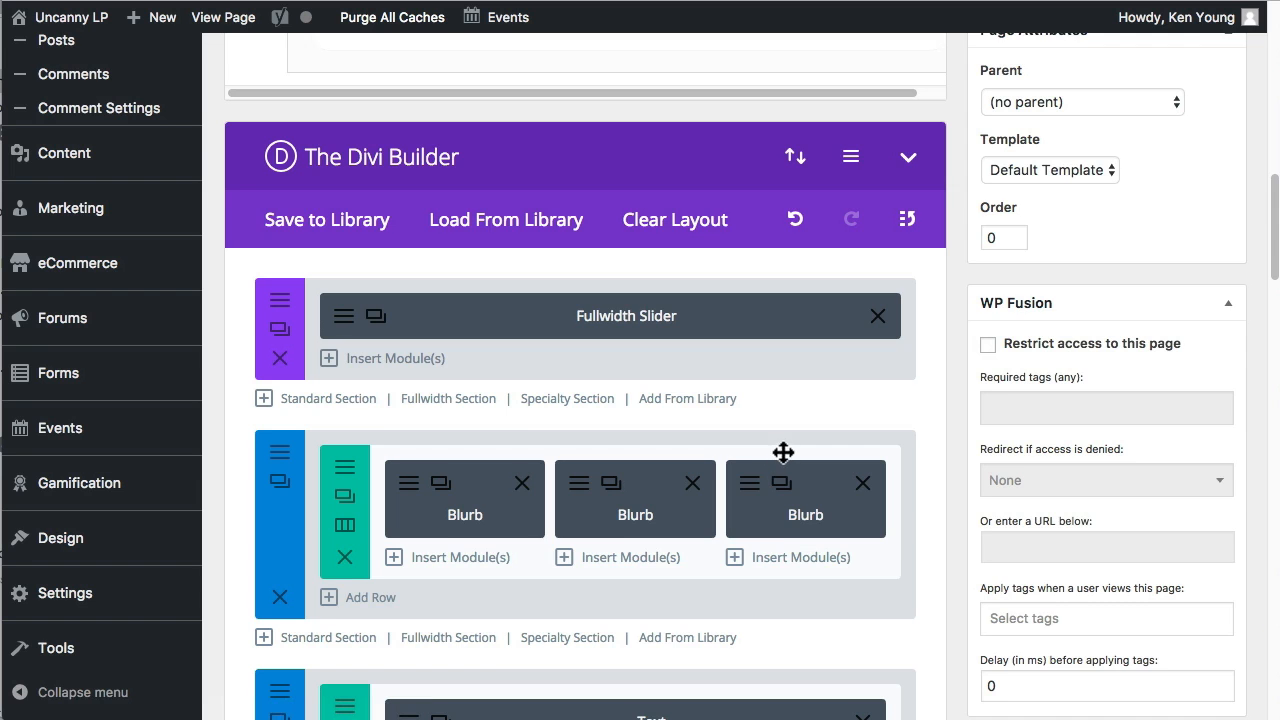
Open the settings of the first Blurb module in the row of three blurbs.
{"action": "scroll", "coordinate": [709, 480], "scroll_direction": "down", "scroll_amount": 1}
{"action": "scroll", "coordinate": [697, 480], "scroll_direction": "down", "scroll_amount": 1}
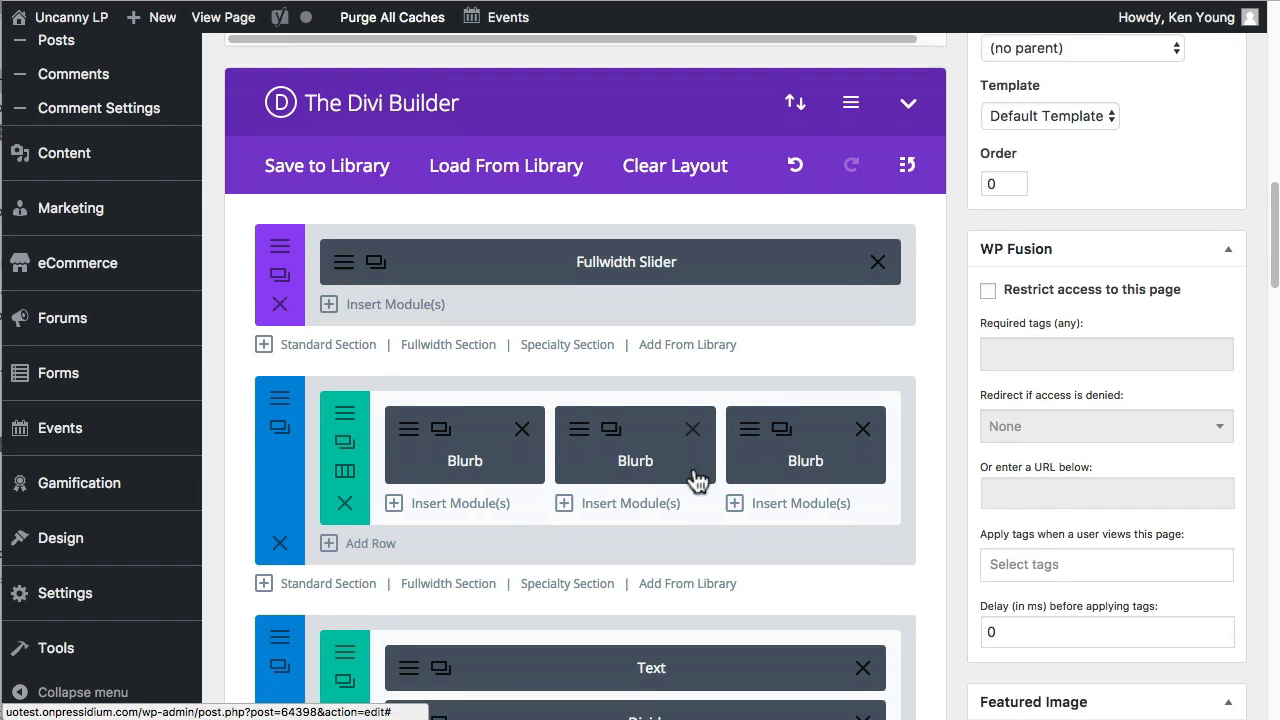
{"action": "scroll", "coordinate": [697, 480], "scroll_direction": "down", "scroll_amount": 3}
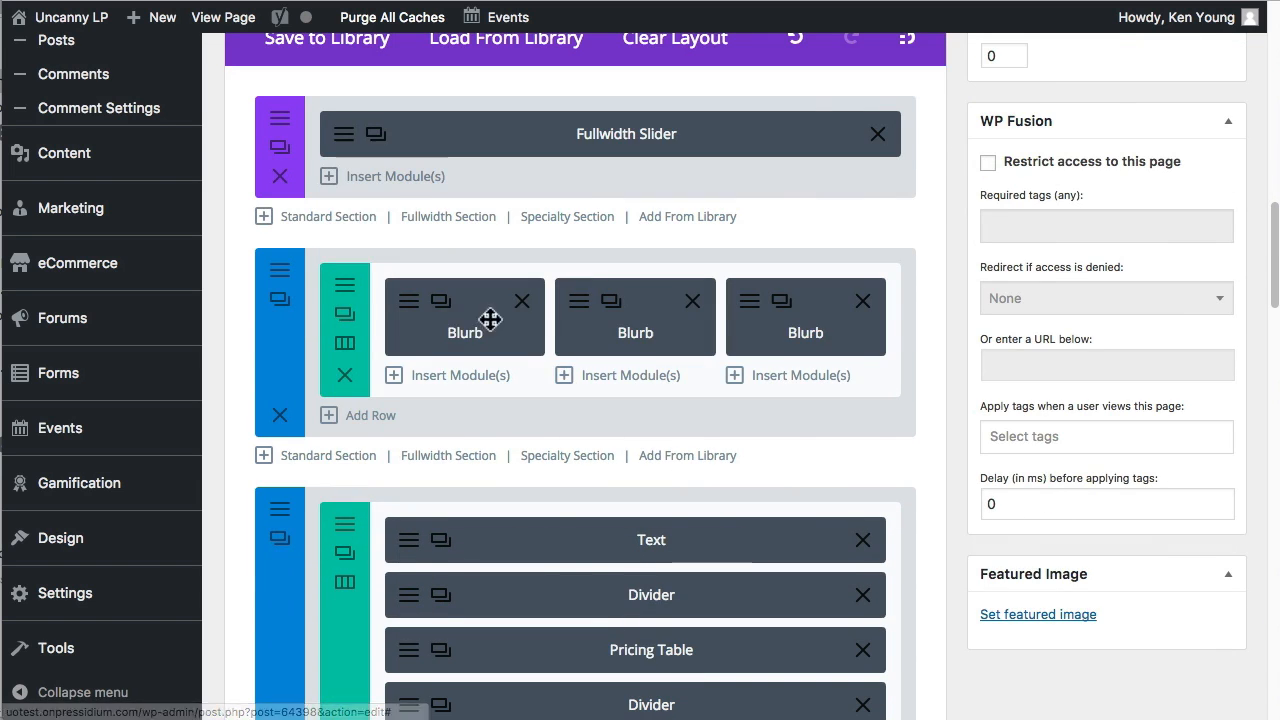
{"action": "left_click", "coordinate": [423, 341]}
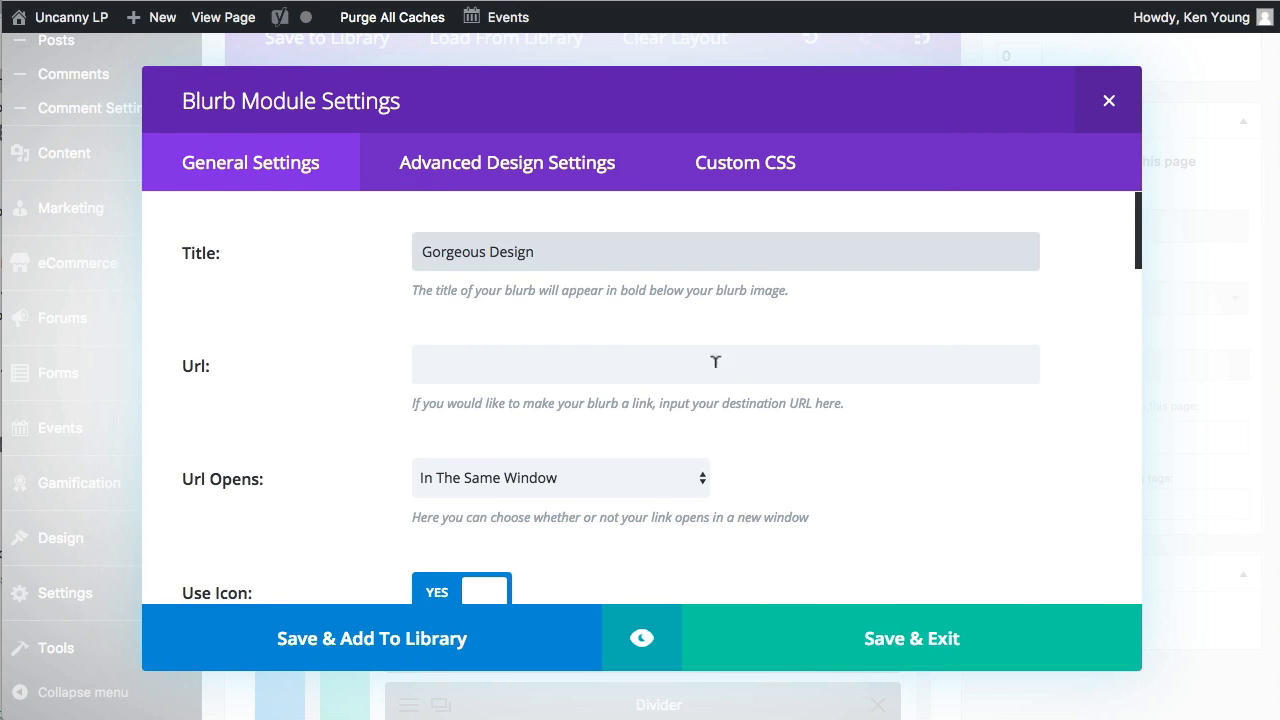
Set the blurb's image/icon placement to Top and its image/icon animation to No Animation.
{"action": "scroll", "coordinate": [715, 362], "scroll_direction": "down", "scroll_amount": 5}
{"action": "scroll", "coordinate": [251, 406], "scroll_direction": "up", "scroll_amount": 2}
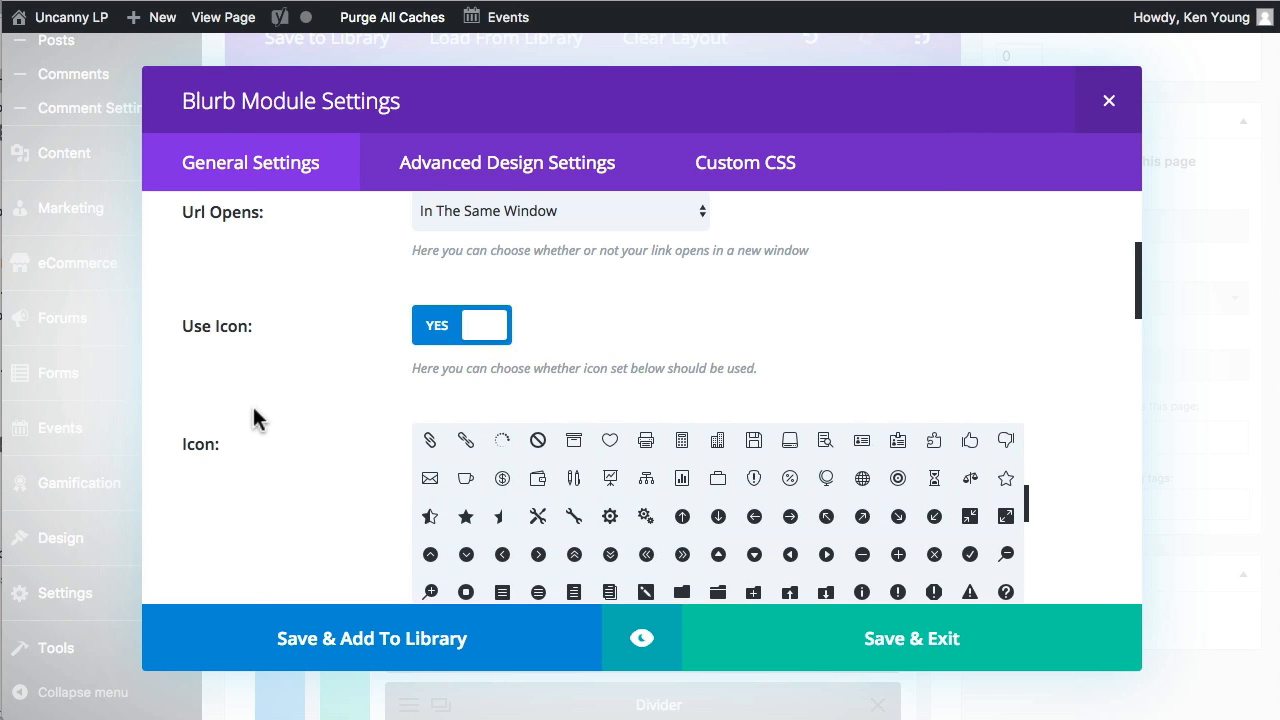
{"action": "scroll", "coordinate": [253, 408], "scroll_direction": "up", "scroll_amount": 2}
{"action": "scroll", "coordinate": [794, 403], "scroll_direction": "down", "scroll_amount": 3}
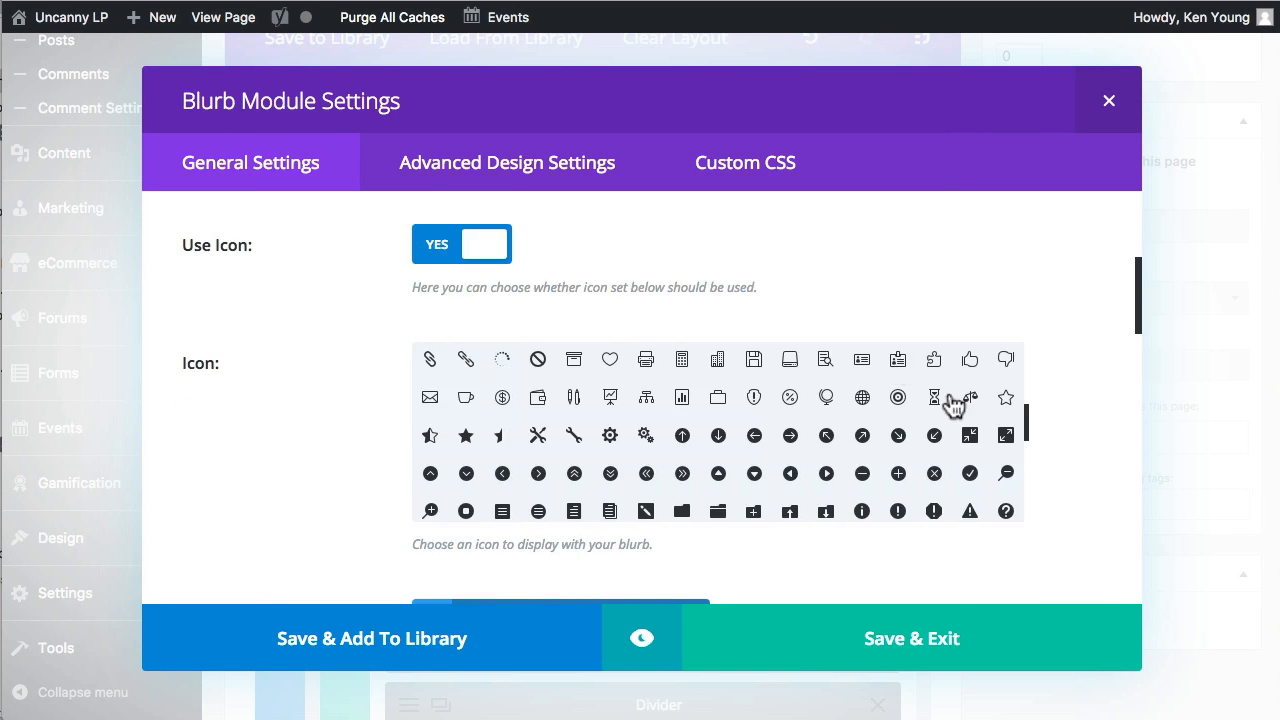
{"action": "scroll", "coordinate": [952, 402], "scroll_direction": "down", "scroll_amount": 3}
{"action": "scroll", "coordinate": [928, 518], "scroll_direction": "down", "scroll_amount": 5}
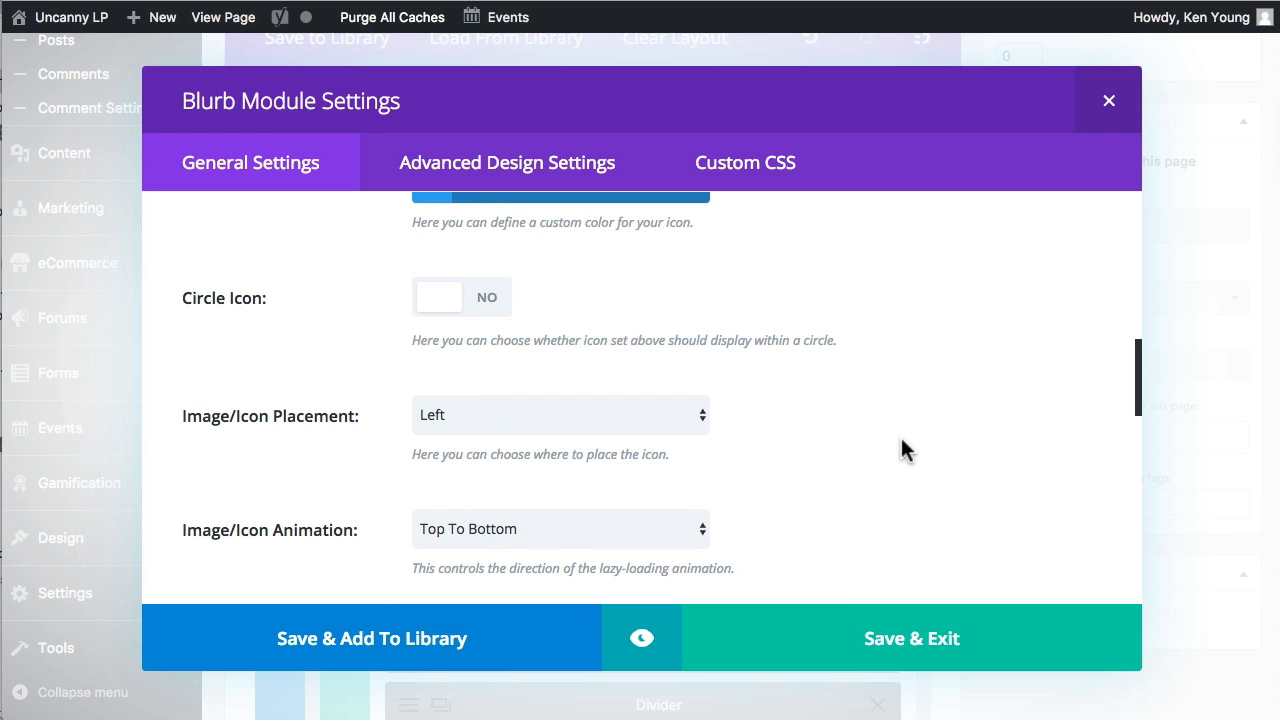
{"action": "scroll", "coordinate": [490, 424], "scroll_direction": "down", "scroll_amount": 1}
{"action": "left_click", "coordinate": [524, 393]}
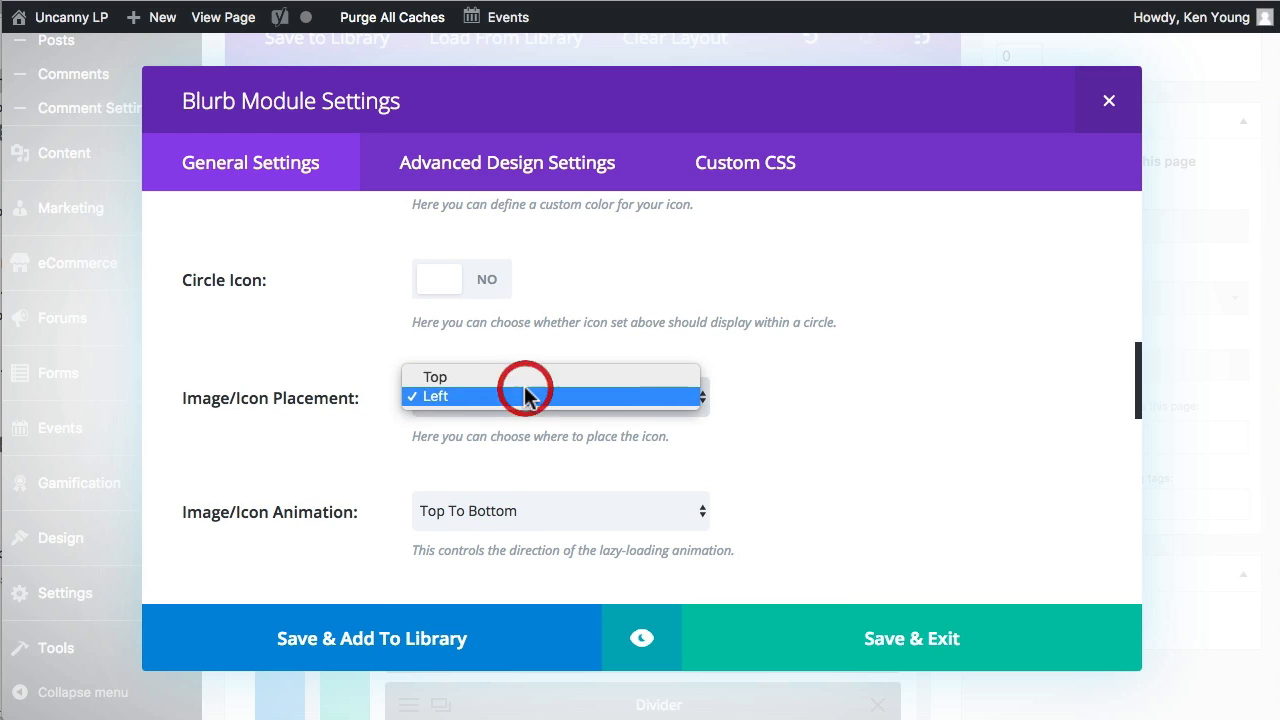
{"action": "left_click", "coordinate": [525, 378]}
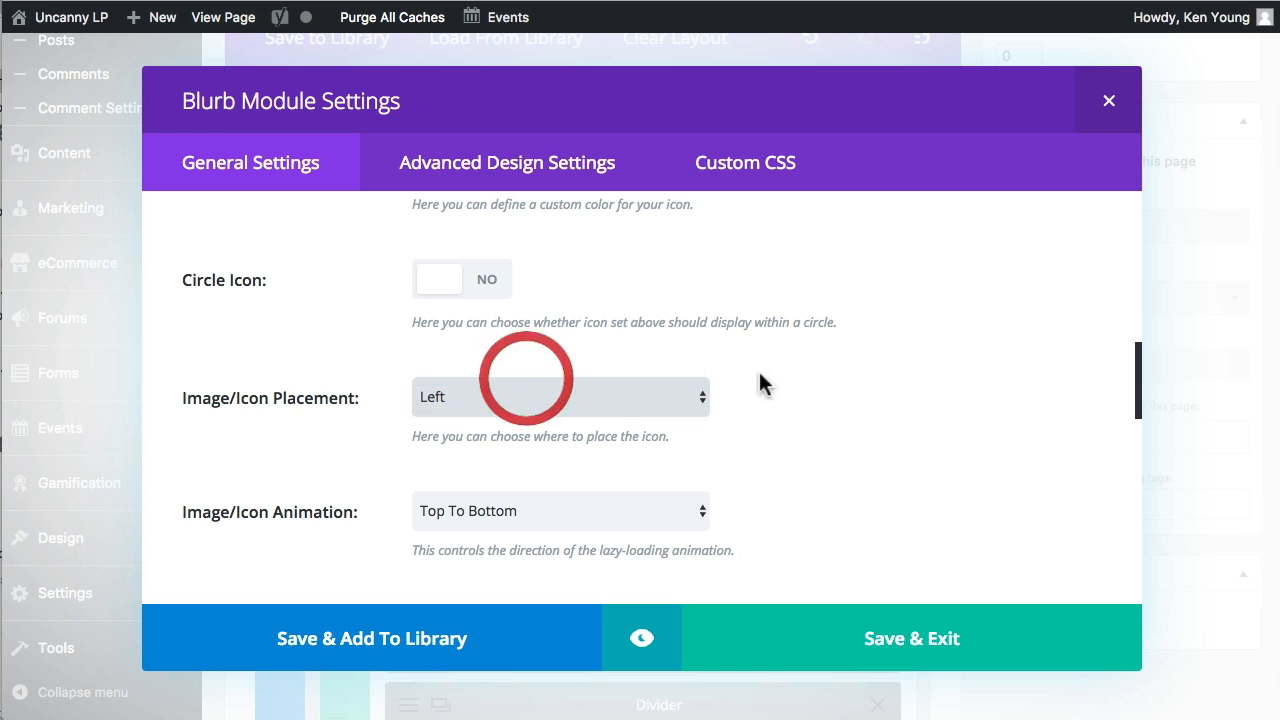
{"action": "left_click", "coordinate": [605, 513]}
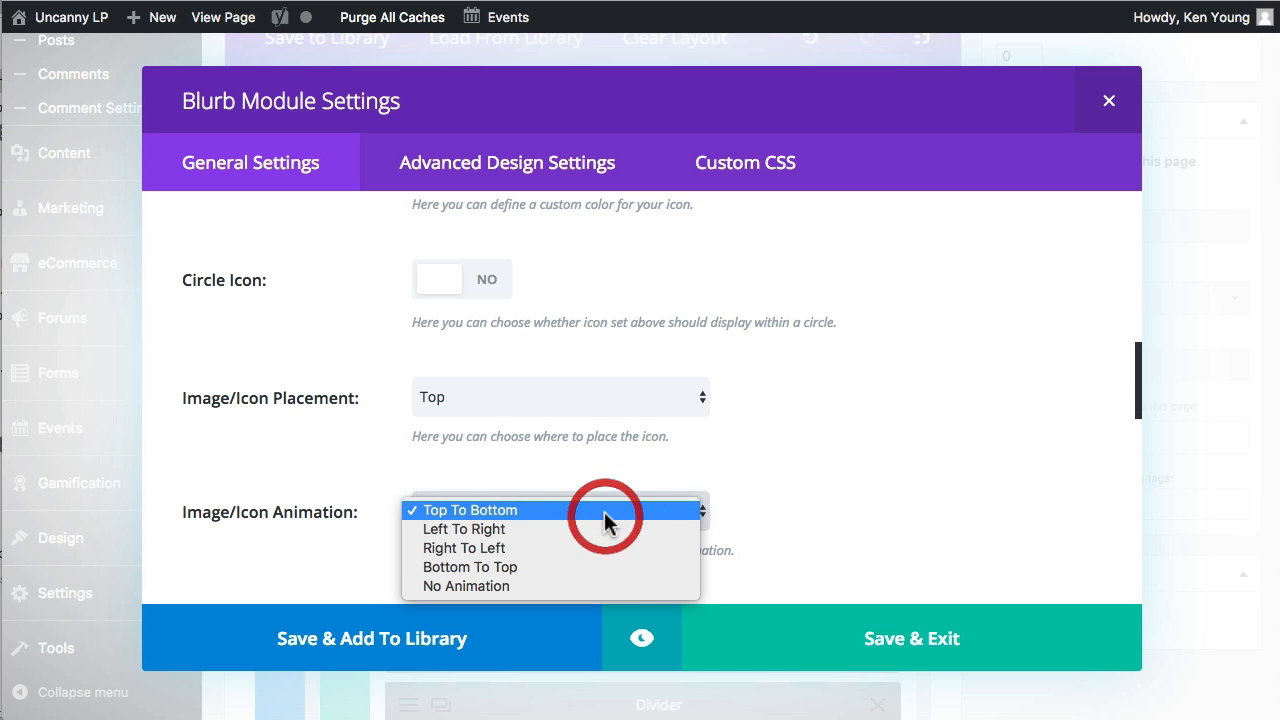
{"action": "left_click", "coordinate": [544, 586]}
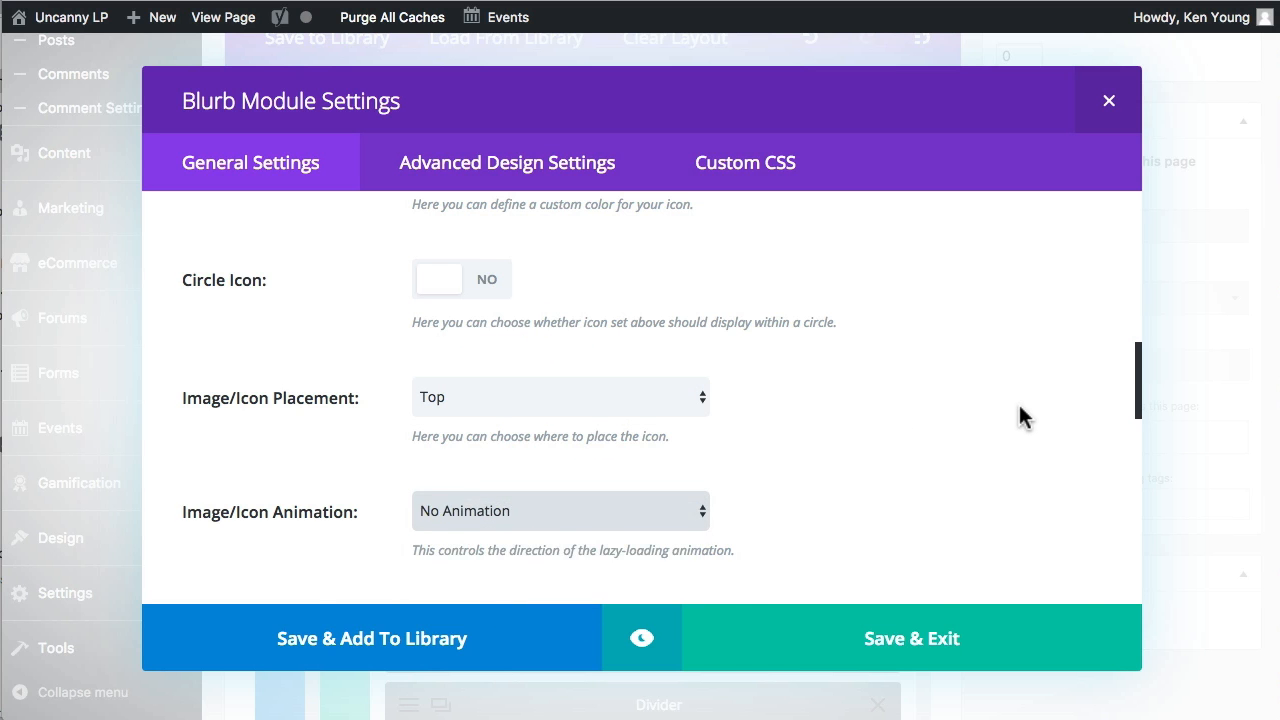
Replace the blurb's content with "This is new text for the blurb." and save the module.
{"action": "scroll", "coordinate": [1018, 410], "scroll_direction": "down", "scroll_amount": 12}
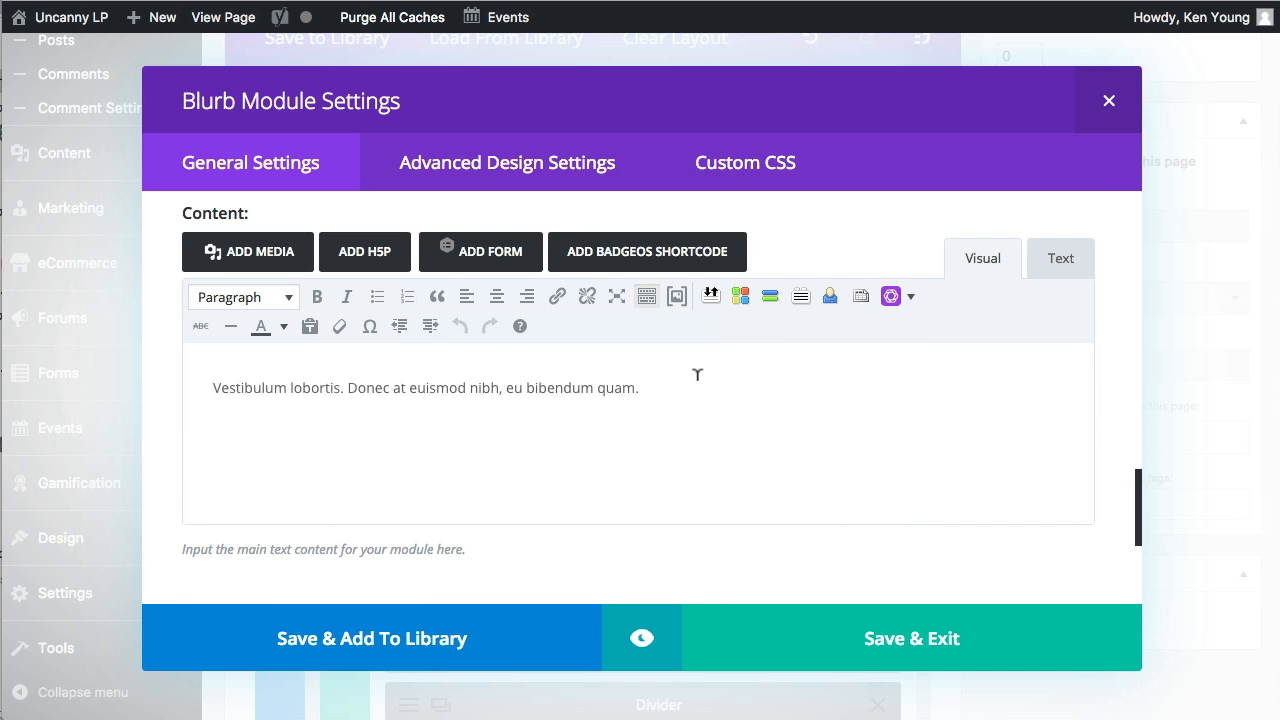
{"action": "triple_click", "coordinate": [365, 385]}
{"action": "type", "text": "This is new text for the blurb."}
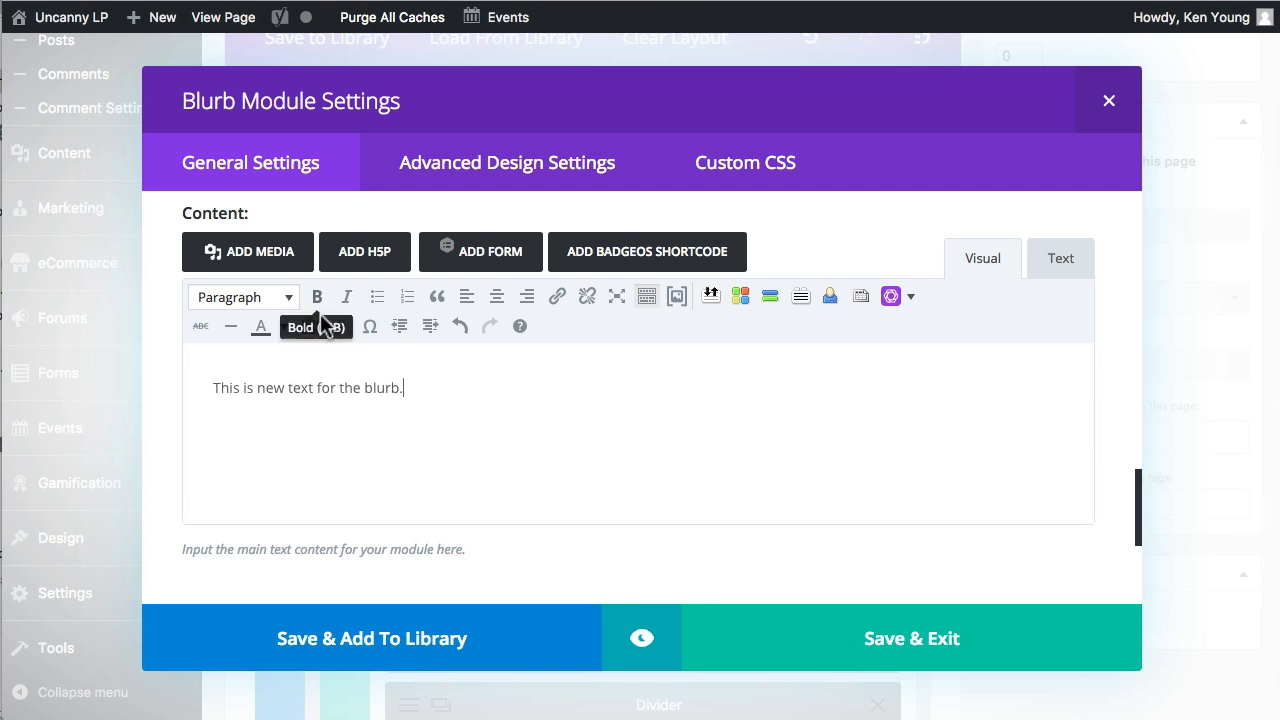
{"action": "left_click", "coordinate": [883, 647]}
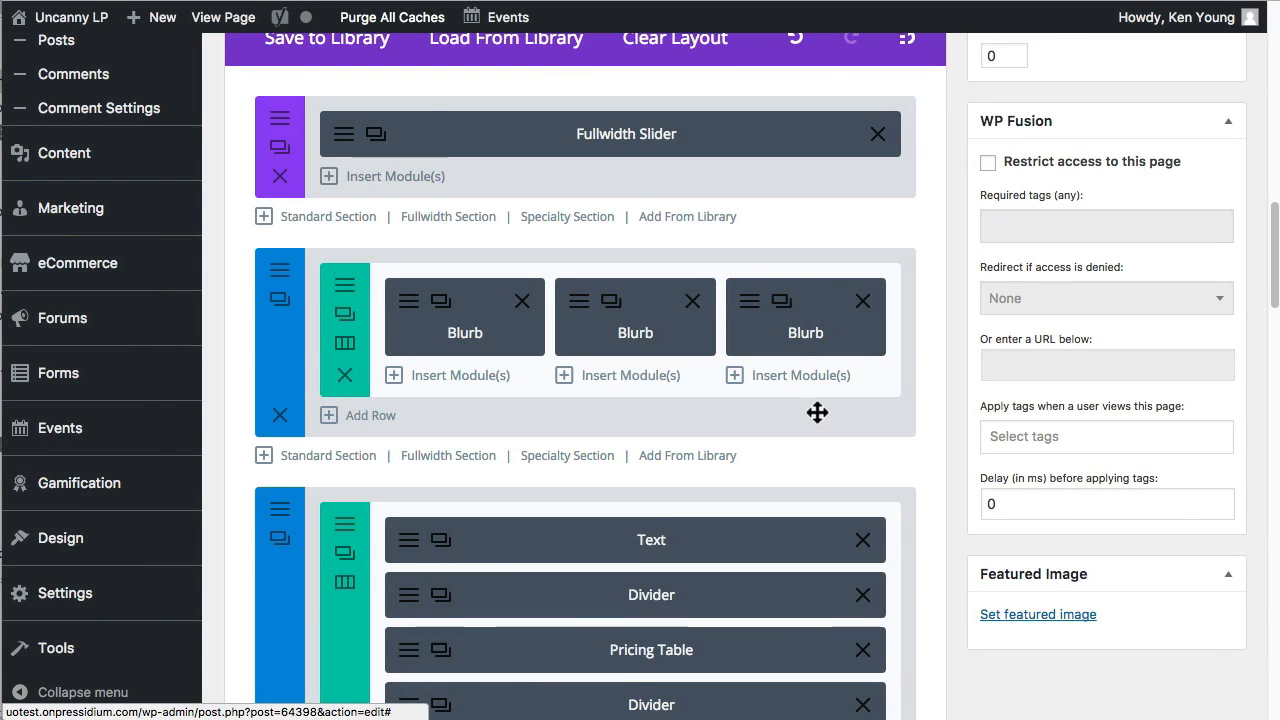
Delete the section that contains the Text, Divider and Pricing Table modules.
{"action": "scroll", "coordinate": [723, 431], "scroll_direction": "down", "scroll_amount": 3}
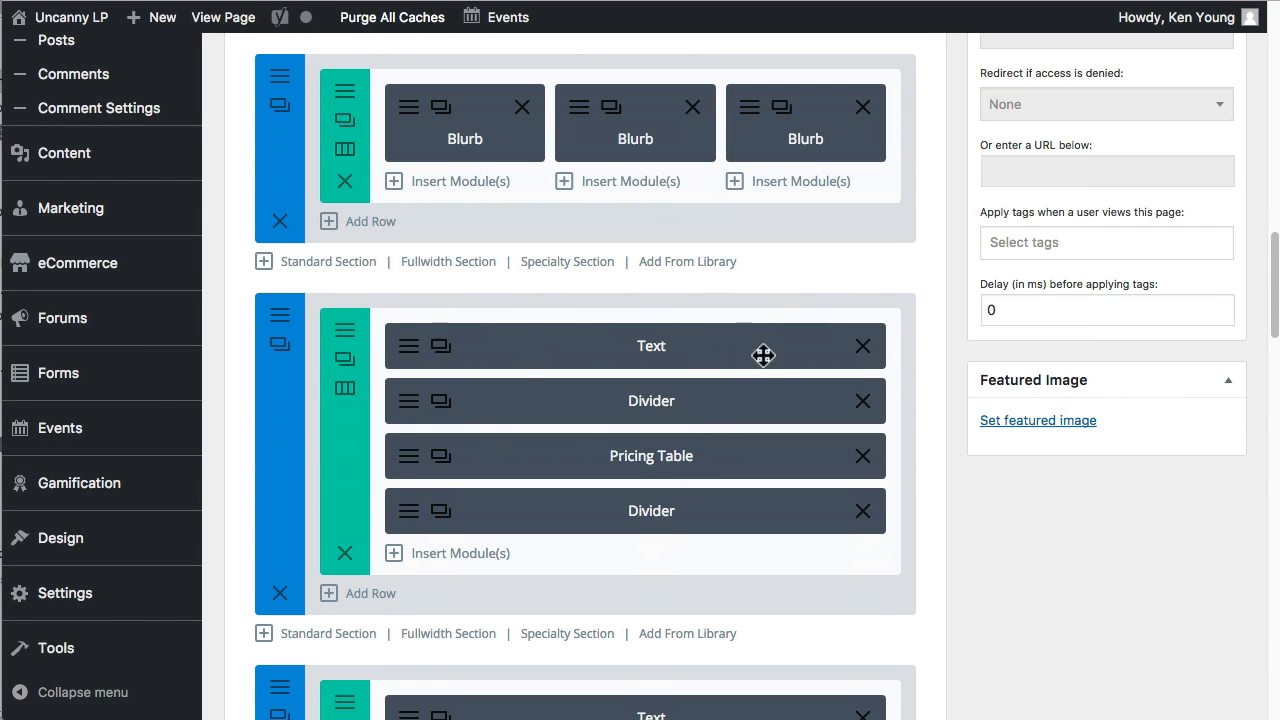
{"action": "left_click", "coordinate": [282, 600]}
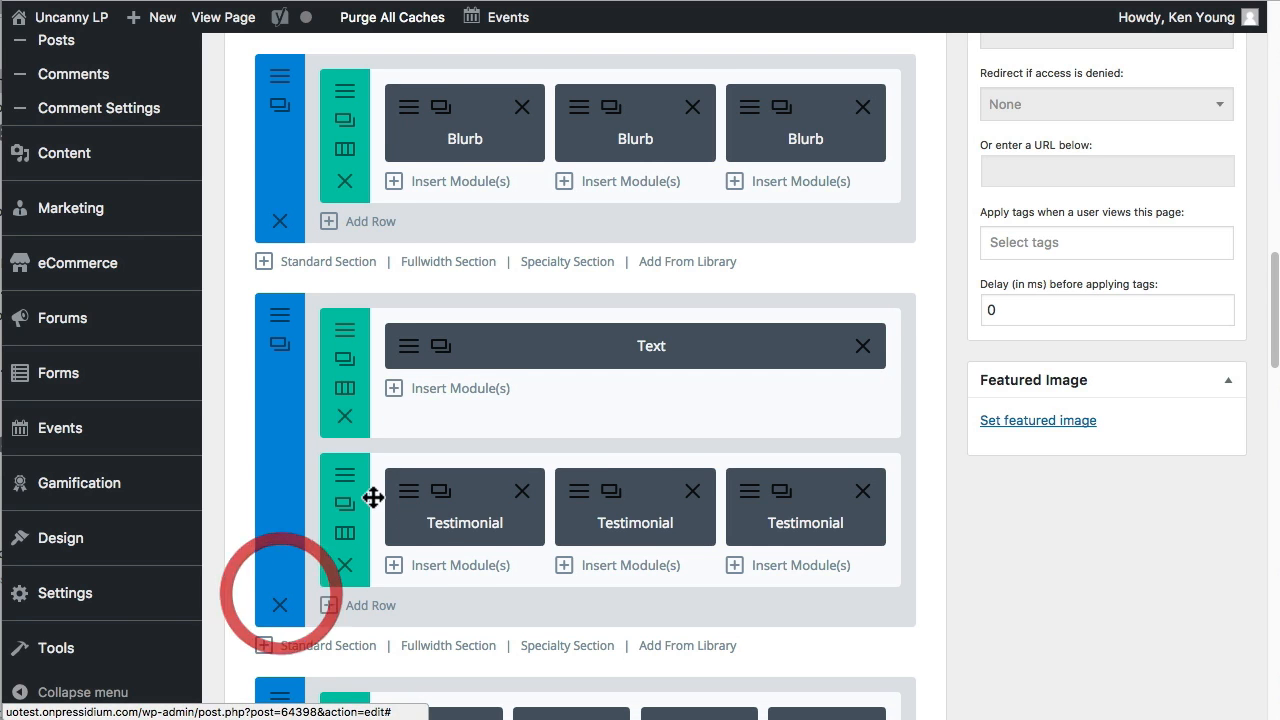
Check the layout against the live page and delete the section with the four Image modules.
{"action": "scroll", "coordinate": [670, 460], "scroll_direction": "down", "scroll_amount": 1}
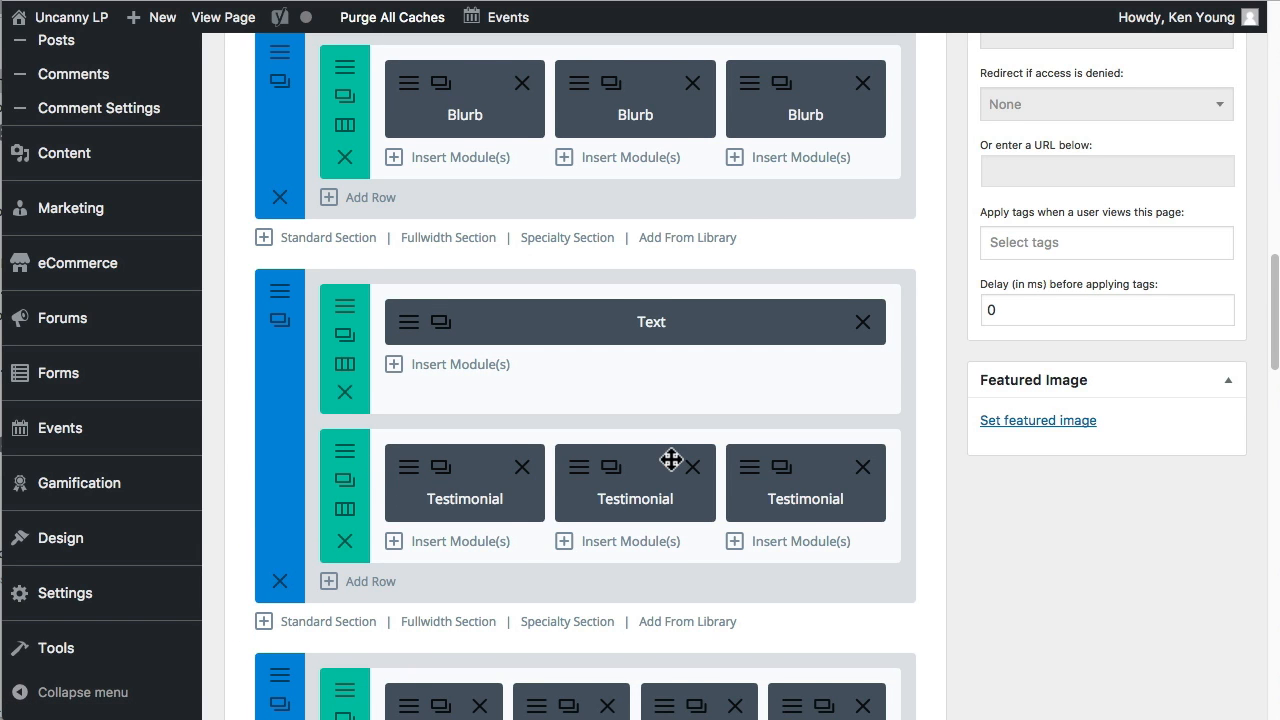
{"action": "scroll", "coordinate": [671, 460], "scroll_direction": "up", "scroll_amount": 1}
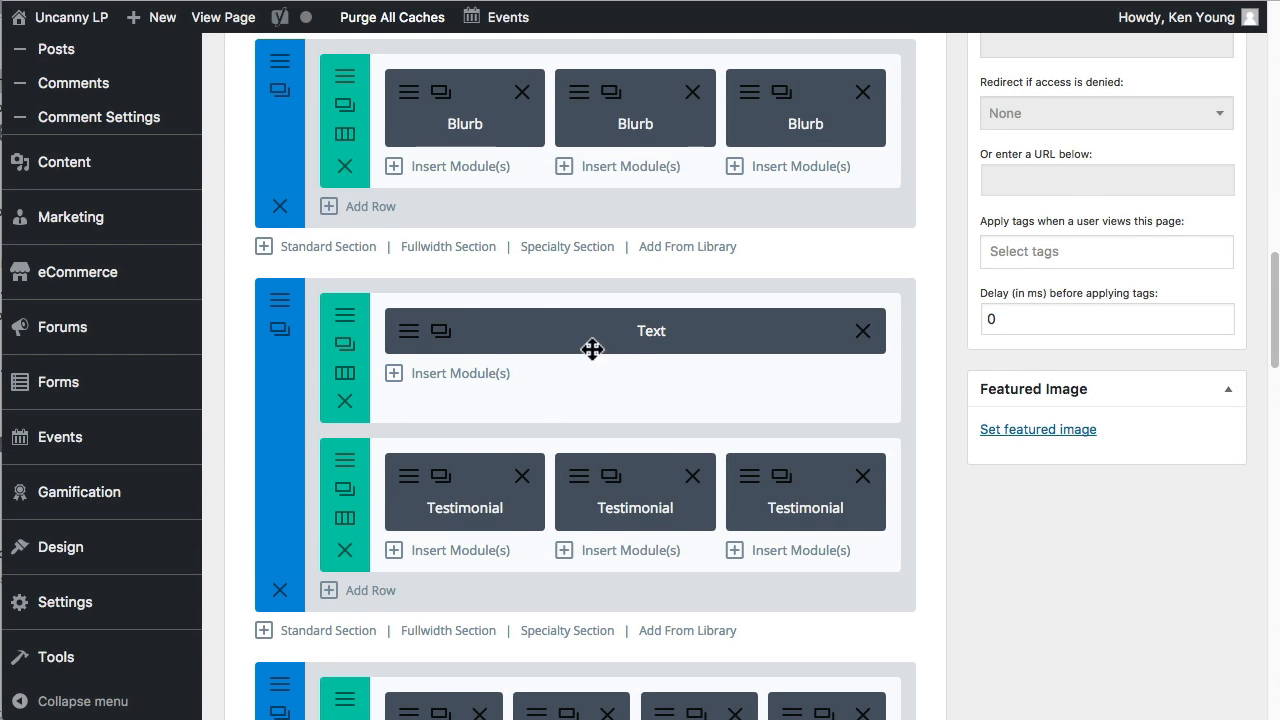
{"action": "scroll", "coordinate": [555, 534], "scroll_direction": "down", "scroll_amount": 5}
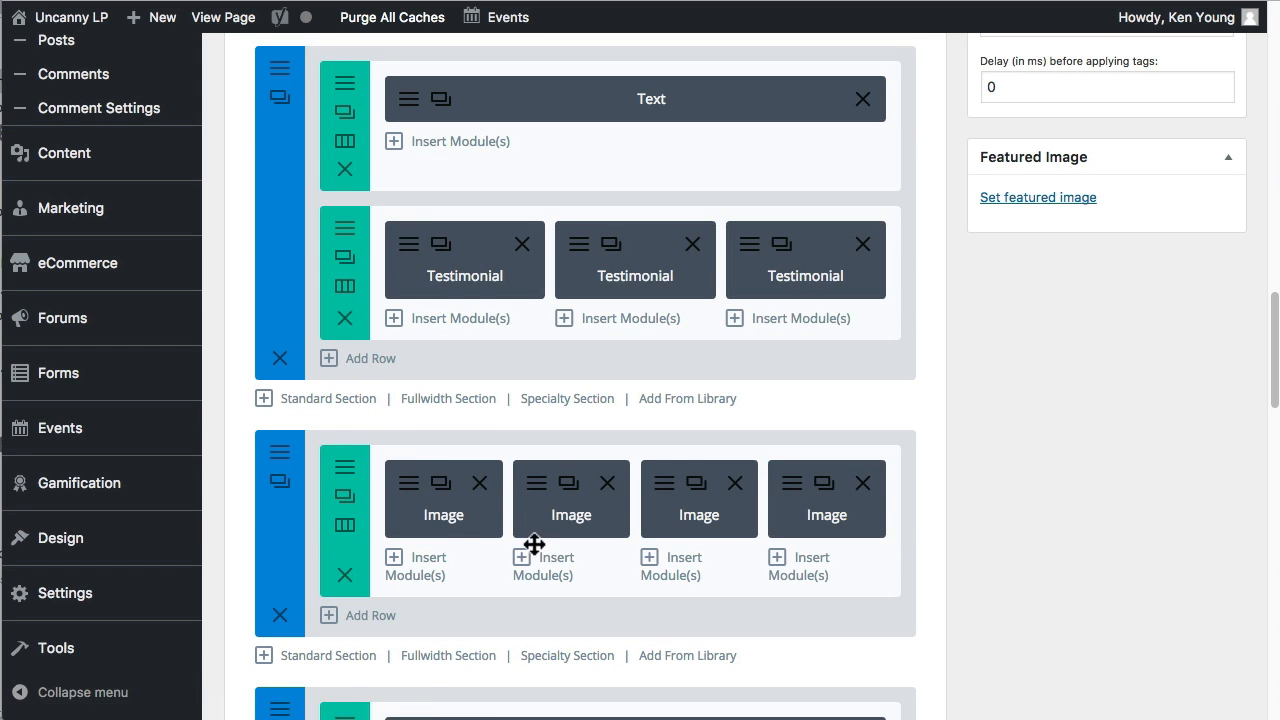
{"action": "left_click", "coordinate": [997, 1]}
{"action": "scroll", "coordinate": [833, 393], "scroll_direction": "down", "scroll_amount": 15}
{"action": "scroll", "coordinate": [838, 405], "scroll_direction": "down", "scroll_amount": 15}
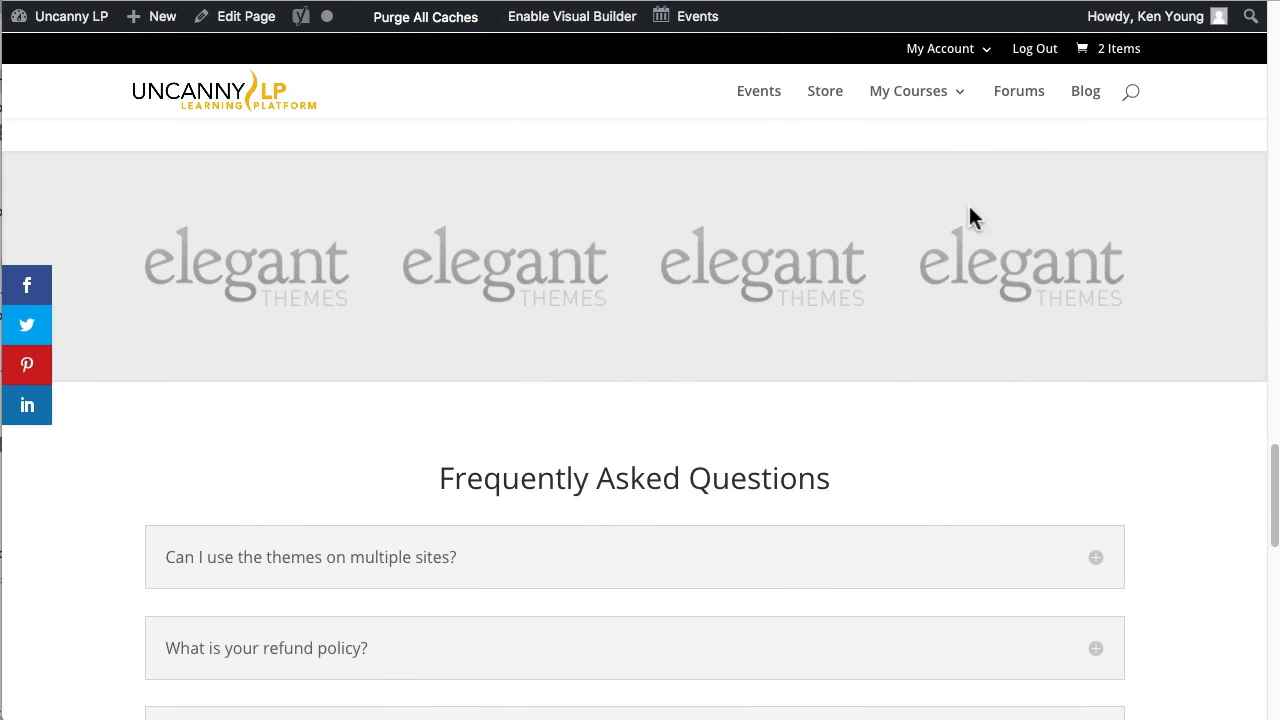
{"action": "left_click", "coordinate": [940, 1]}
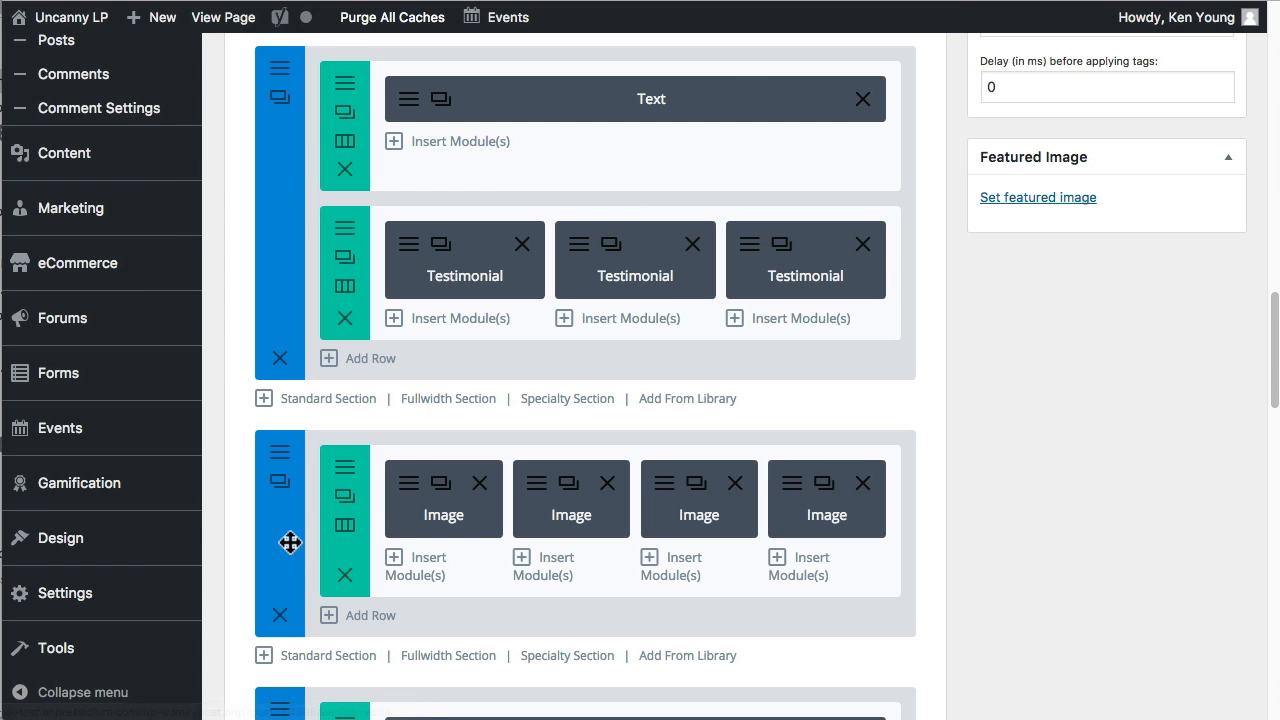
{"action": "left_click", "coordinate": [281, 616]}
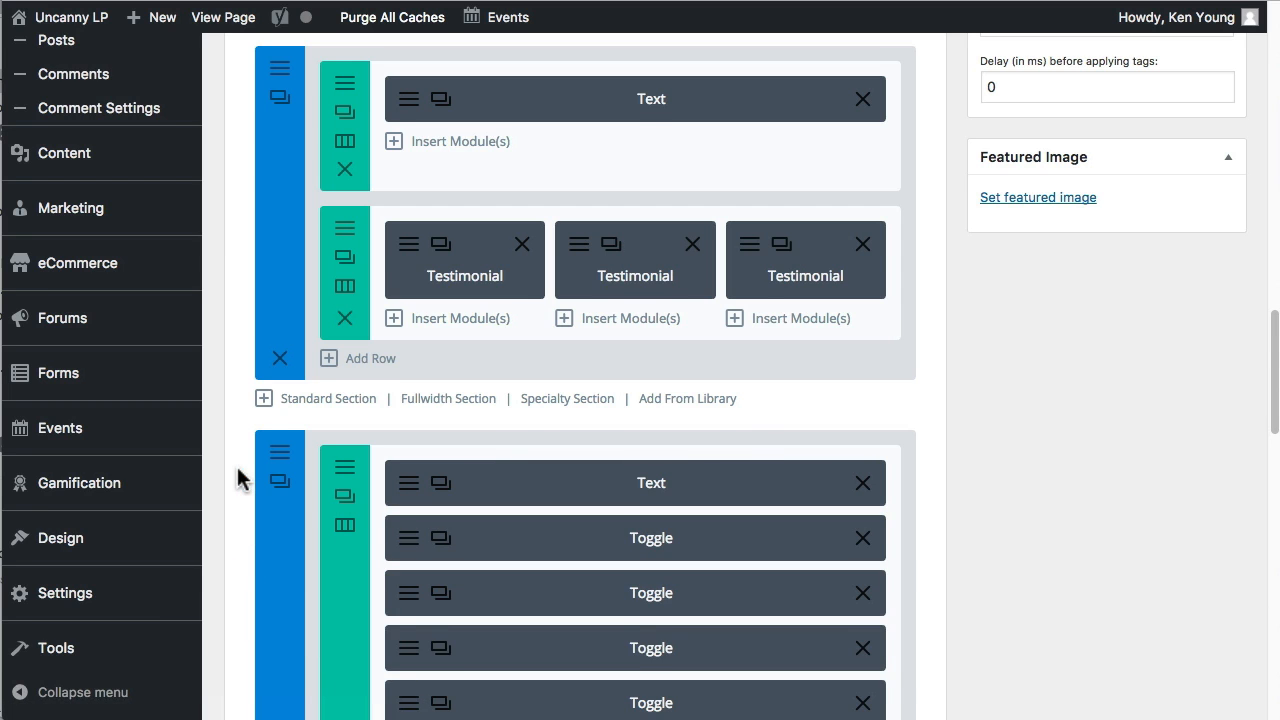
Compare the Toggle modules with the live page's Frequently Asked Questions and delete the section containing them.
{"action": "scroll", "coordinate": [247, 465], "scroll_direction": "down", "scroll_amount": 4}
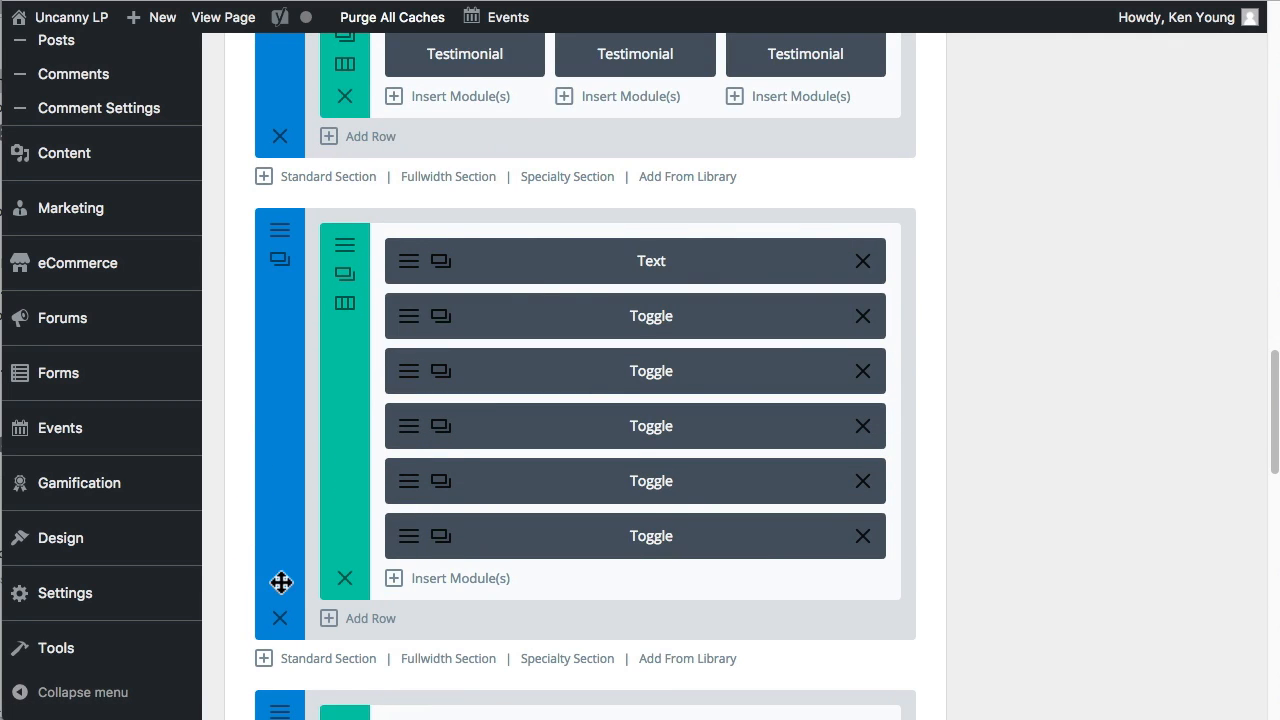
{"action": "left_click", "coordinate": [930, 1]}
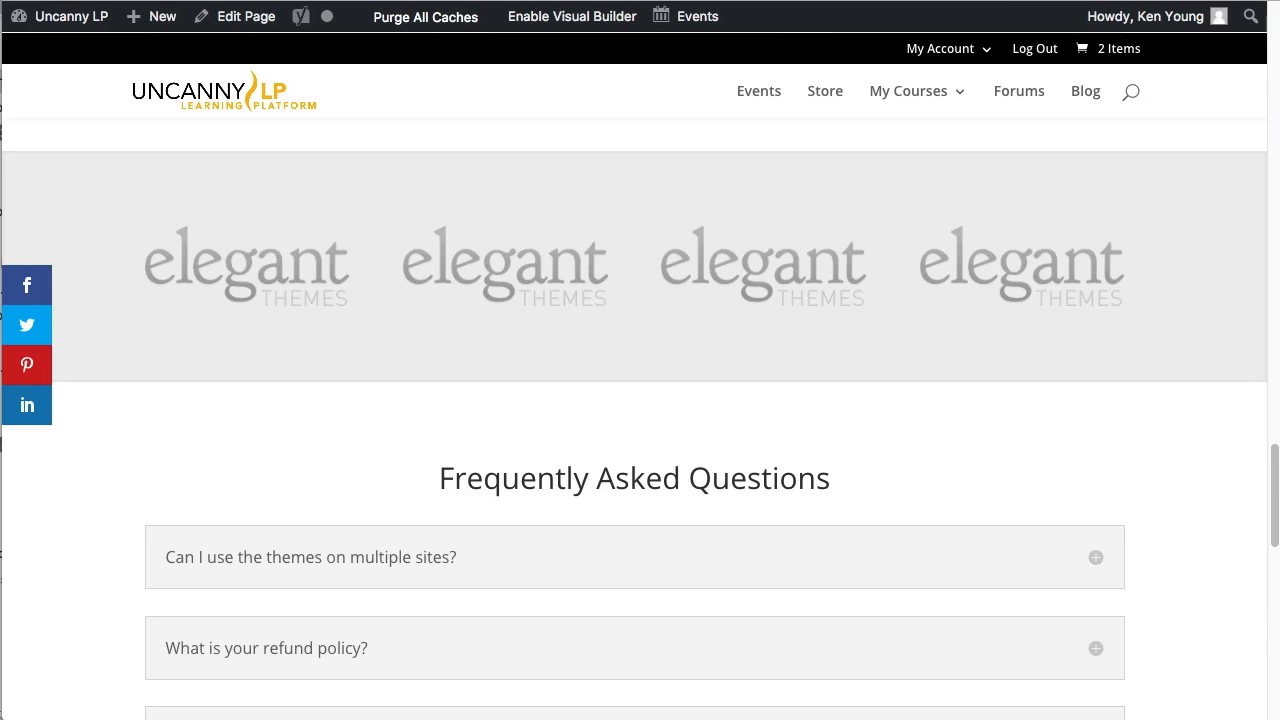
{"action": "scroll", "coordinate": [911, 484], "scroll_direction": "down", "scroll_amount": 3}
{"action": "left_click", "coordinate": [857, 4]}
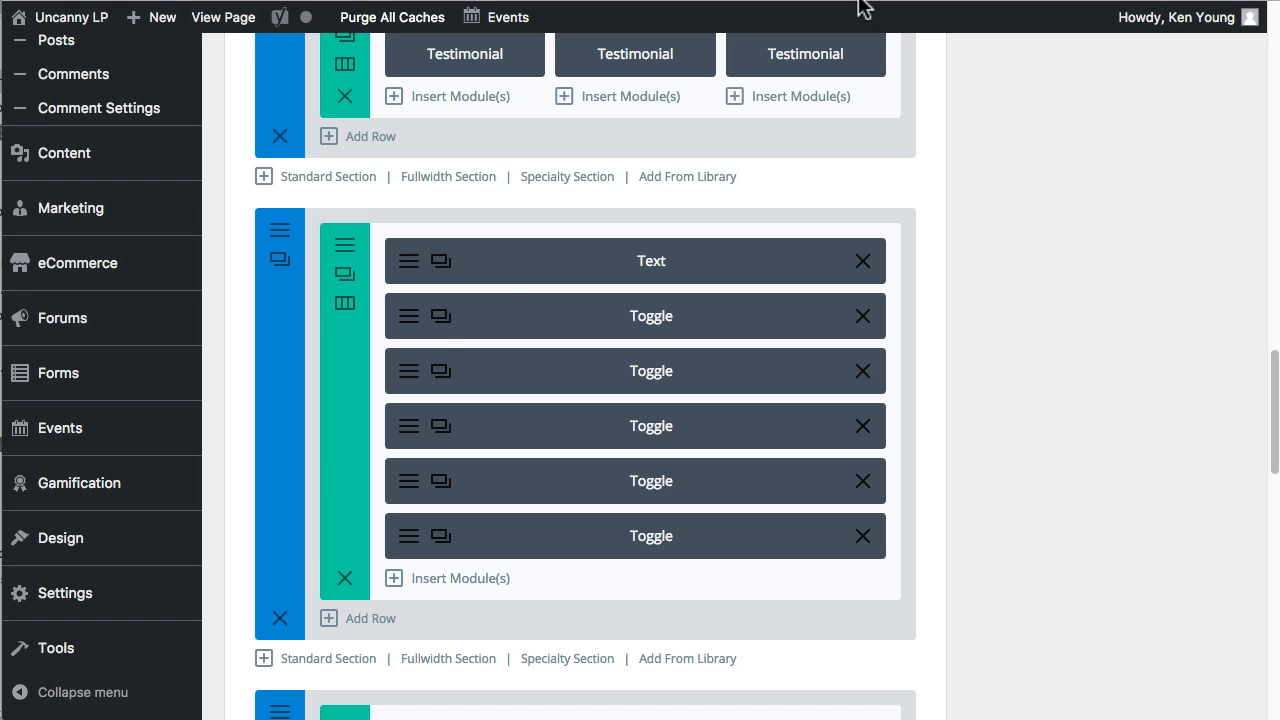
{"action": "left_click", "coordinate": [280, 620]}
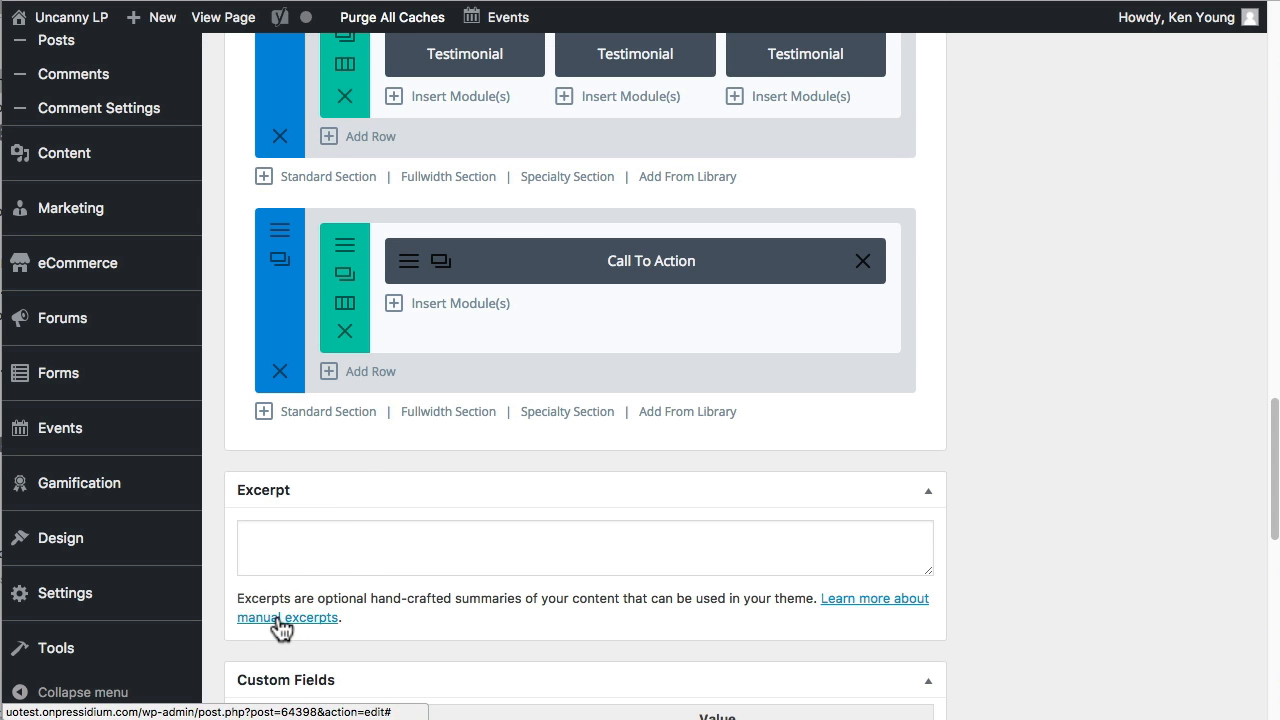
Set the Call To Action module's title to "Sign Up Now" and its button URL to "/register/".
{"action": "left_click", "coordinate": [409, 264]}
{"action": "left_click_drag", "start_coordinate": [517, 259], "coordinate": [389, 234]}
{"action": "type", "text": "Sign Up Now"}
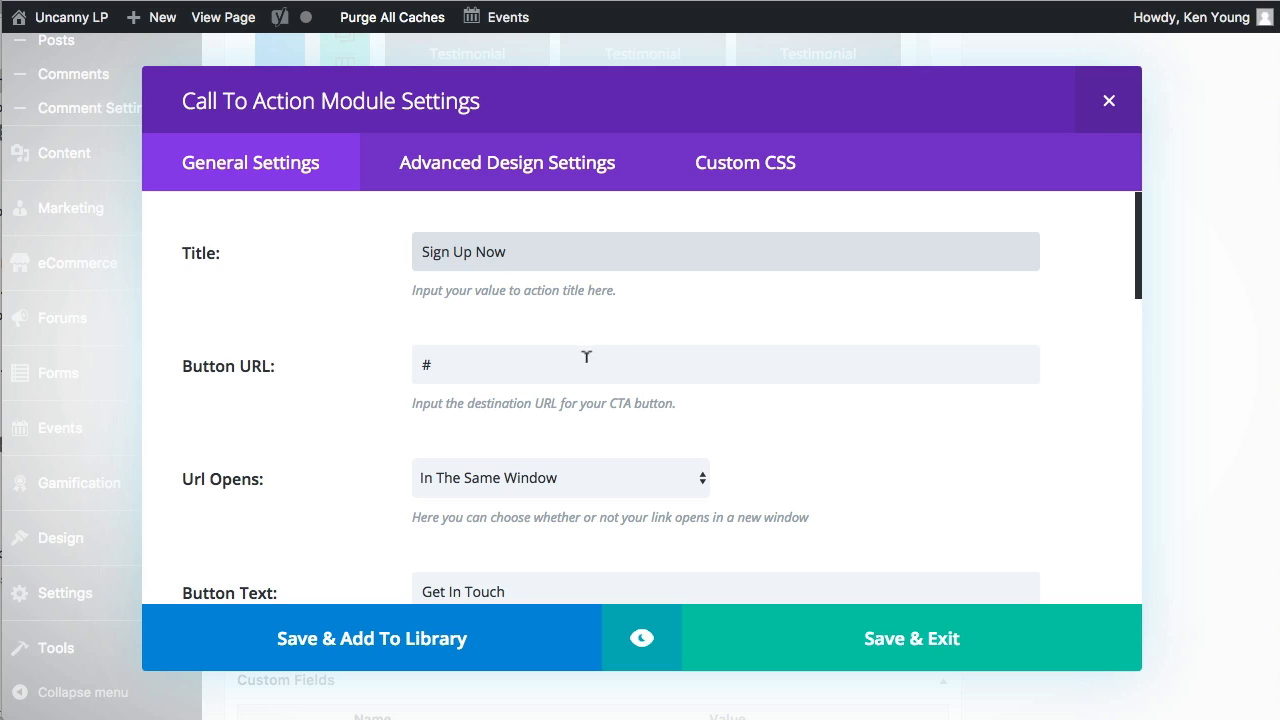
{"action": "left_click", "coordinate": [462, 356]}
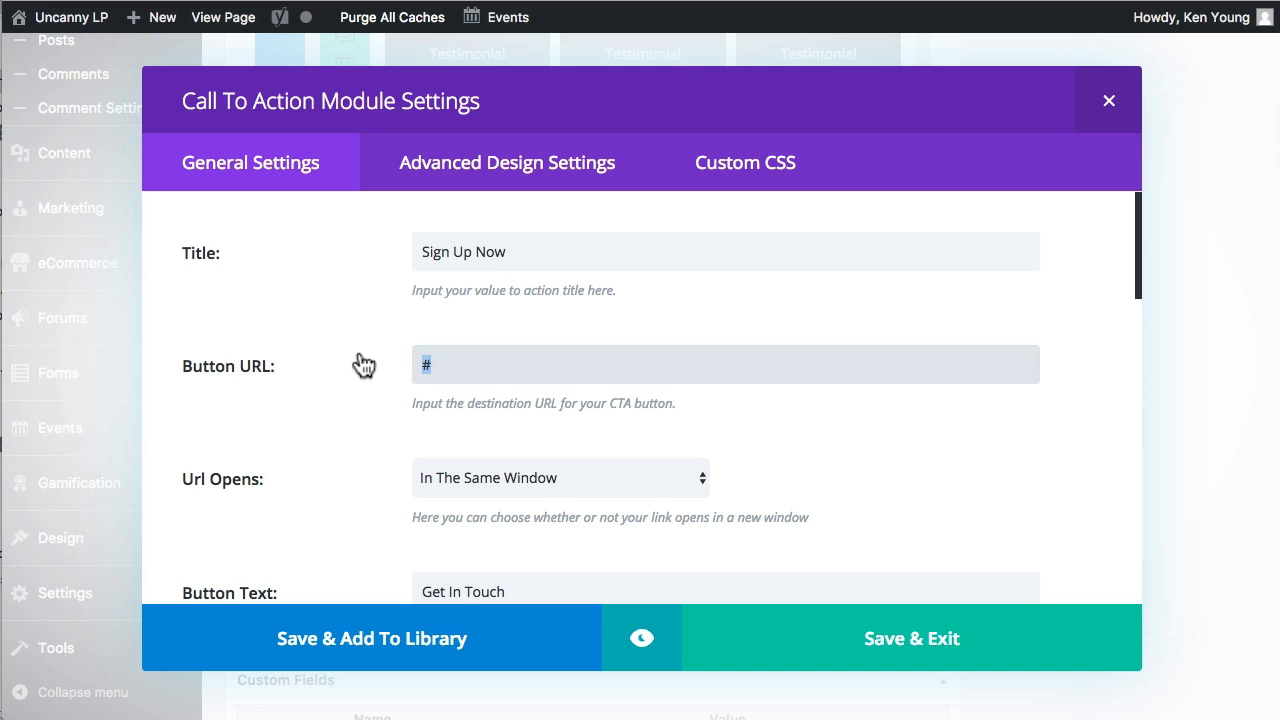
{"action": "key", "text": "BackSpace"}
{"action": "type", "text": "/register/"}
Replace the Call To Action button's "Get In Touch" text with text beginning "Re".
{"action": "scroll", "coordinate": [303, 415], "scroll_direction": "down", "scroll_amount": 3}
{"action": "triple_click", "coordinate": [449, 420]}
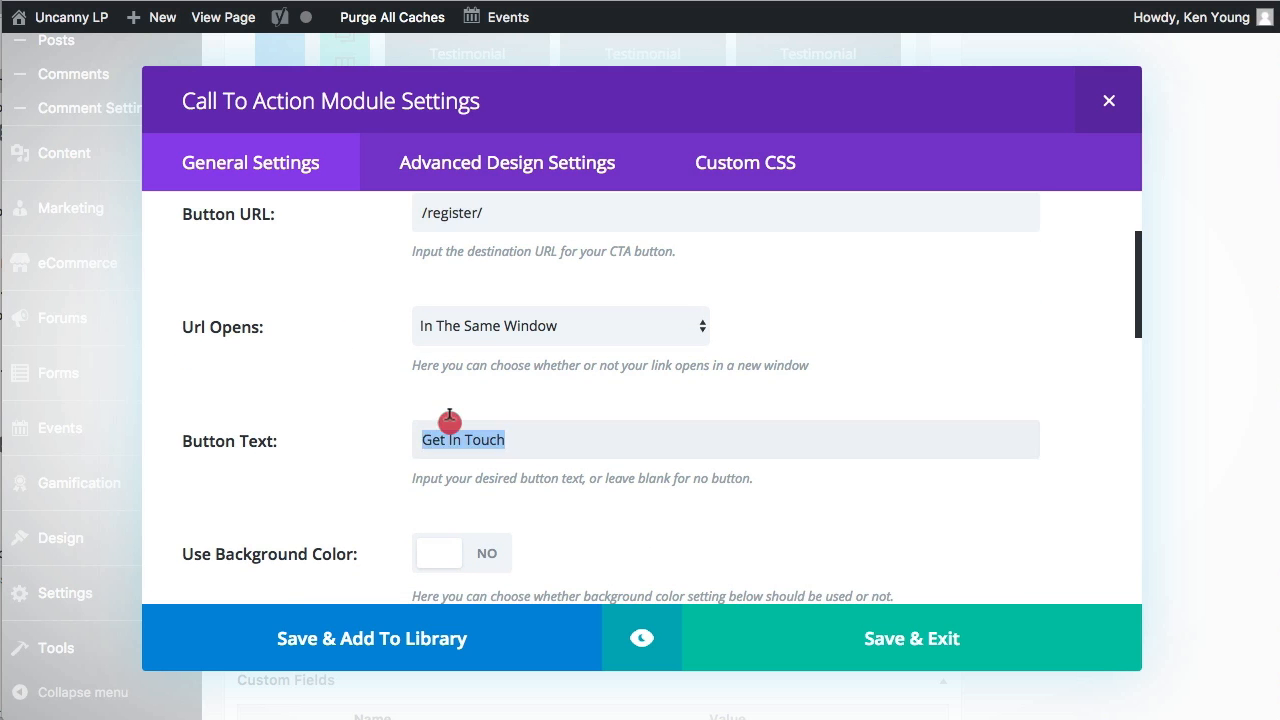
{"action": "scroll", "coordinate": [418, 424], "scroll_direction": "down", "scroll_amount": 2}
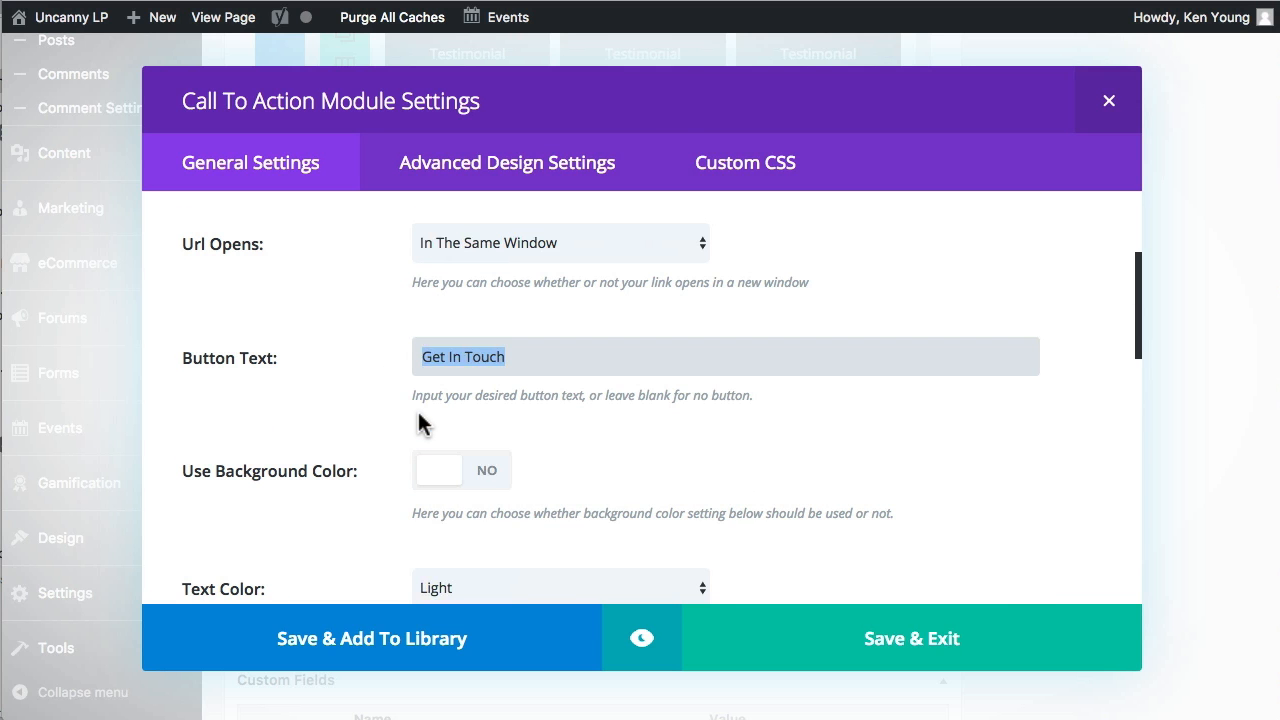
{"action": "type", "text": "Register"}
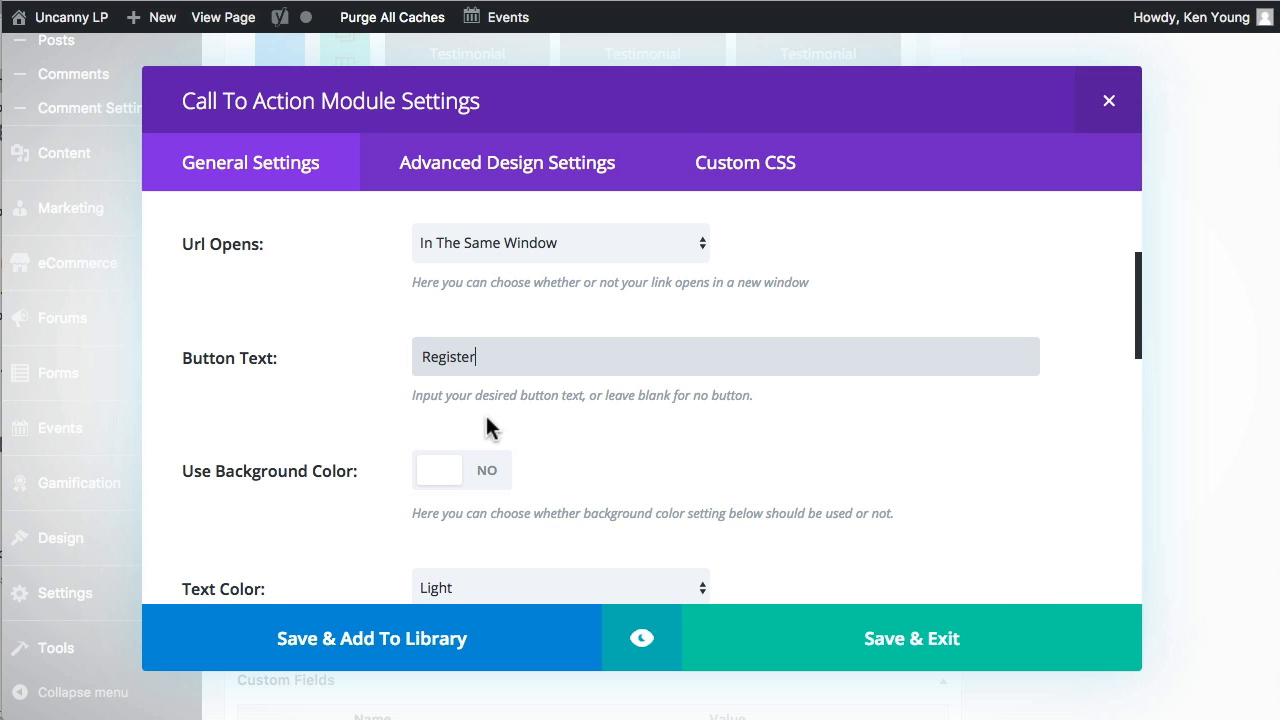
Replace the Call To Action content with "Why not create an account today?" and save the module.
{"action": "scroll", "coordinate": [487, 427], "scroll_direction": "down", "scroll_amount": 10}
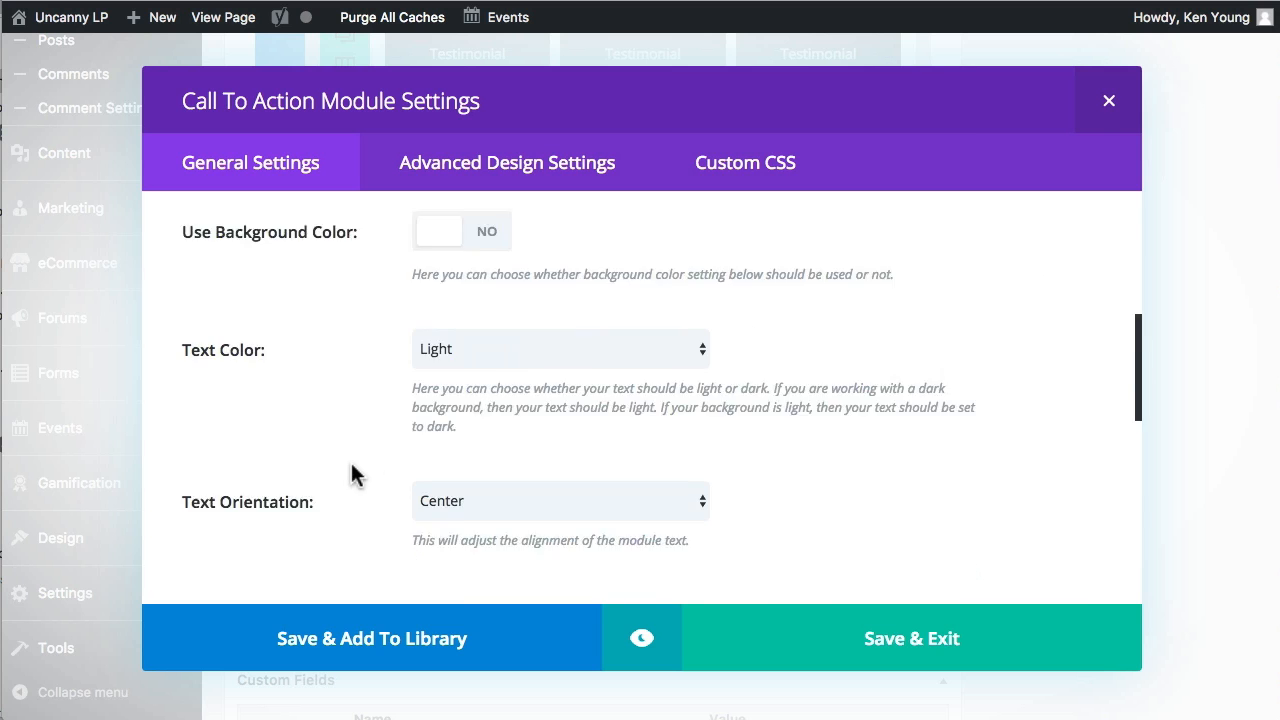
{"action": "key", "text": "ctrl+a"}
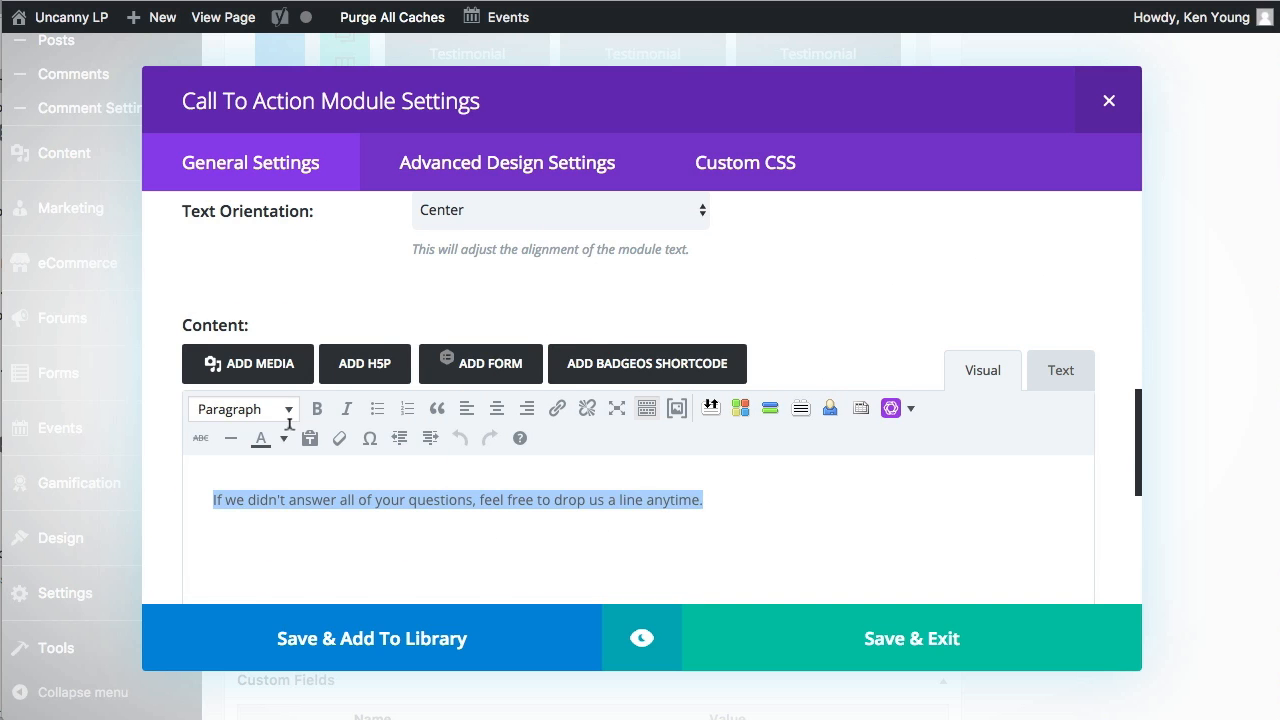
{"action": "type", "text": "Why not create an account today?"}
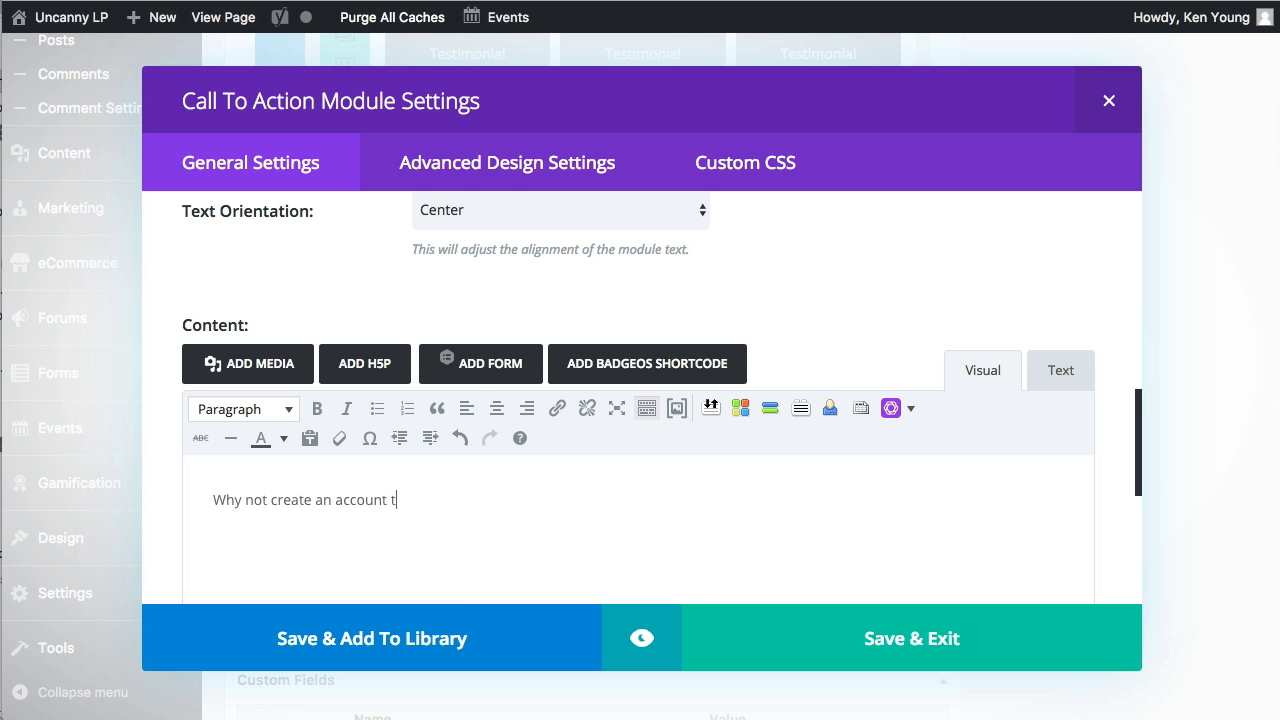
{"action": "left_click", "coordinate": [864, 642]}
Update the page and reload its live view to review the result.
{"action": "scroll", "coordinate": [723, 460], "scroll_direction": "up", "scroll_amount": 1}
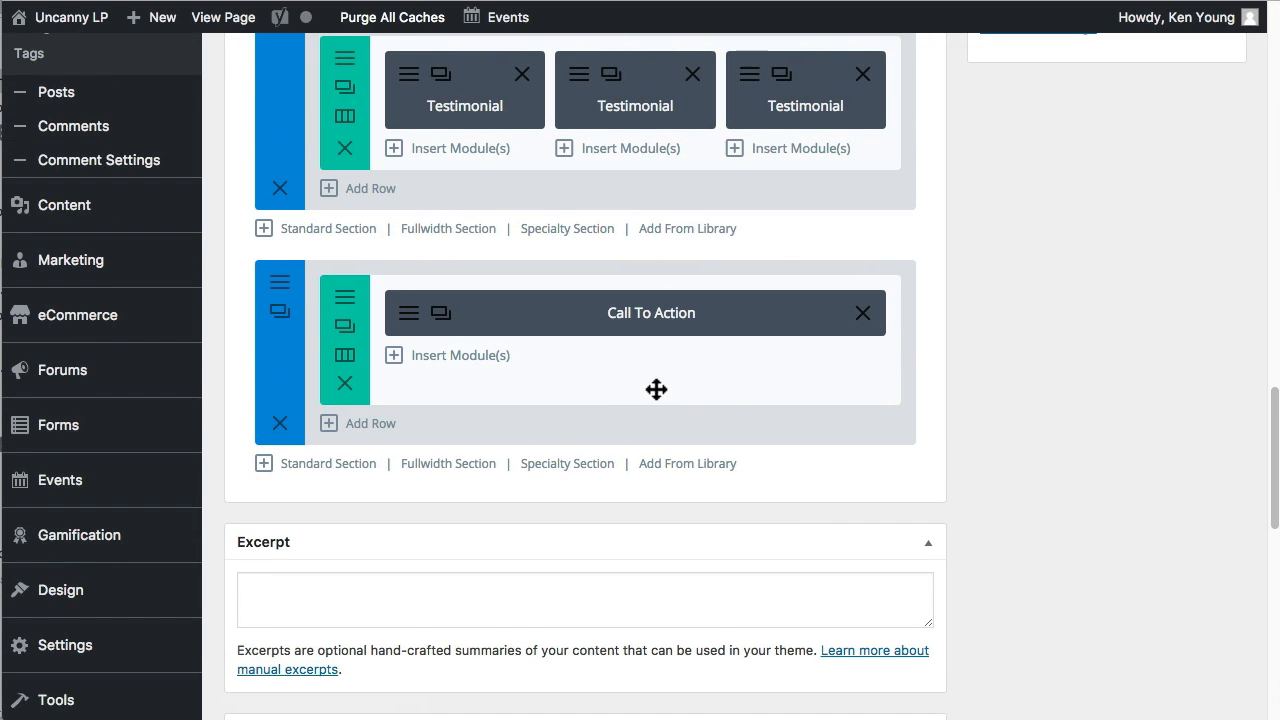
{"action": "scroll", "coordinate": [660, 391], "scroll_direction": "up", "scroll_amount": 10}
{"action": "scroll", "coordinate": [958, 313], "scroll_direction": "up", "scroll_amount": 4}
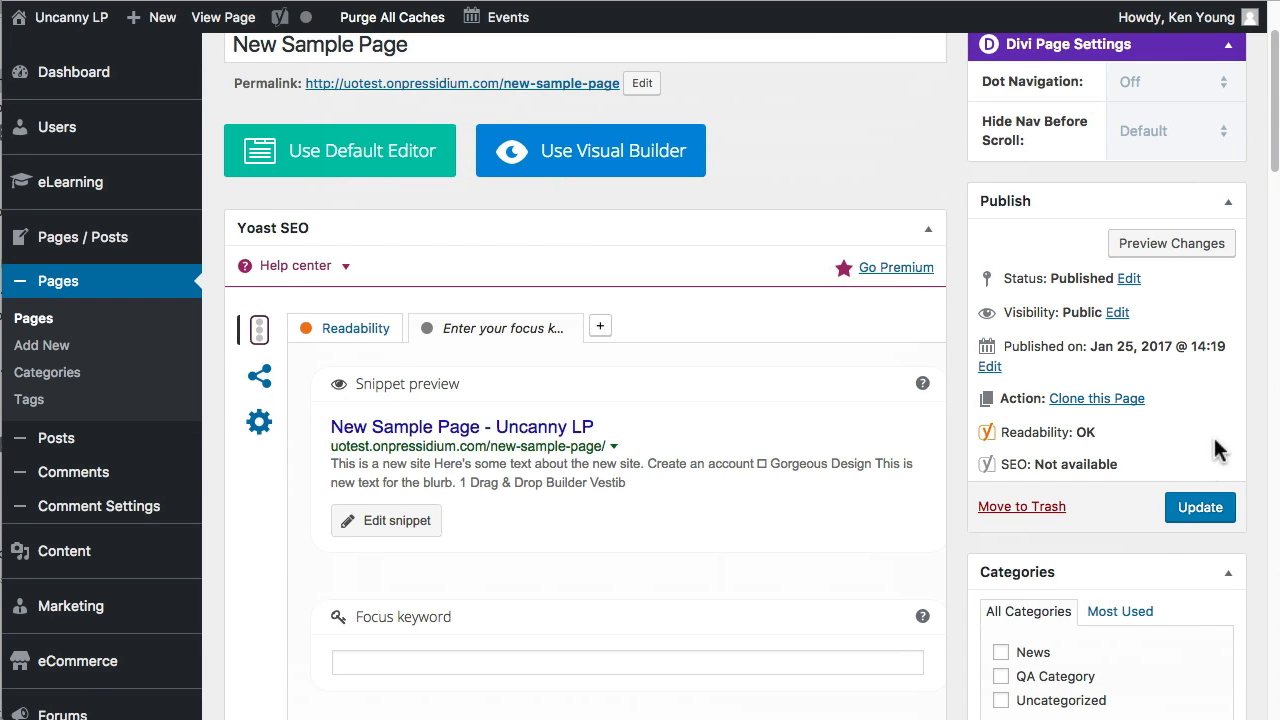
{"action": "left_click", "coordinate": [1197, 507]}
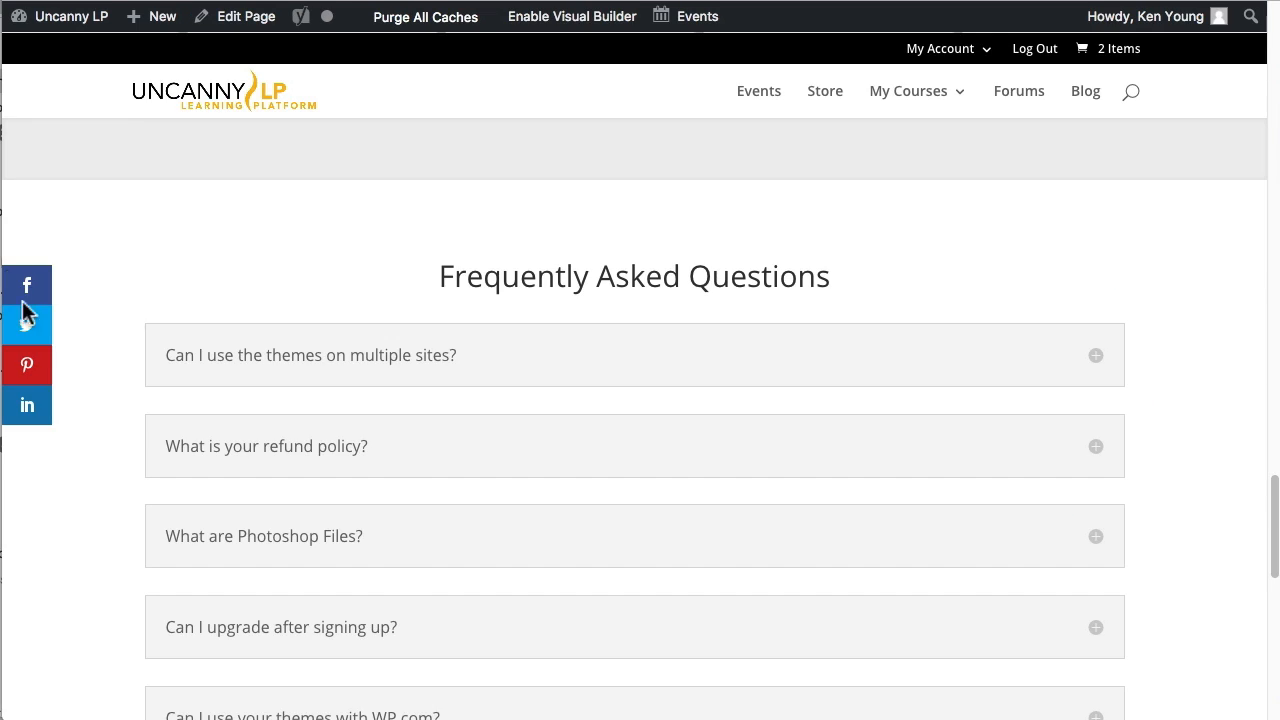
{"action": "left_click", "coordinate": [80, 12]}
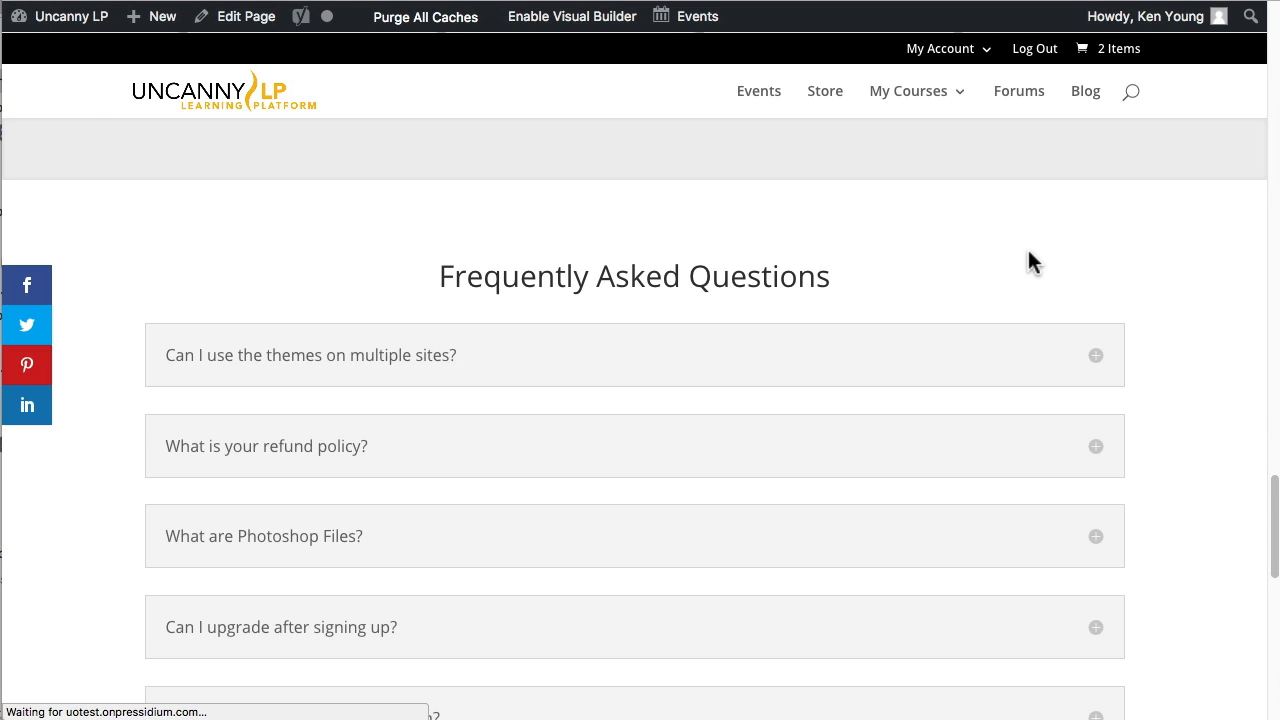
{"action": "scroll", "coordinate": [929, 289], "scroll_direction": "up", "scroll_amount": 15}
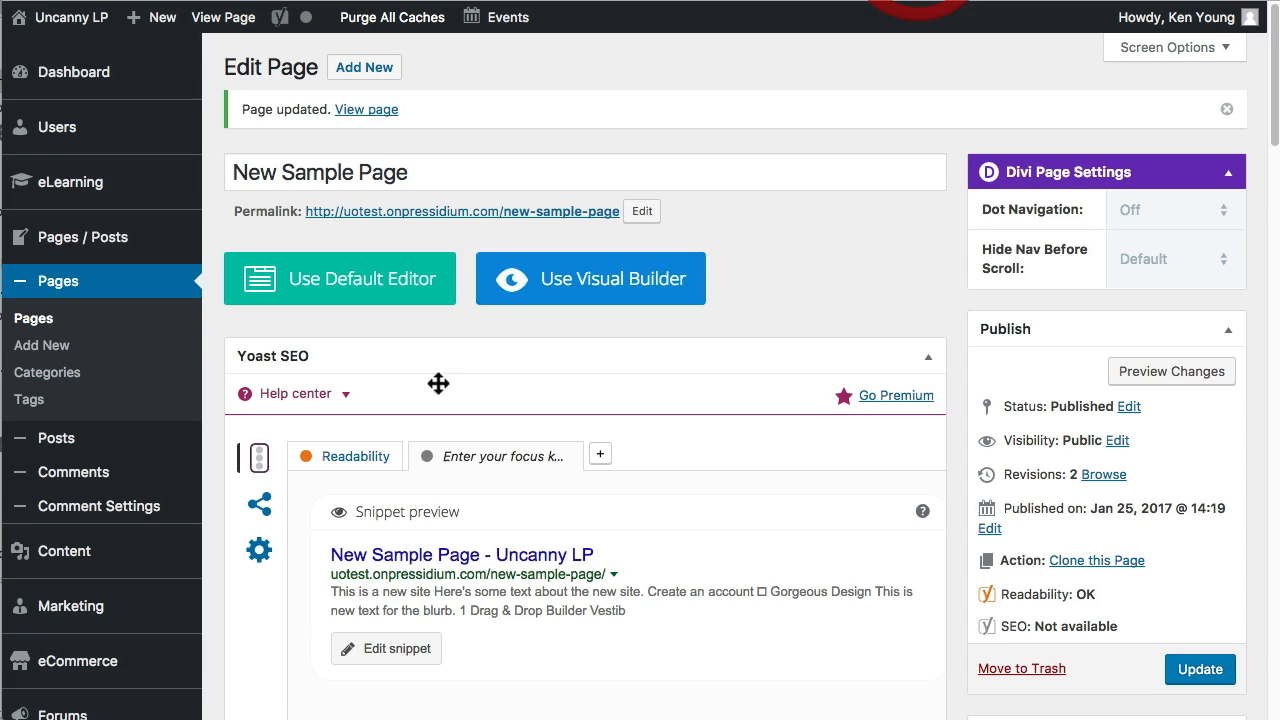
{"action": "scroll", "coordinate": [434, 380], "scroll_direction": "down", "scroll_amount": 10}
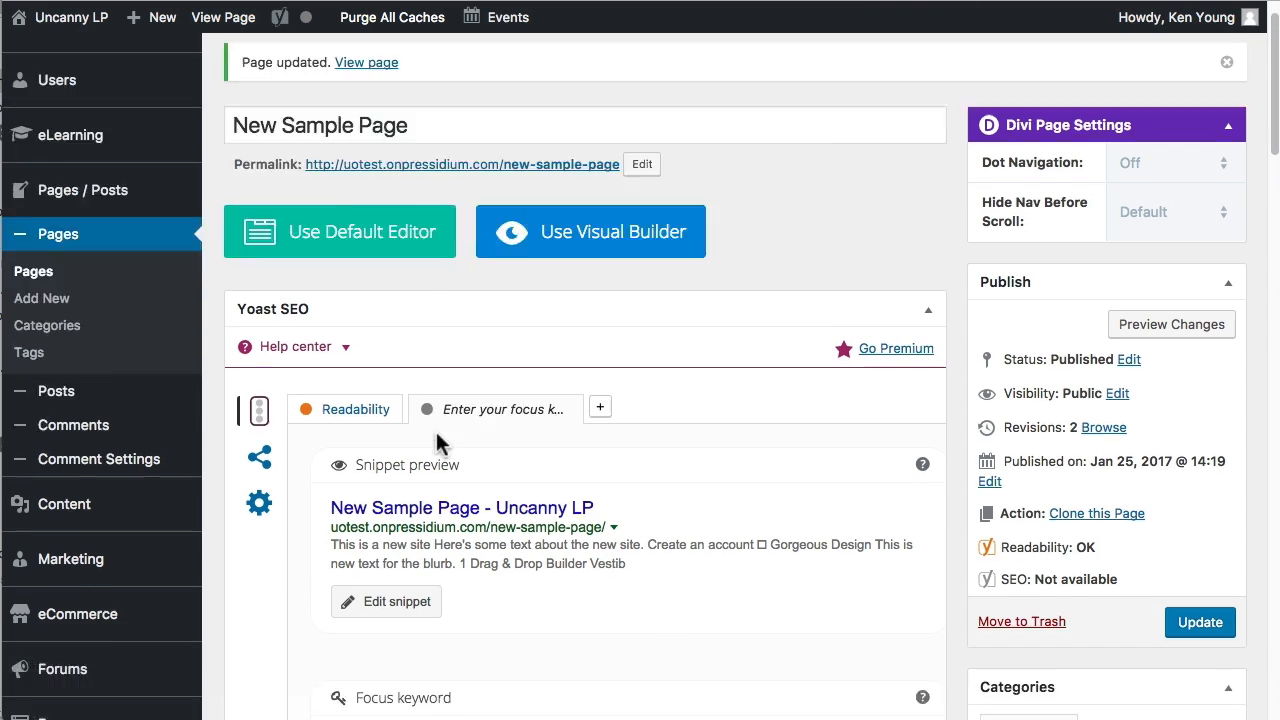
{"action": "left_click", "coordinate": [281, 474]}
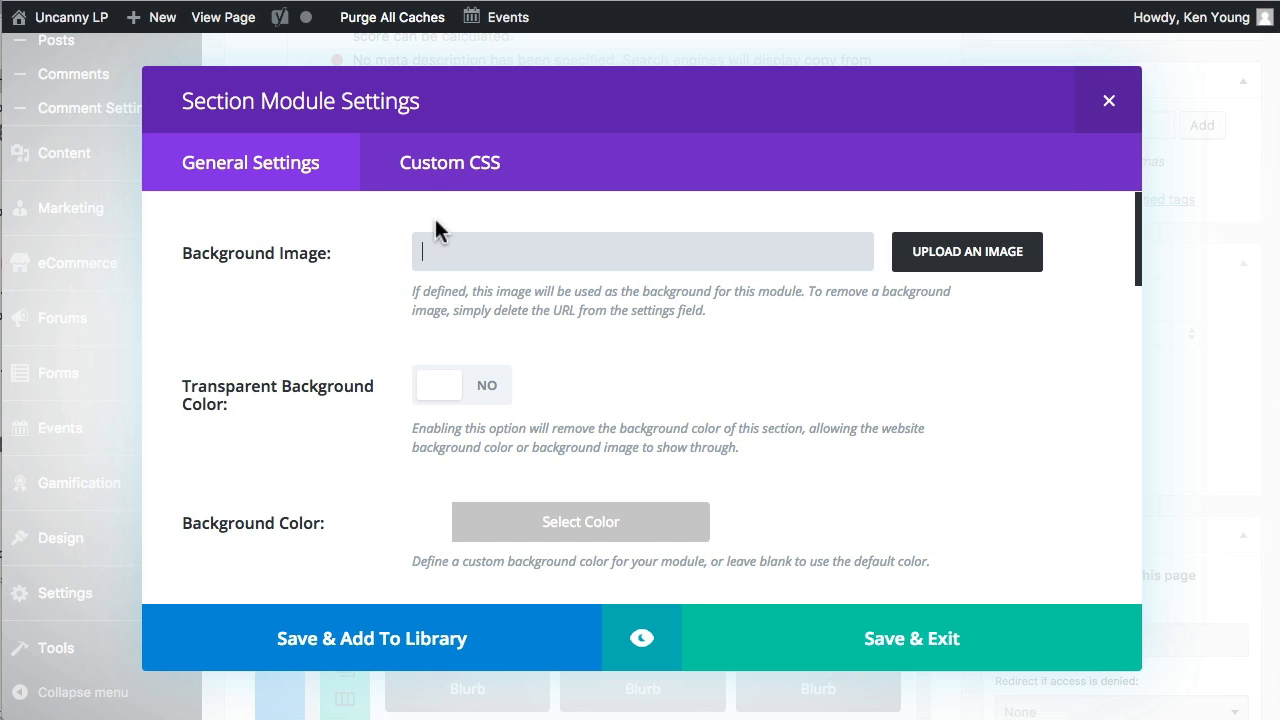
{"action": "scroll", "coordinate": [362, 308], "scroll_direction": "down", "scroll_amount": 2}
{"action": "scroll", "coordinate": [365, 325], "scroll_direction": "up", "scroll_amount": 1}
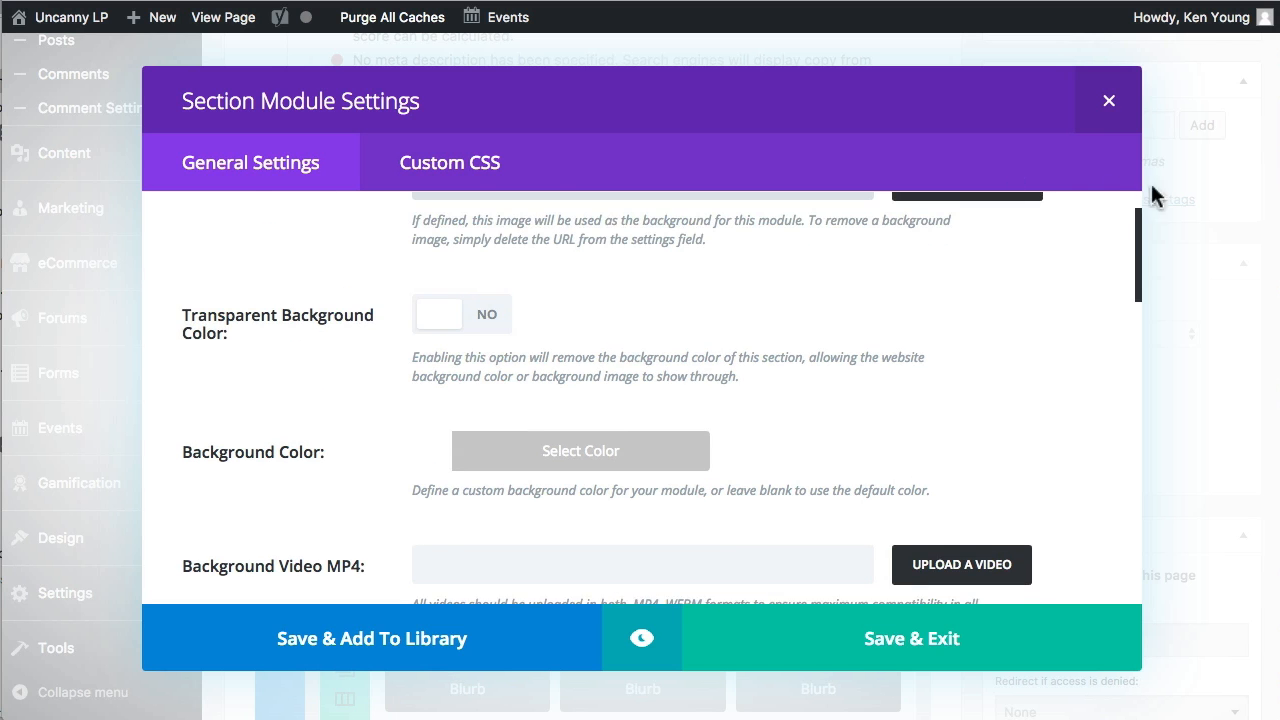
{"action": "left_click", "coordinate": [1110, 104]}
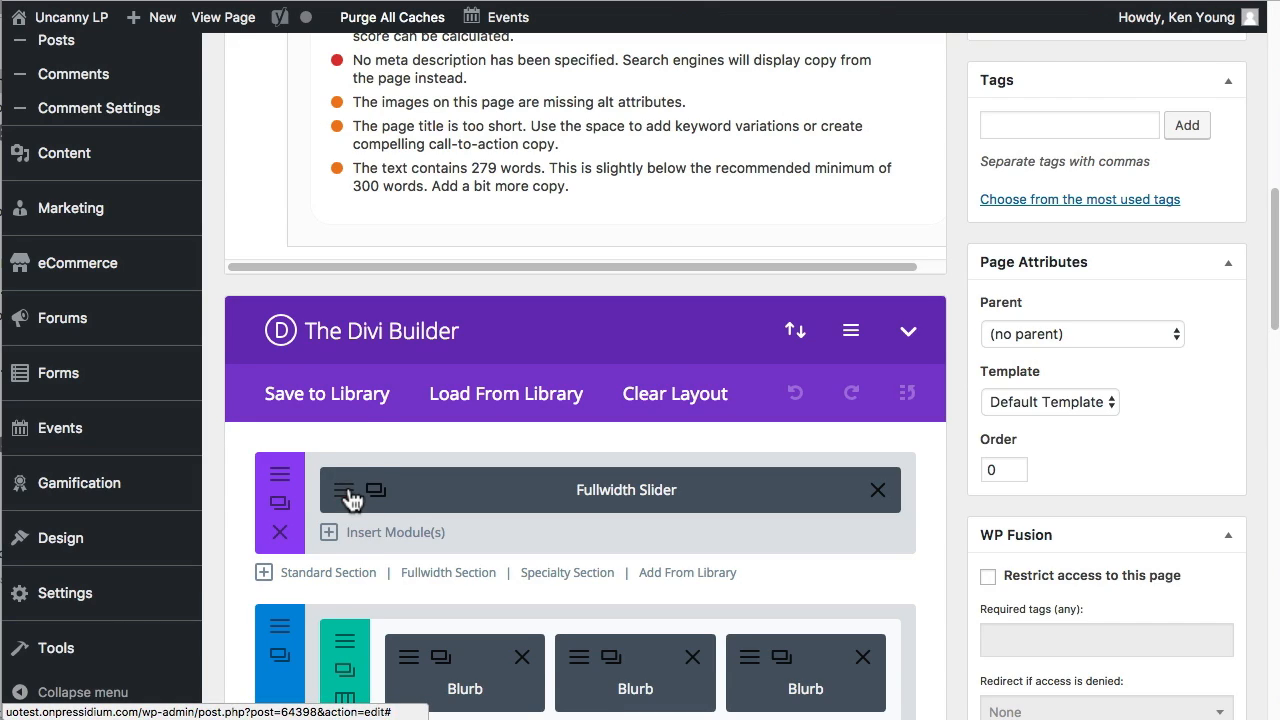
Set the background color of the Fullwidth Slider's "This is a new site" slide to blue (#31acd8) and save the slide and module.
{"action": "left_click", "coordinate": [345, 493]}
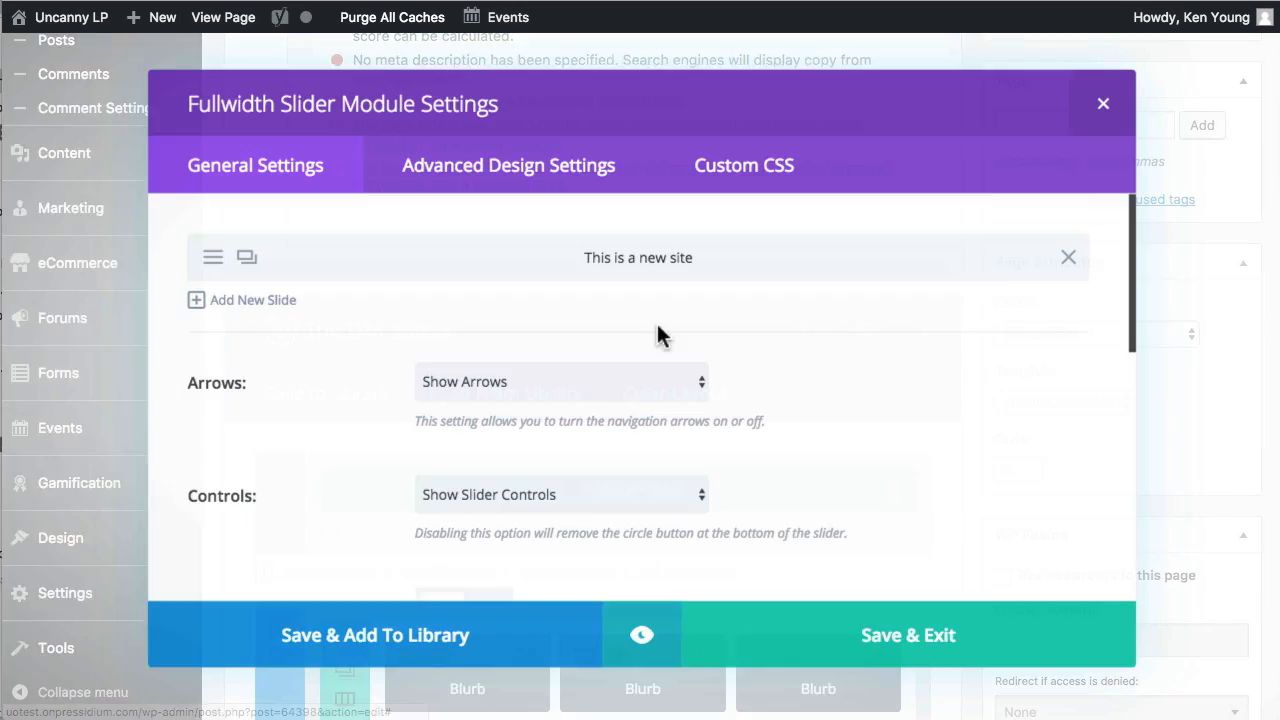
{"action": "scroll", "coordinate": [910, 395], "scroll_direction": "down", "scroll_amount": 10}
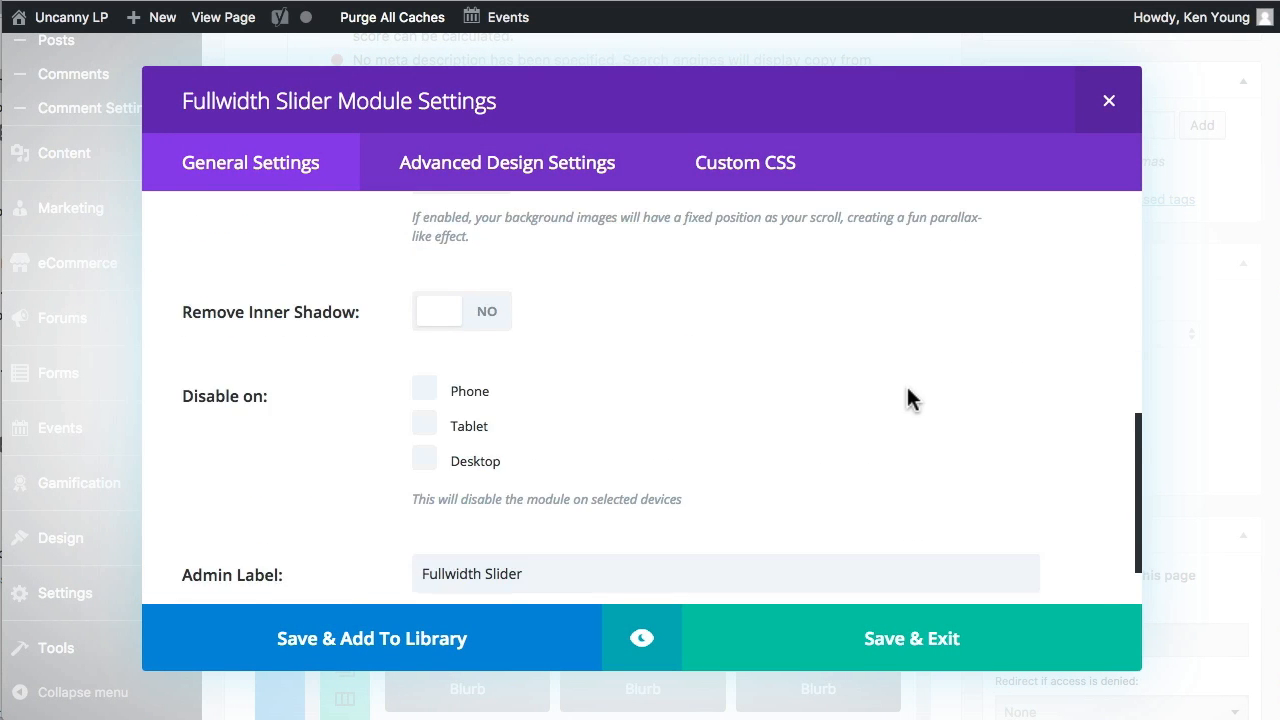
{"action": "scroll", "coordinate": [904, 385], "scroll_direction": "up", "scroll_amount": 10}
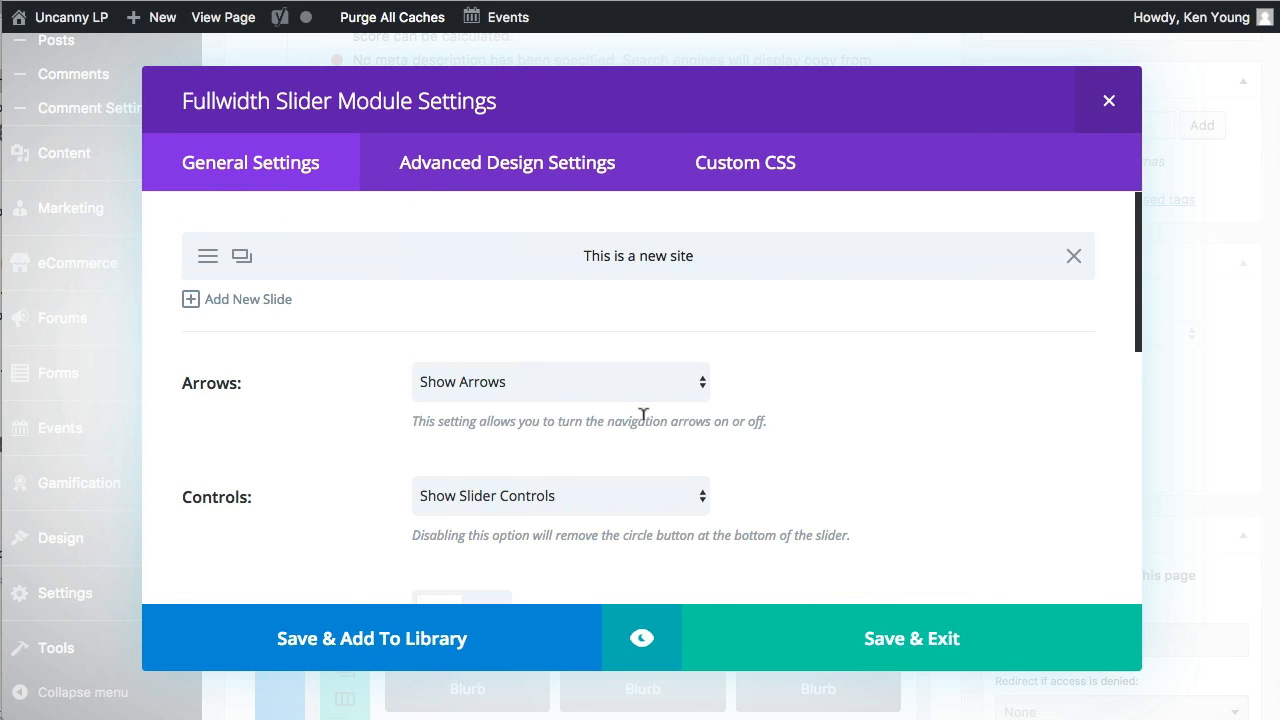
{"action": "left_click", "coordinate": [210, 262]}
{"action": "scroll", "coordinate": [831, 417], "scroll_direction": "down", "scroll_amount": 8}
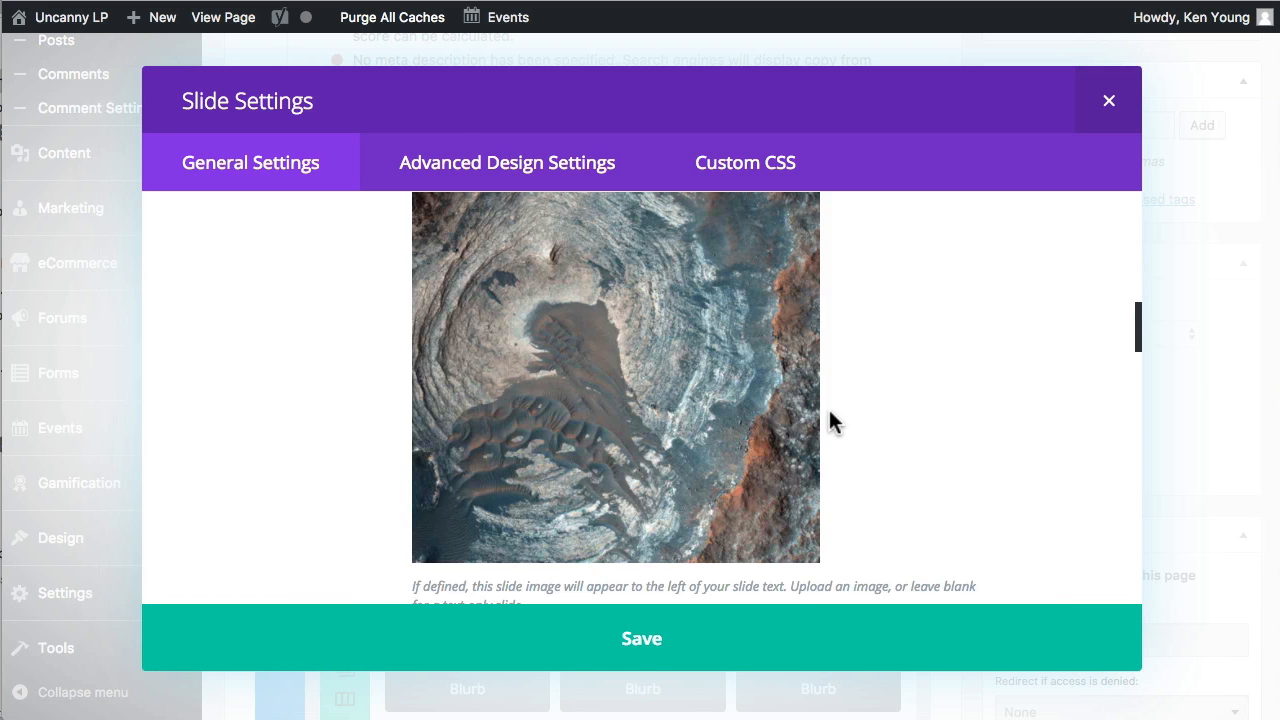
{"action": "scroll", "coordinate": [835, 412], "scroll_direction": "up", "scroll_amount": 5}
{"action": "left_click", "coordinate": [429, 470]}
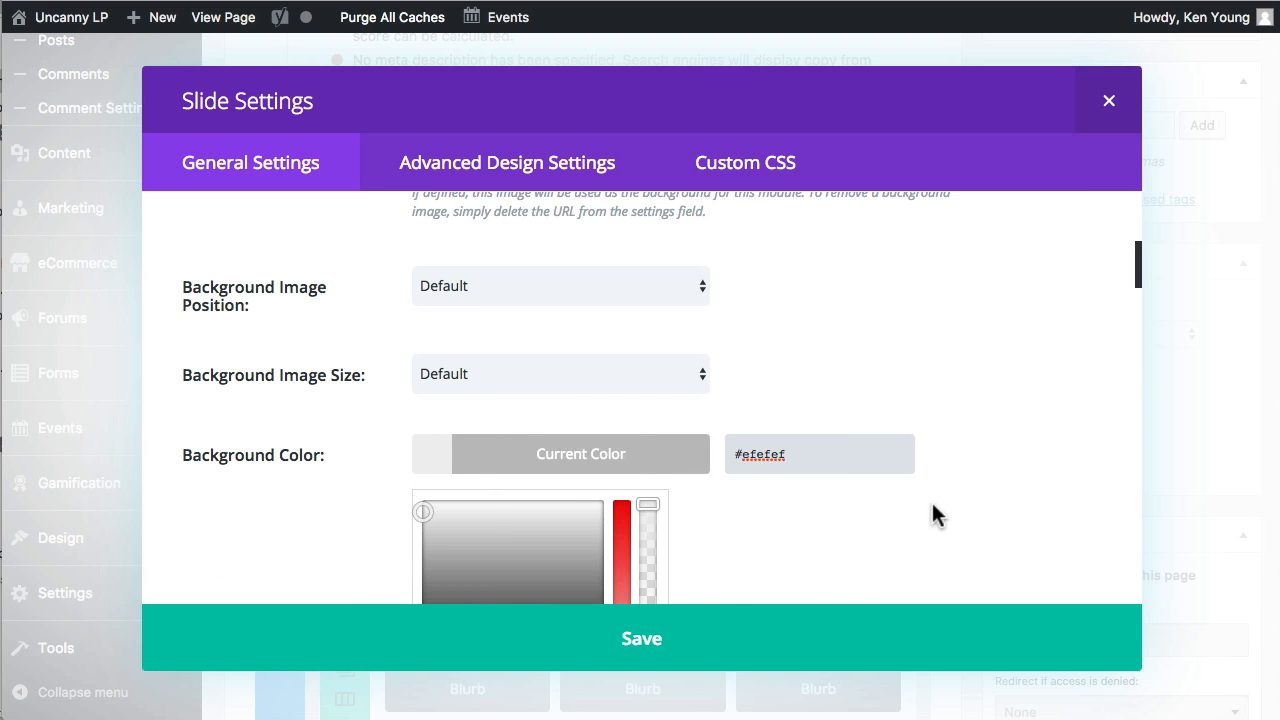
{"action": "scroll", "coordinate": [900, 516], "scroll_direction": "down", "scroll_amount": 3}
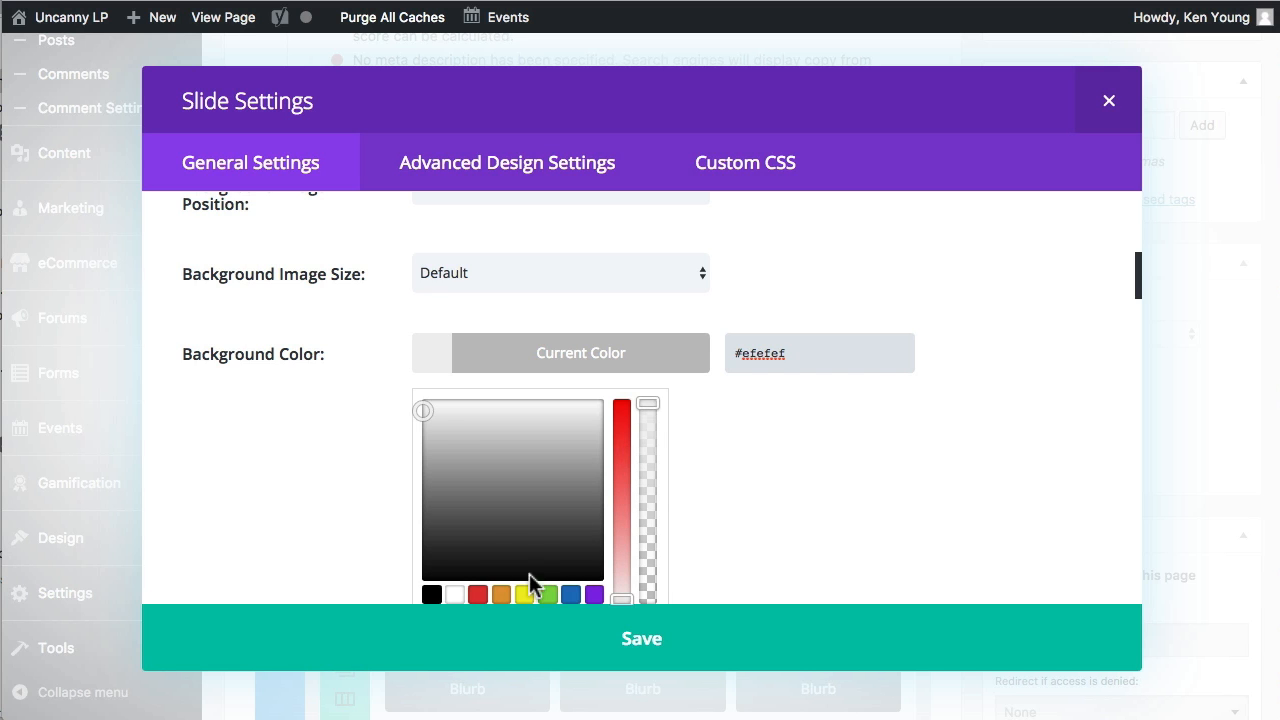
{"action": "left_click", "coordinate": [501, 594]}
{"action": "left_click_drag", "start_coordinate": [551, 486], "coordinate": [521, 427]}
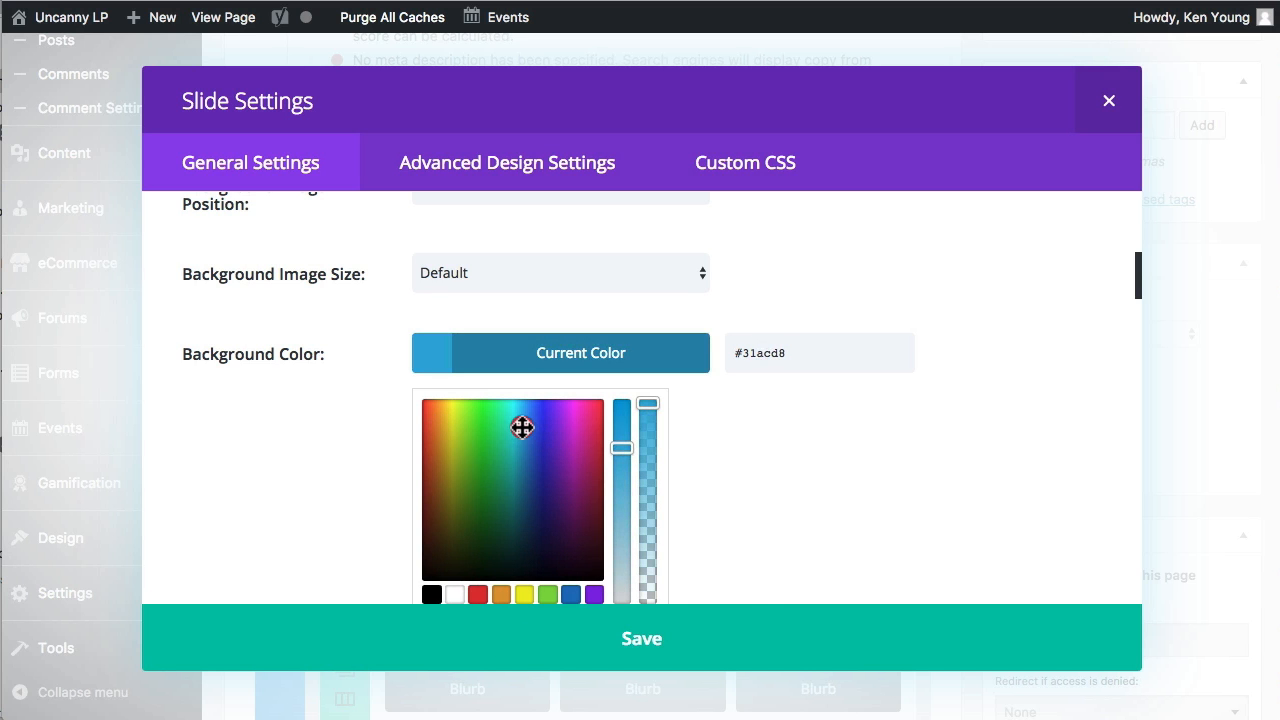
{"action": "left_click", "coordinate": [704, 652]}
{"action": "left_click", "coordinate": [914, 655]}
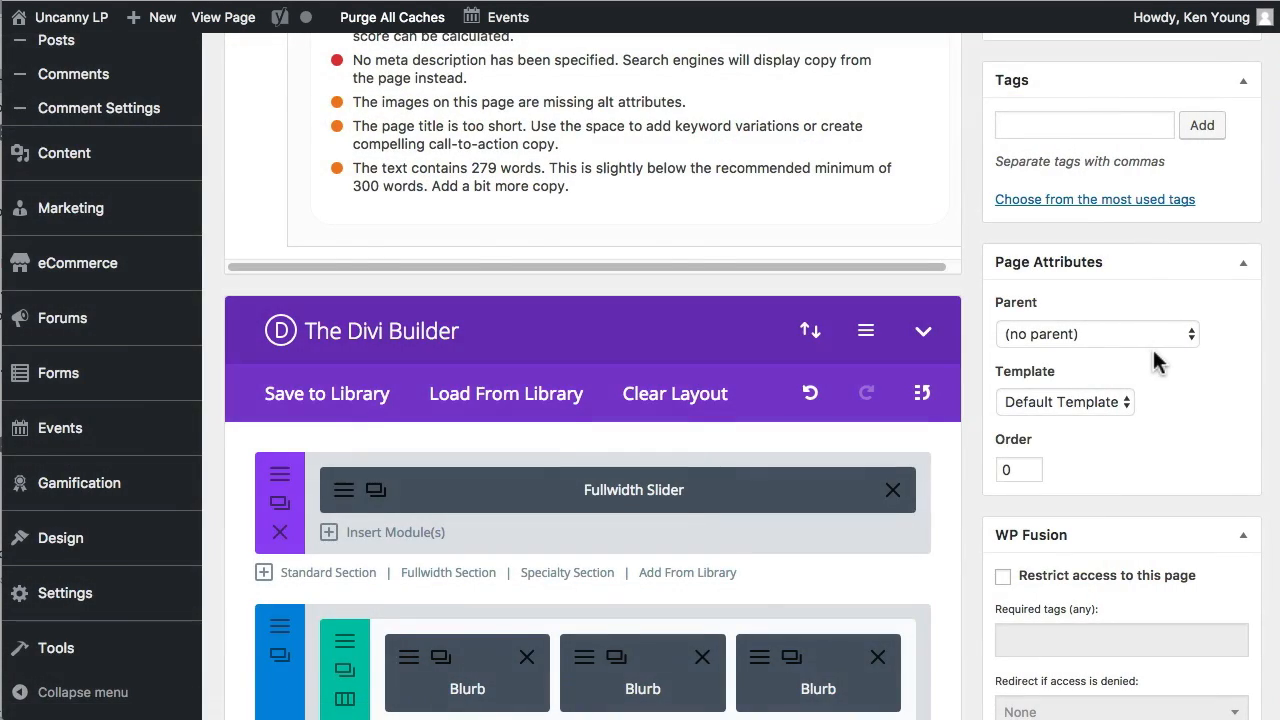
Update the page and reload its live view to apply the new slider background.
{"action": "scroll", "coordinate": [1155, 362], "scroll_direction": "up", "scroll_amount": 10}
{"action": "left_click", "coordinate": [1190, 668]}
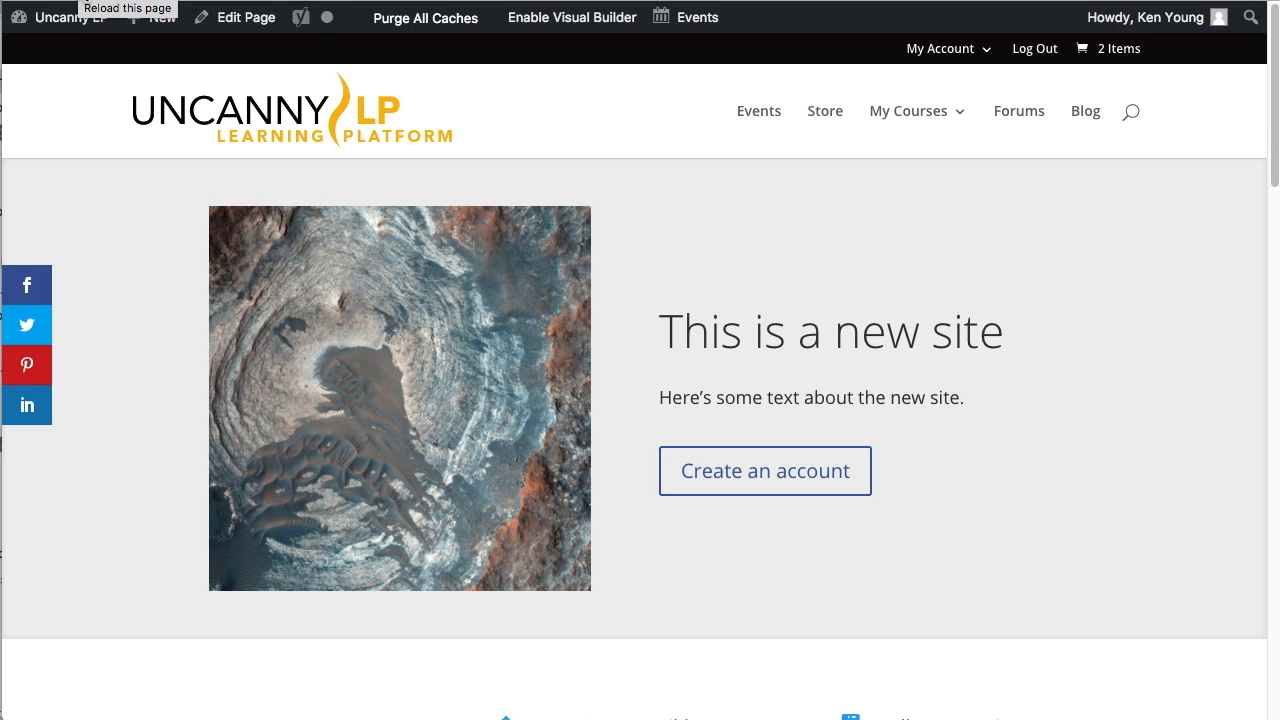
{"action": "left_click", "coordinate": [78, 2]}
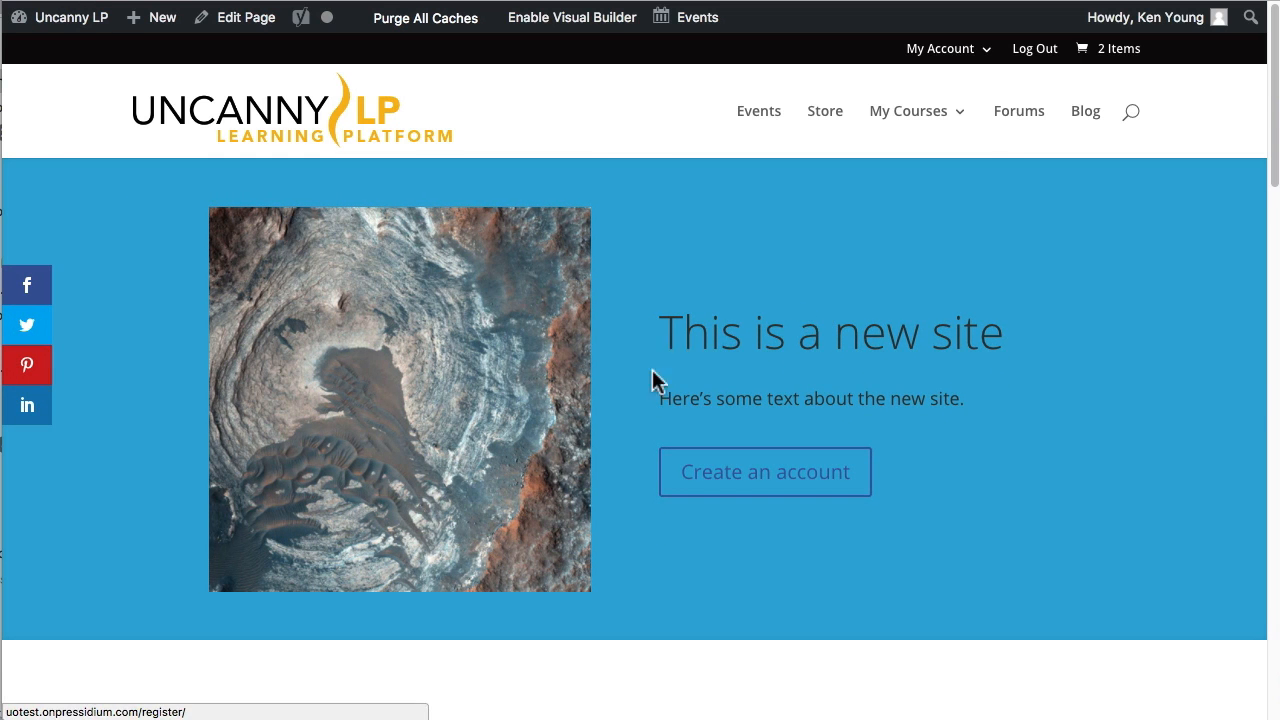
Review the live page from the slider through the blurbs and testimonials down to the Sign Up Now section.
{"action": "scroll", "coordinate": [634, 425], "scroll_direction": "down", "scroll_amount": 5}
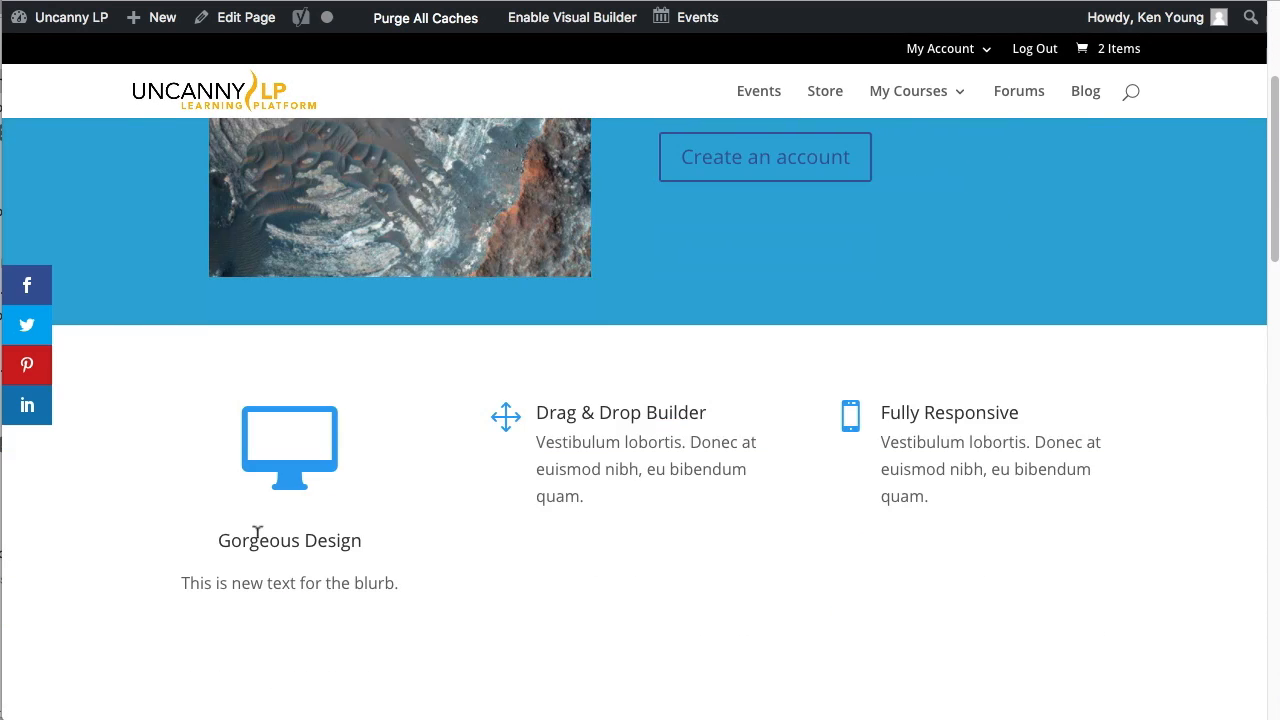
{"action": "scroll", "coordinate": [344, 518], "scroll_direction": "down", "scroll_amount": 1}
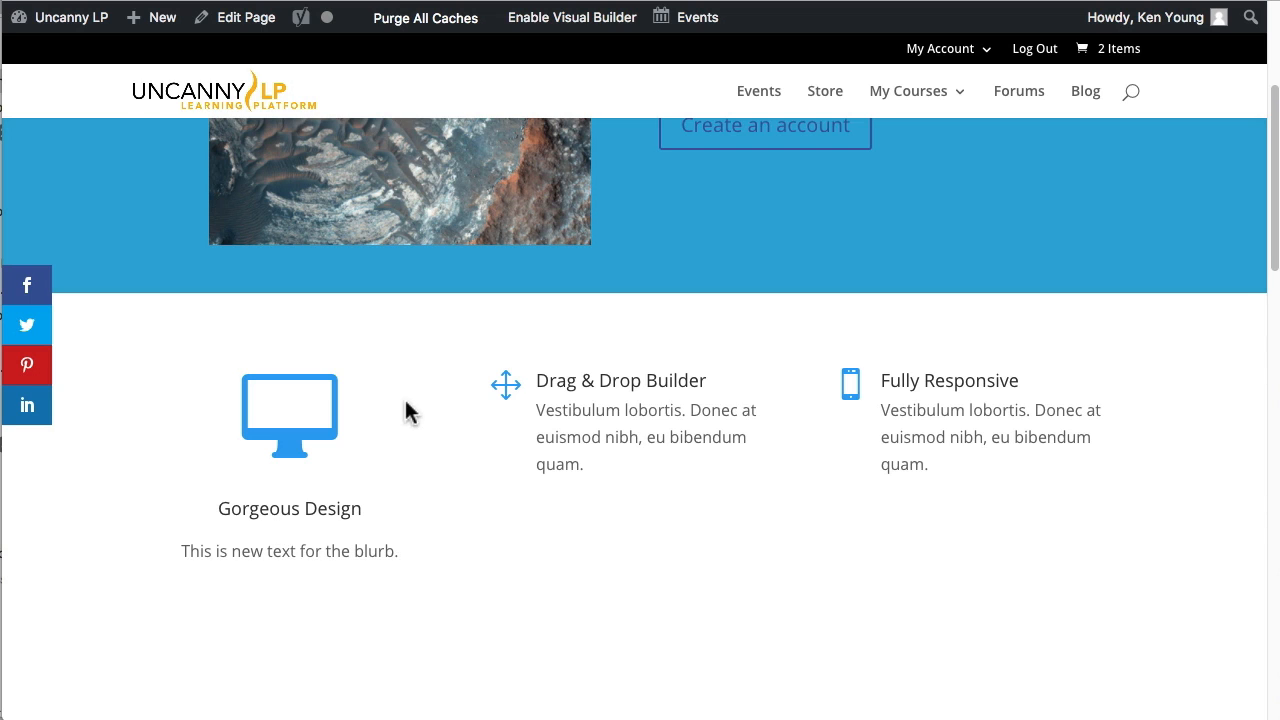
{"action": "scroll", "coordinate": [724, 431], "scroll_direction": "down", "scroll_amount": 2}
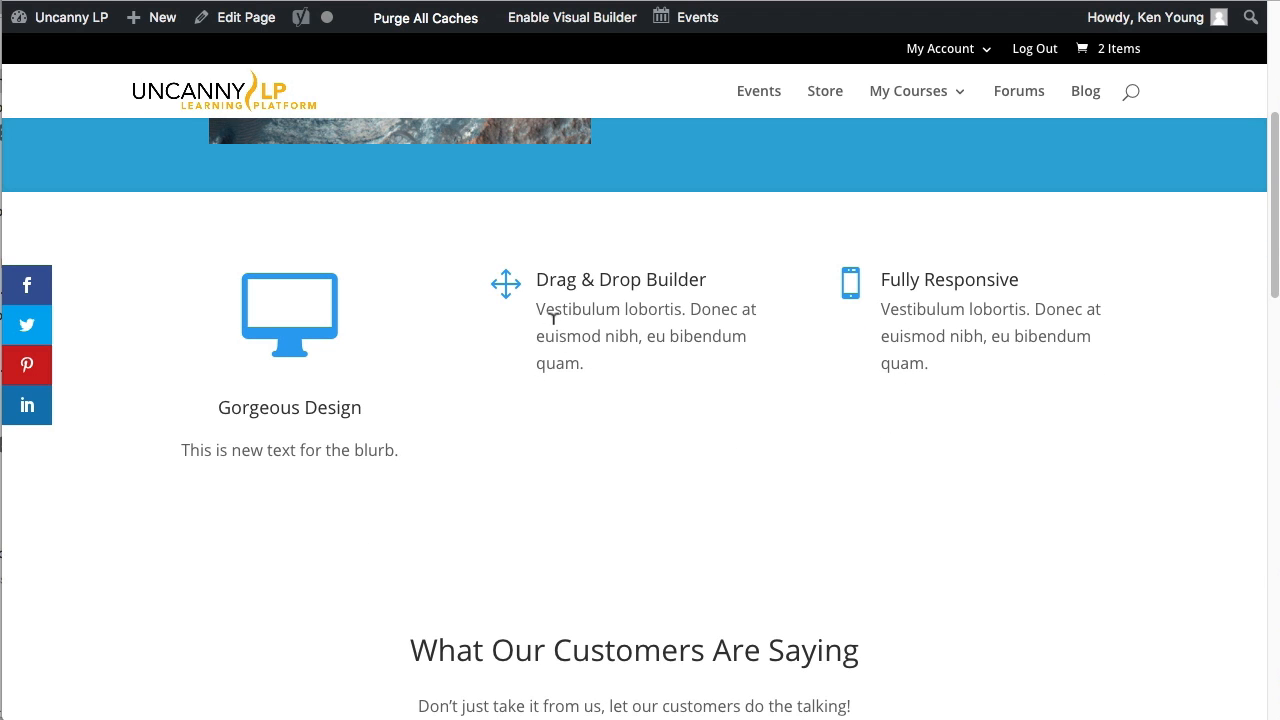
{"action": "scroll", "coordinate": [580, 320], "scroll_direction": "down", "scroll_amount": 1}
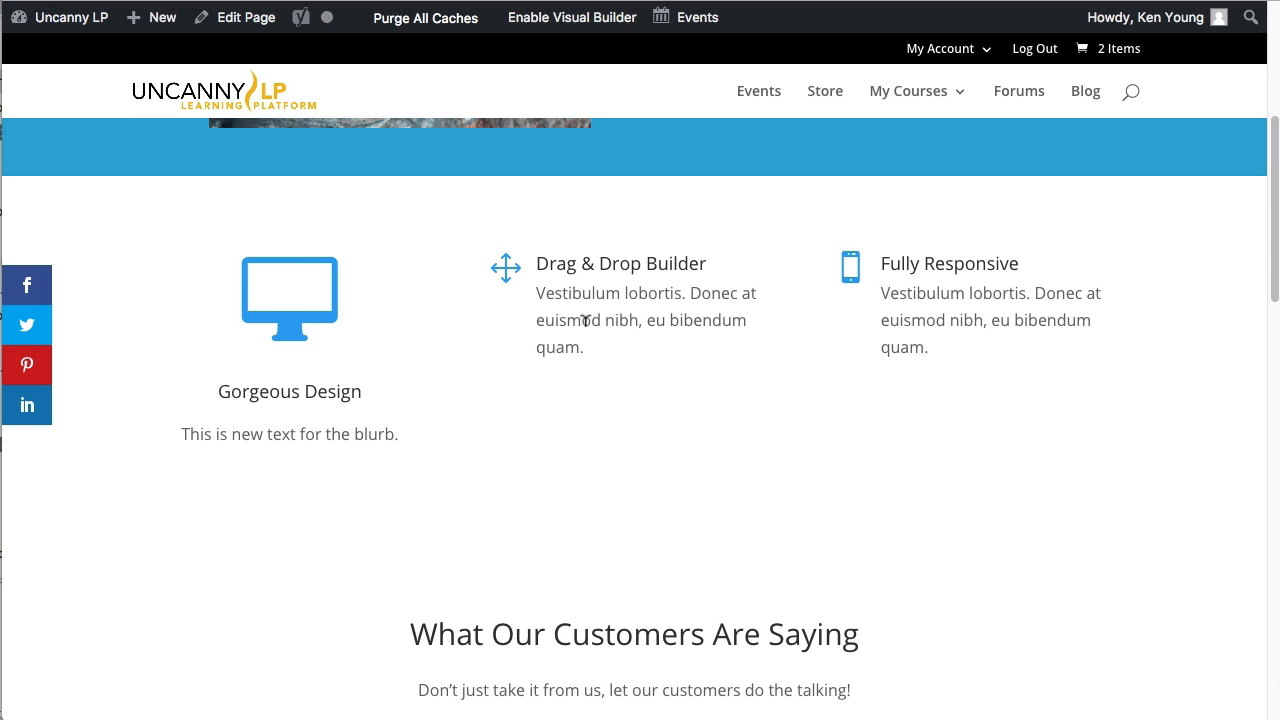
{"action": "scroll", "coordinate": [632, 420], "scroll_direction": "down", "scroll_amount": 5}
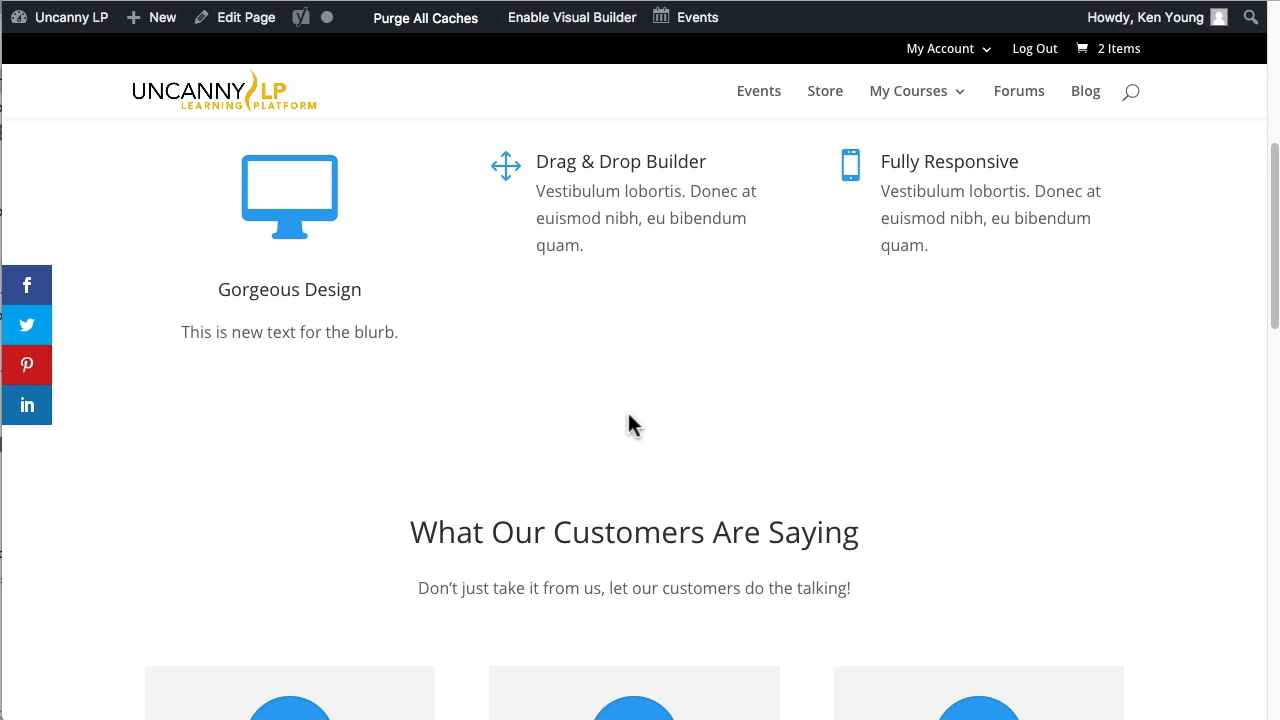
{"action": "scroll", "coordinate": [472, 437], "scroll_direction": "down", "scroll_amount": 9}
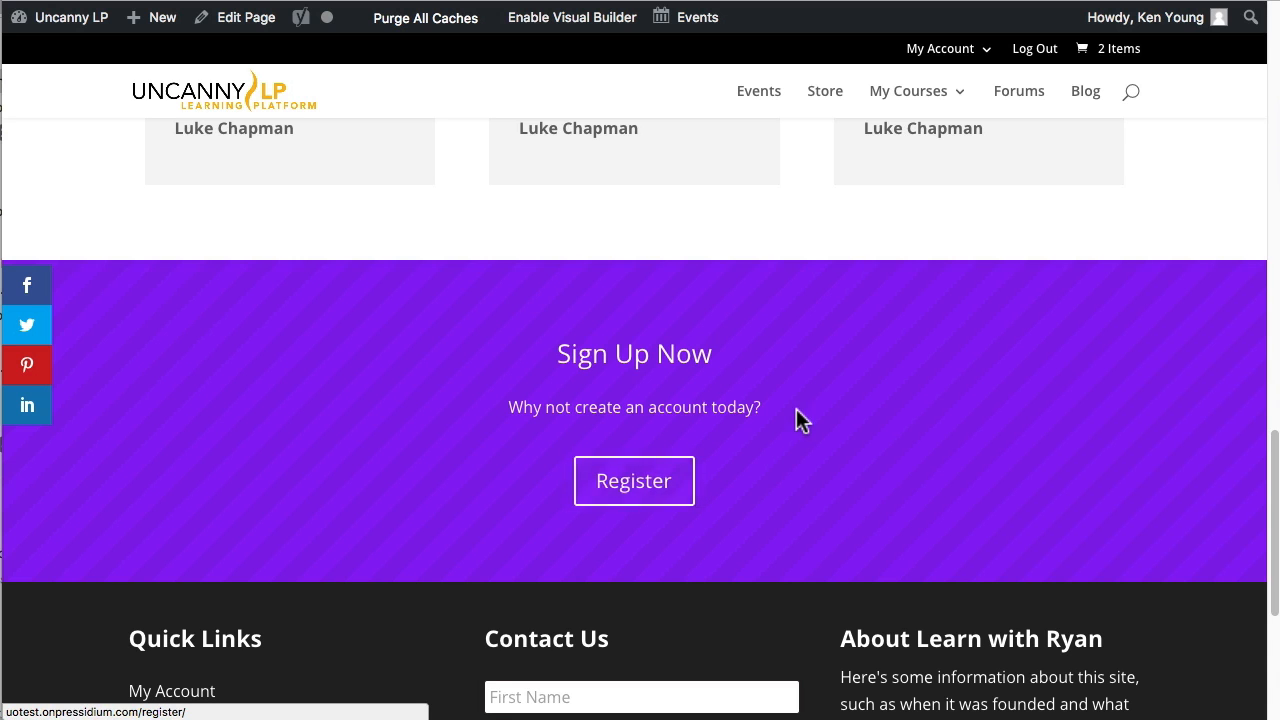
{"action": "scroll", "coordinate": [758, 406], "scroll_direction": "up", "scroll_amount": 4}
{"action": "scroll", "coordinate": [760, 405], "scroll_direction": "up", "scroll_amount": 10}
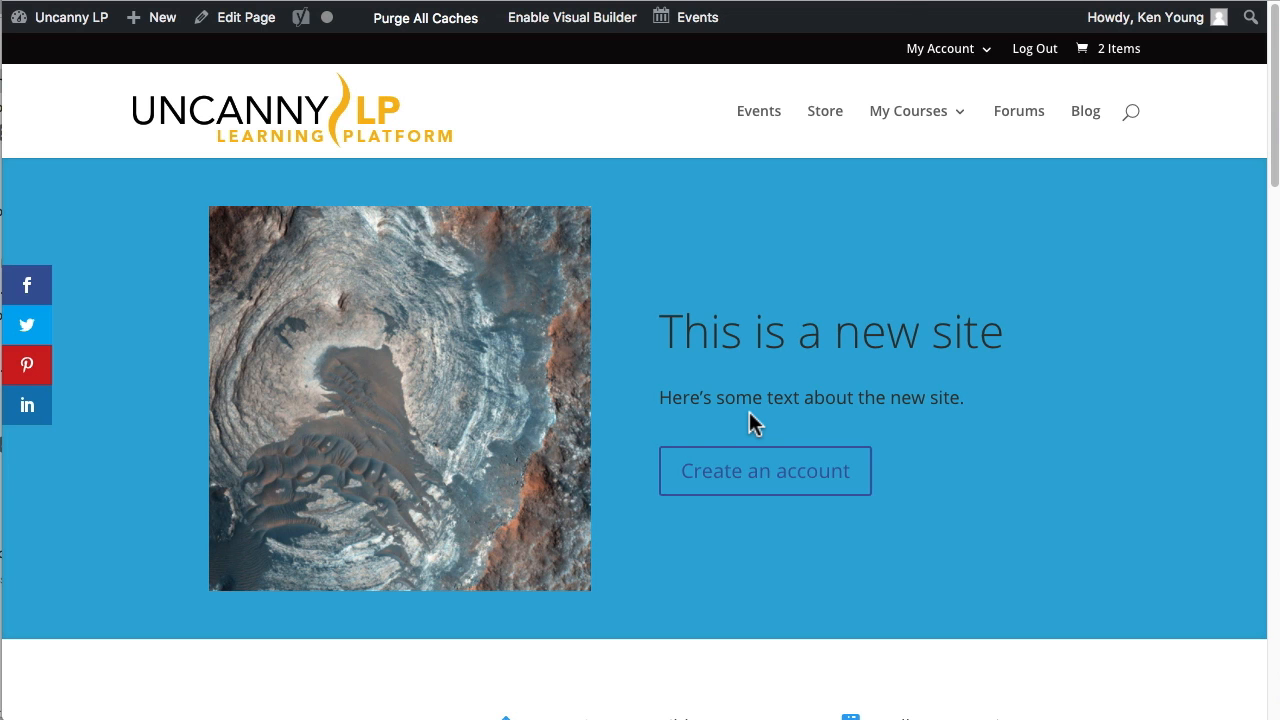
Return to the page editor and look over the Divi layouts that can be loaded, without loading any.
{"action": "left_click", "coordinate": [870, 1]}
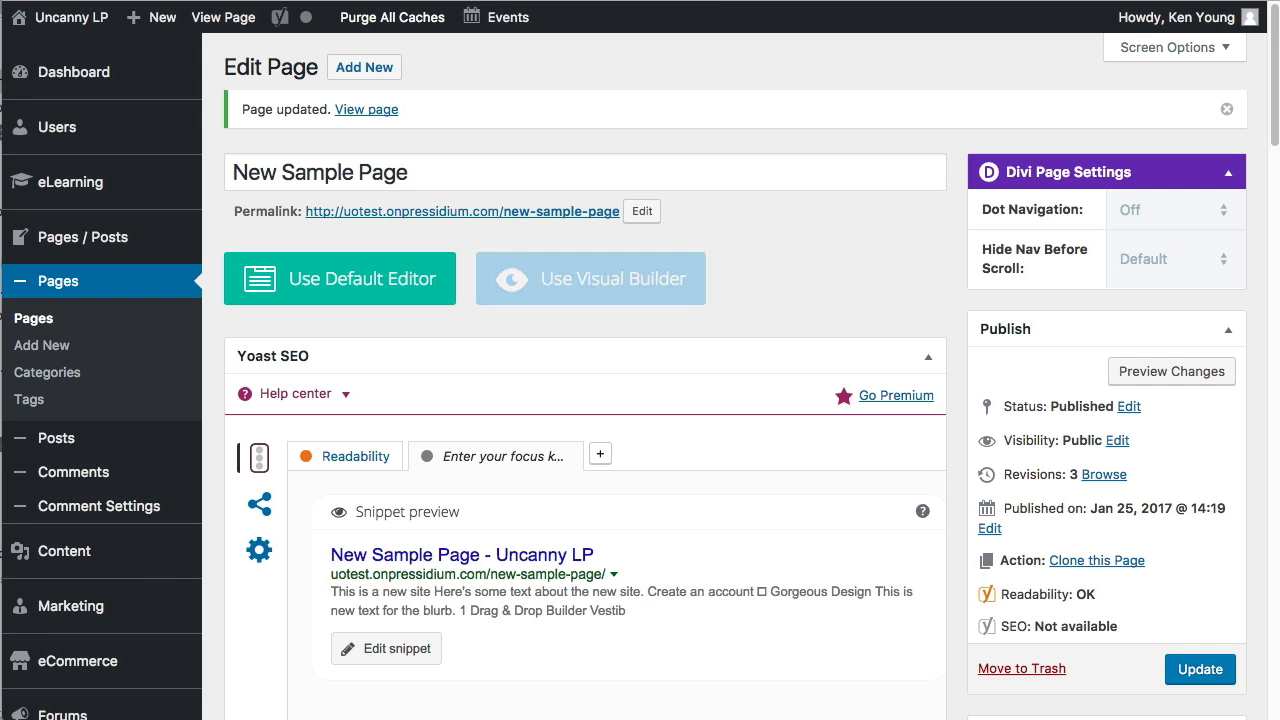
{"action": "scroll", "coordinate": [528, 434], "scroll_direction": "down", "scroll_amount": 10}
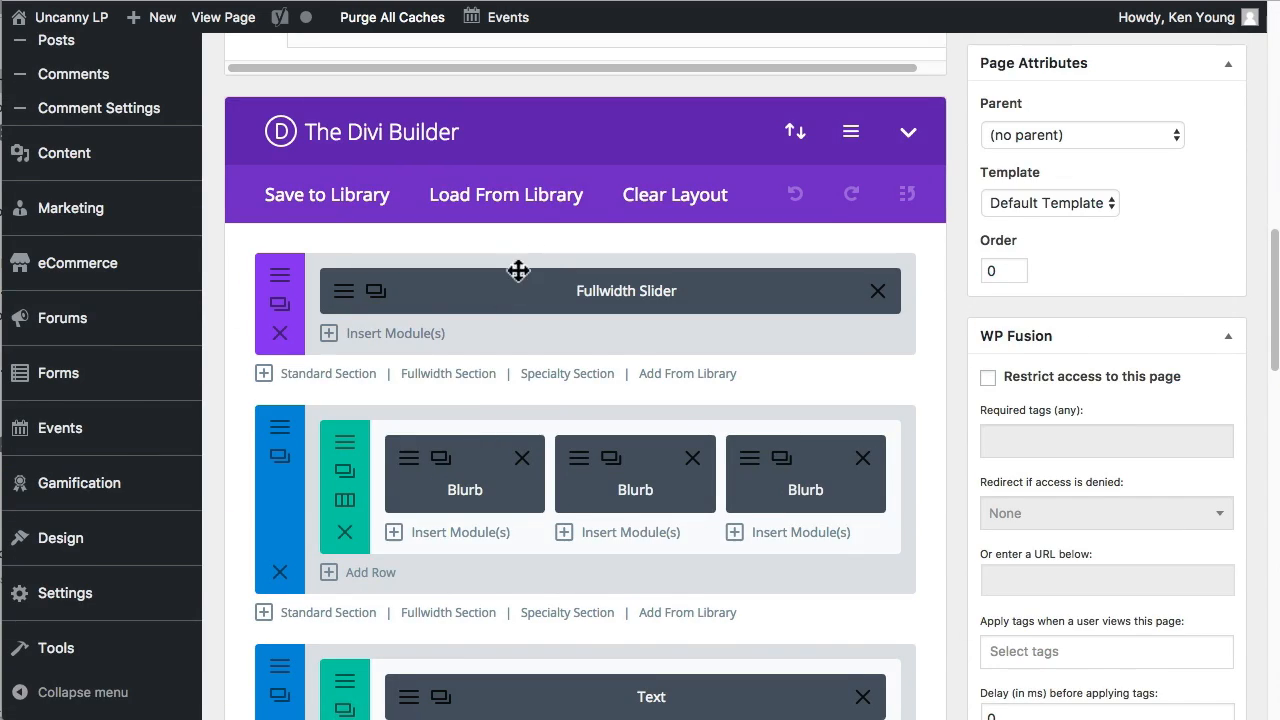
{"action": "left_click", "coordinate": [518, 201]}
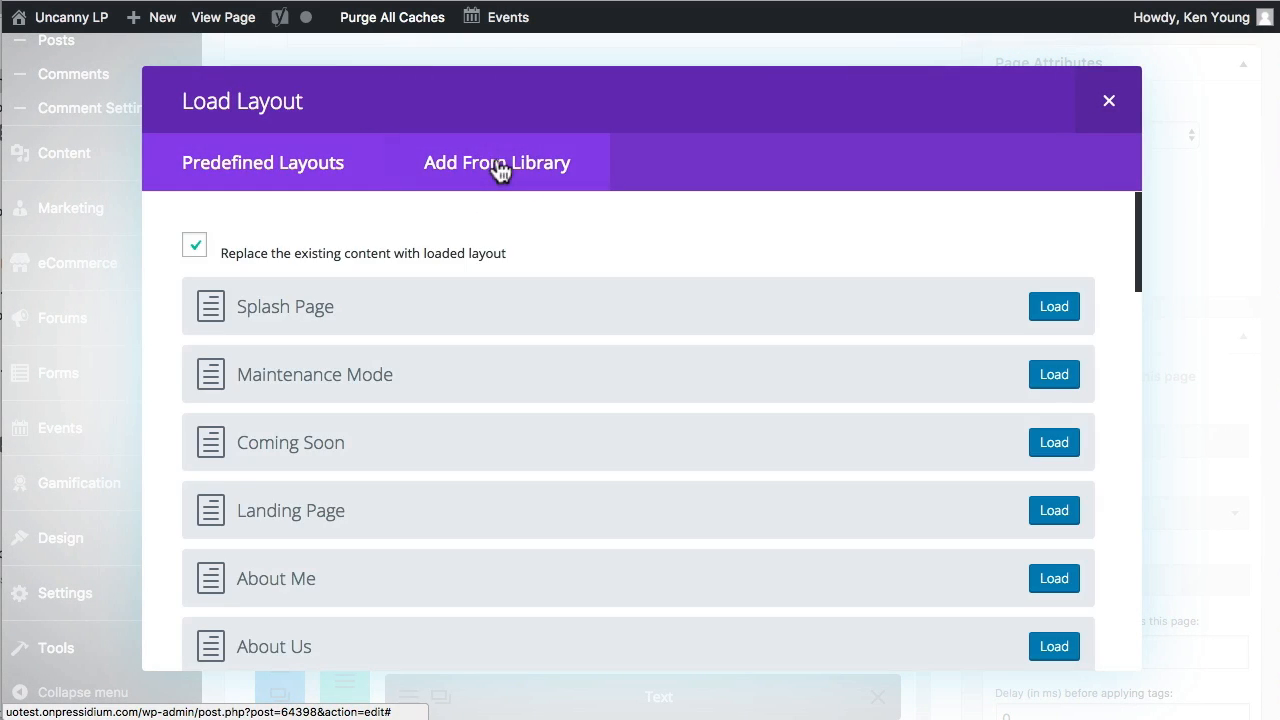
{"action": "left_click", "coordinate": [499, 171]}
{"action": "left_click", "coordinate": [263, 164]}
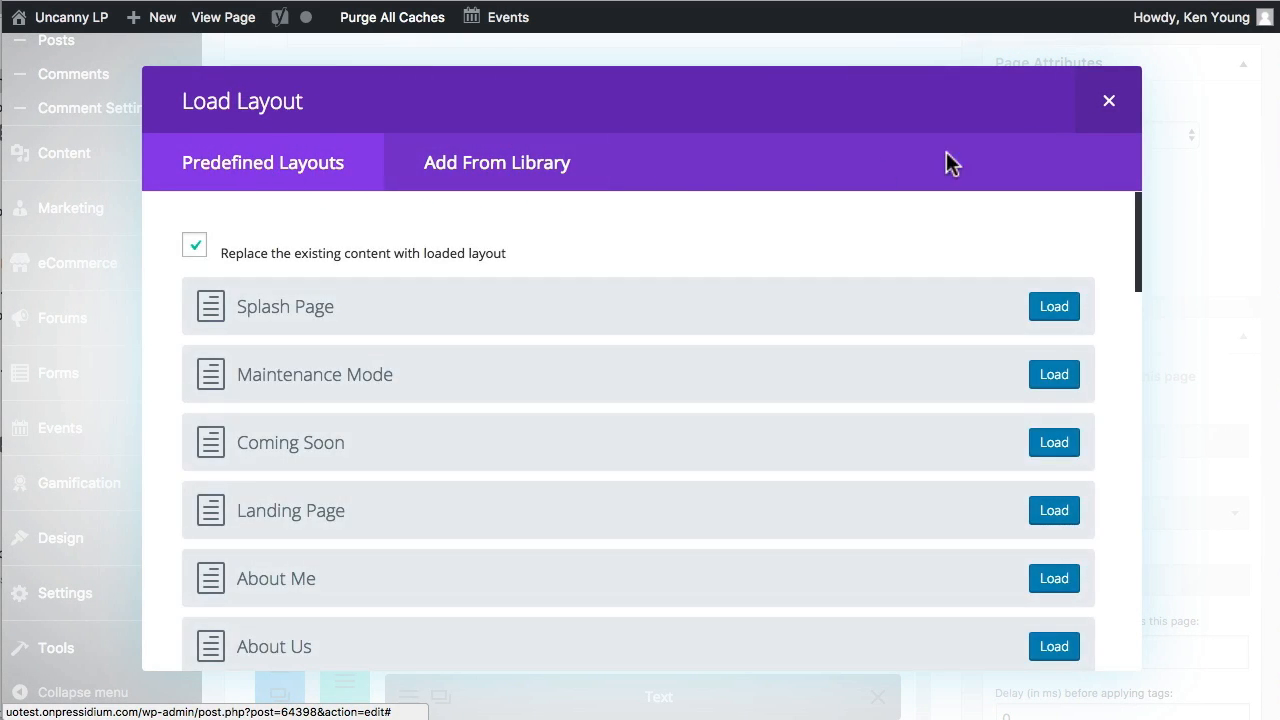
{"action": "left_click", "coordinate": [1109, 103]}
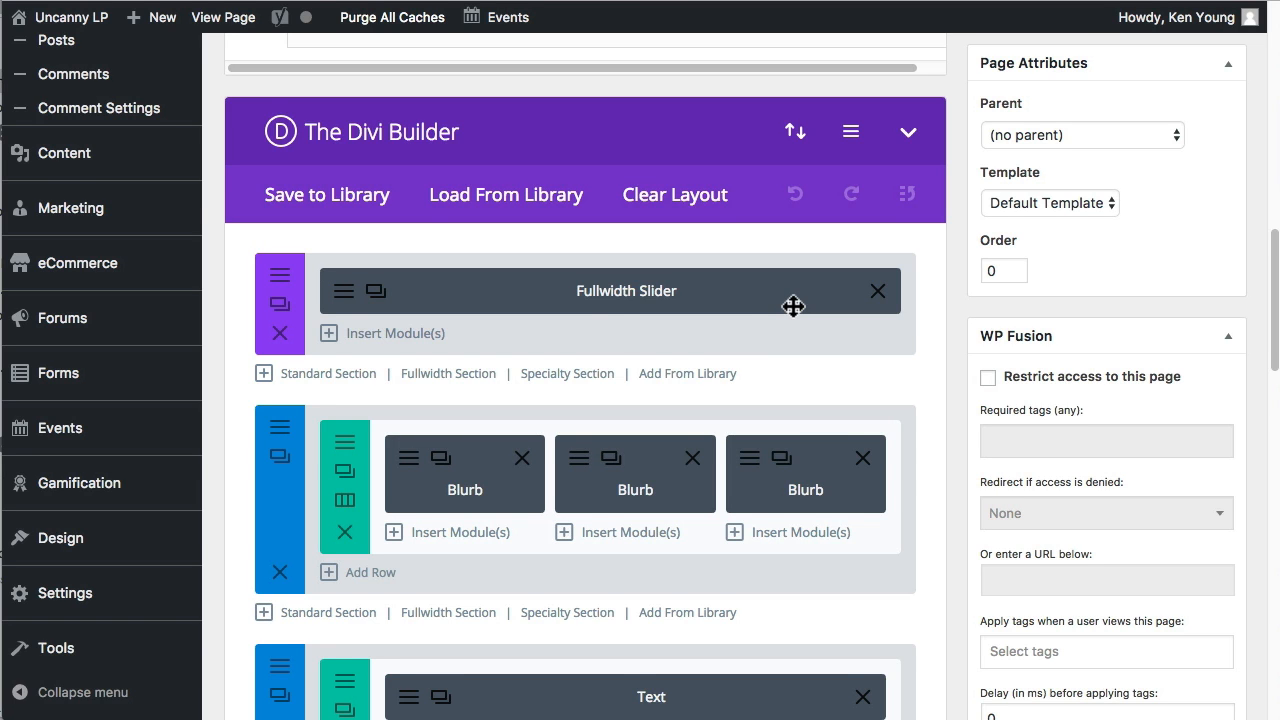
Move the section with the Text and Testimonial modules above the Blurb section and update the page.
{"action": "scroll", "coordinate": [560, 330], "scroll_direction": "down", "scroll_amount": 5}
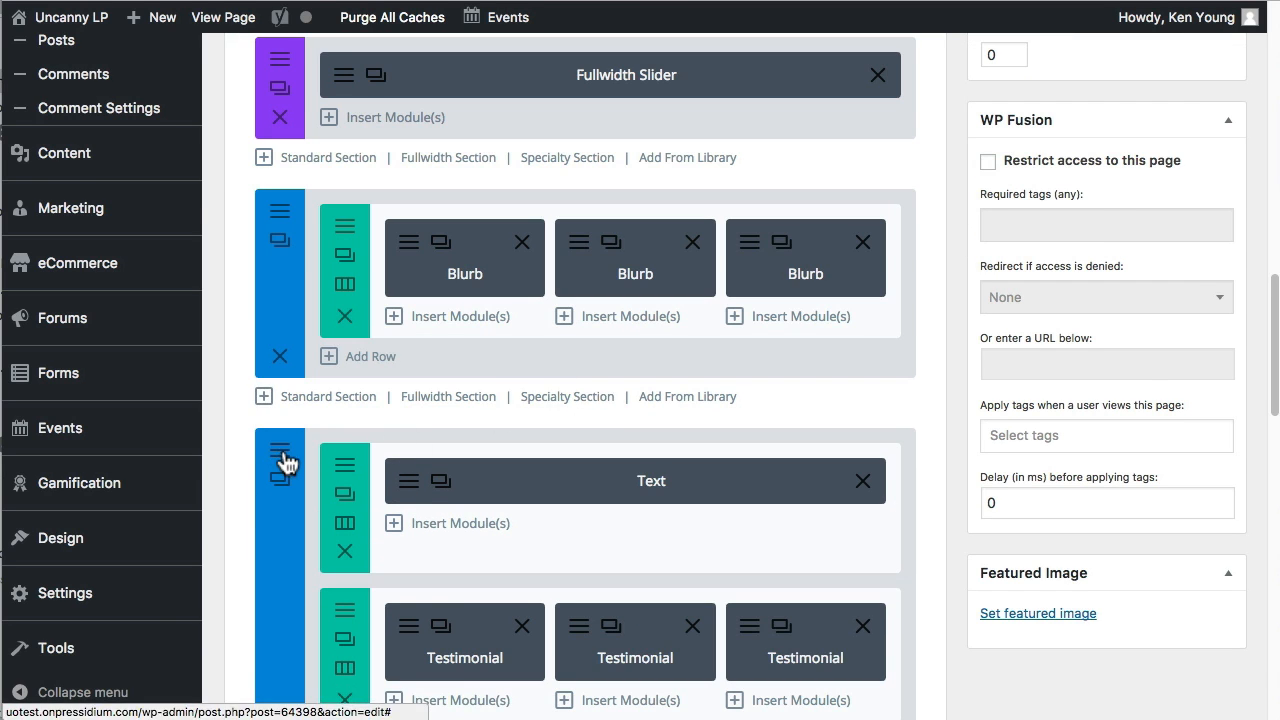
{"action": "left_click_drag", "start_coordinate": [337, 434], "coordinate": [342, 230]}
{"action": "scroll", "coordinate": [909, 432], "scroll_direction": "up", "scroll_amount": 10}
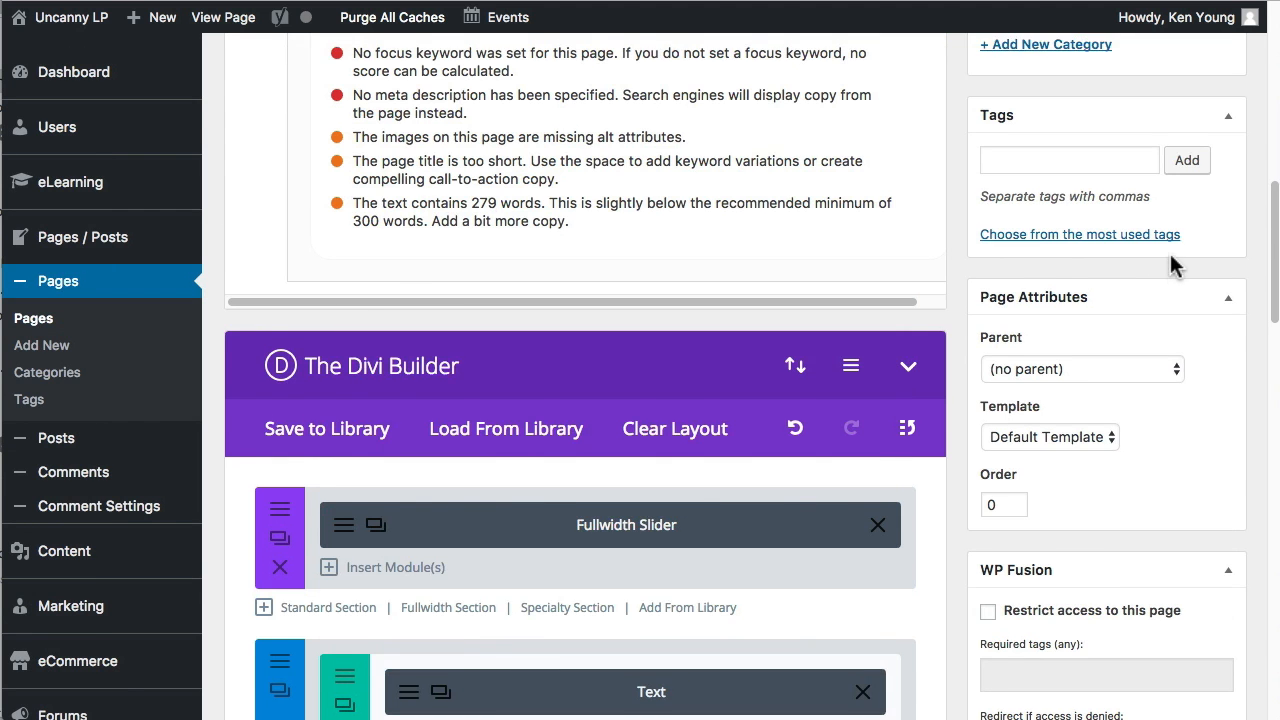
{"action": "scroll", "coordinate": [1222, 207], "scroll_direction": "up", "scroll_amount": 15}
{"action": "left_click", "coordinate": [1200, 542]}
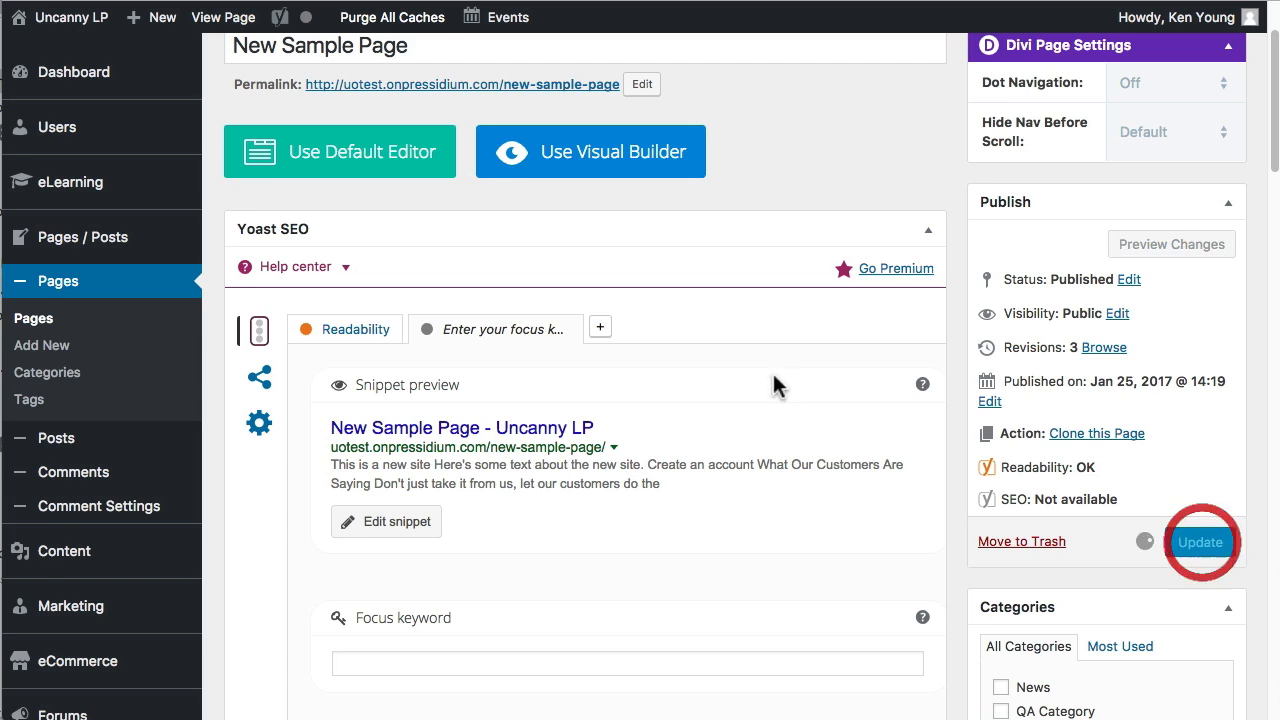
Examine the reordered sections in the Divi Builder and the additional page settings below it.
{"action": "scroll", "coordinate": [775, 385], "scroll_direction": "down", "scroll_amount": 5}
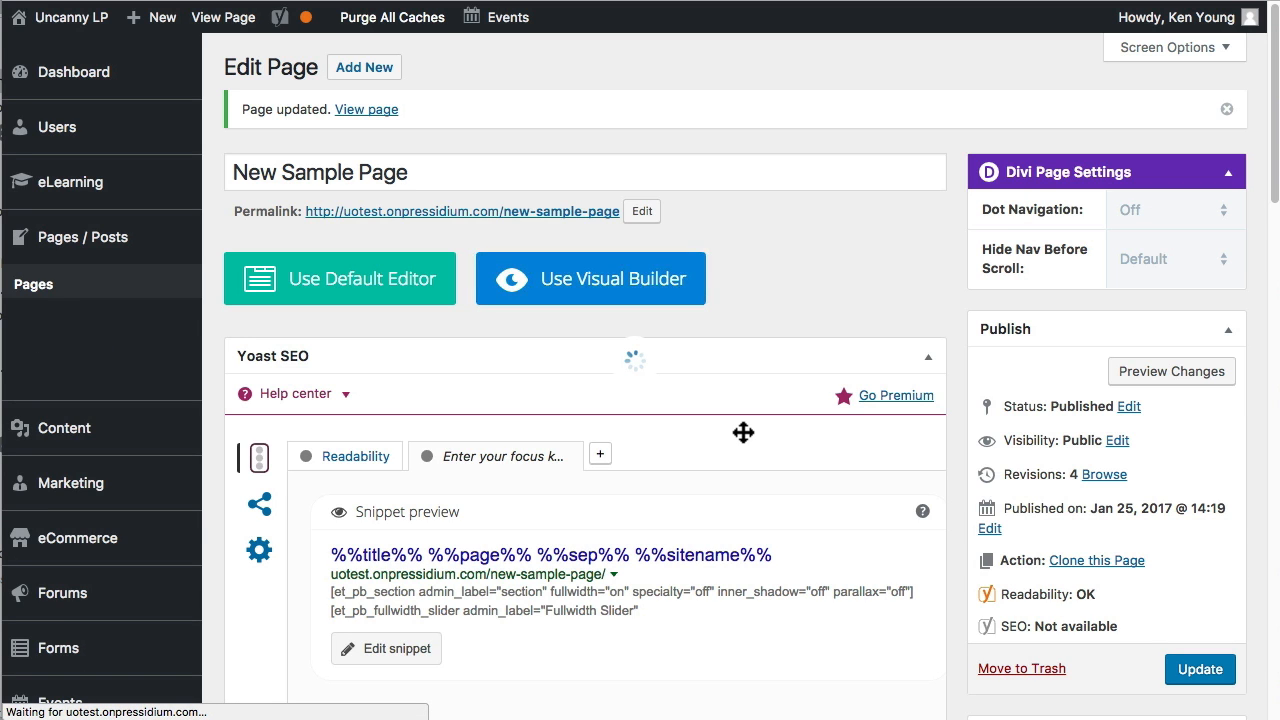
{"action": "scroll", "coordinate": [742, 430], "scroll_direction": "down", "scroll_amount": 10}
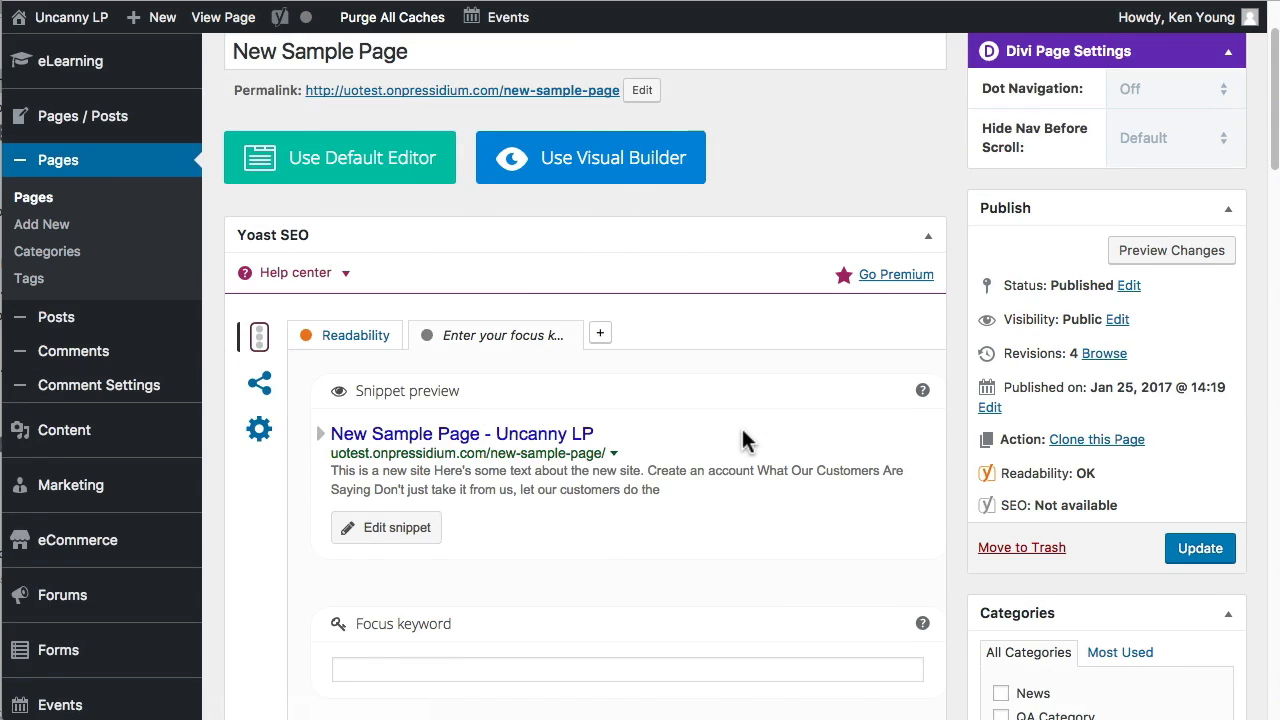
{"action": "scroll", "coordinate": [742, 435], "scroll_direction": "down", "scroll_amount": 15}
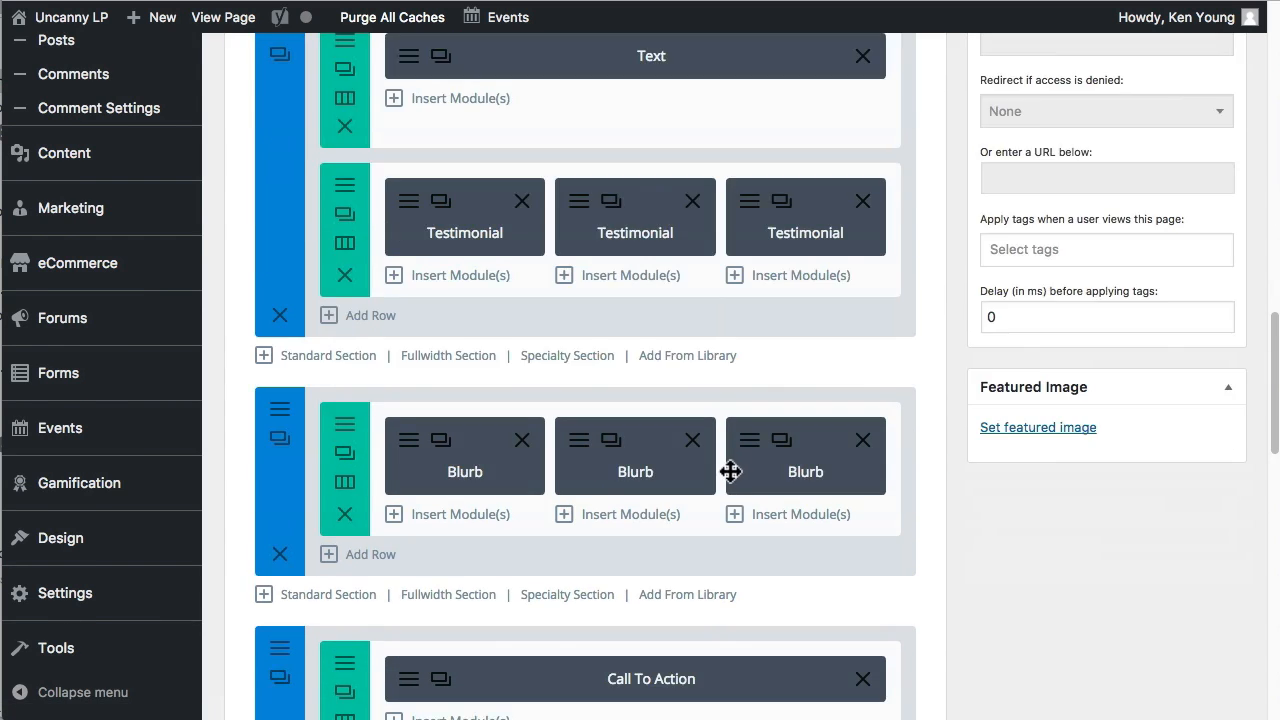
{"action": "scroll", "coordinate": [730, 475], "scroll_direction": "down", "scroll_amount": 5}
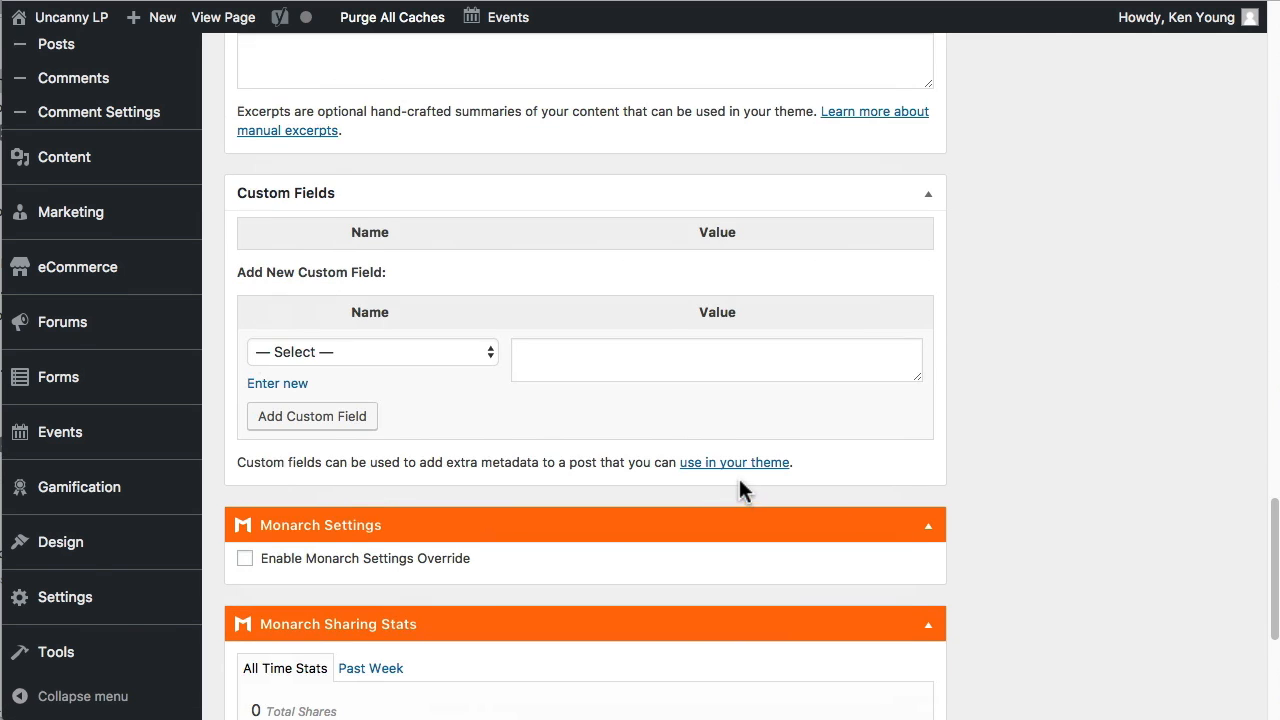
{"action": "scroll", "coordinate": [739, 478], "scroll_direction": "up", "scroll_amount": 10}
{"action": "scroll", "coordinate": [739, 478], "scroll_direction": "up", "scroll_amount": 15}
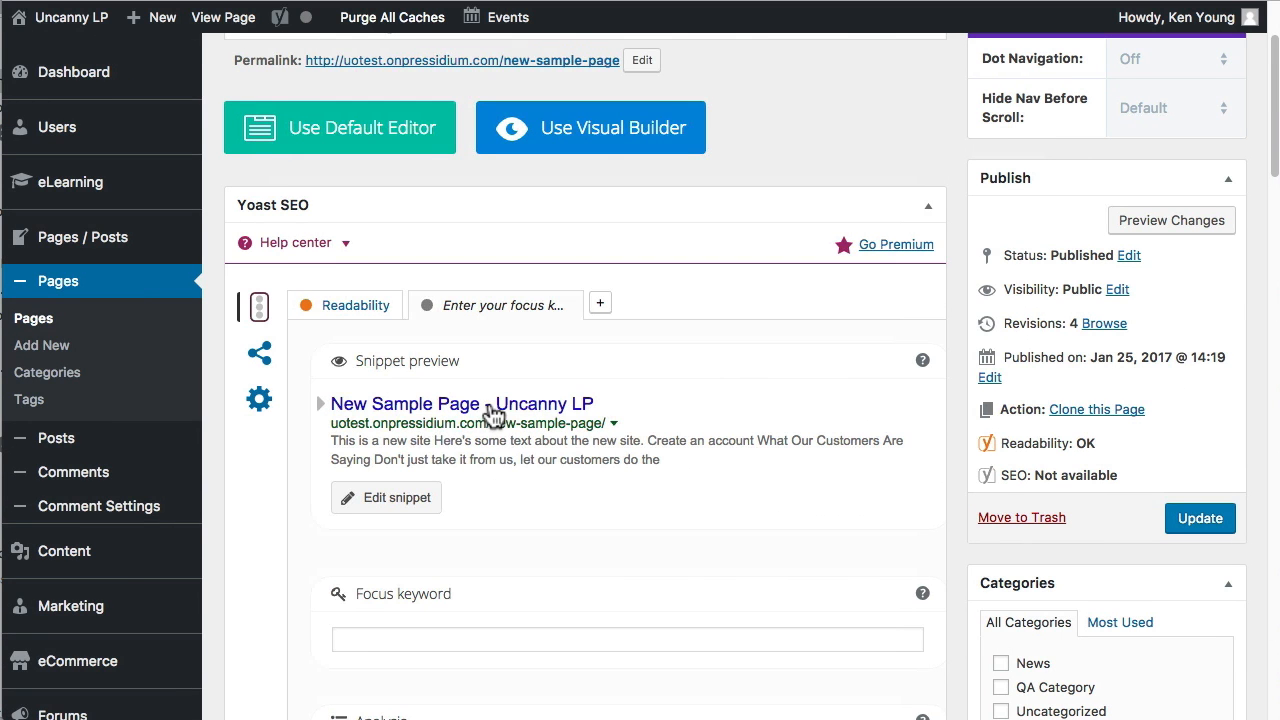
Open the Yoast SEO snippet for editing and examine its SEO title, slug and meta description fields.
{"action": "left_click", "coordinate": [494, 412]}
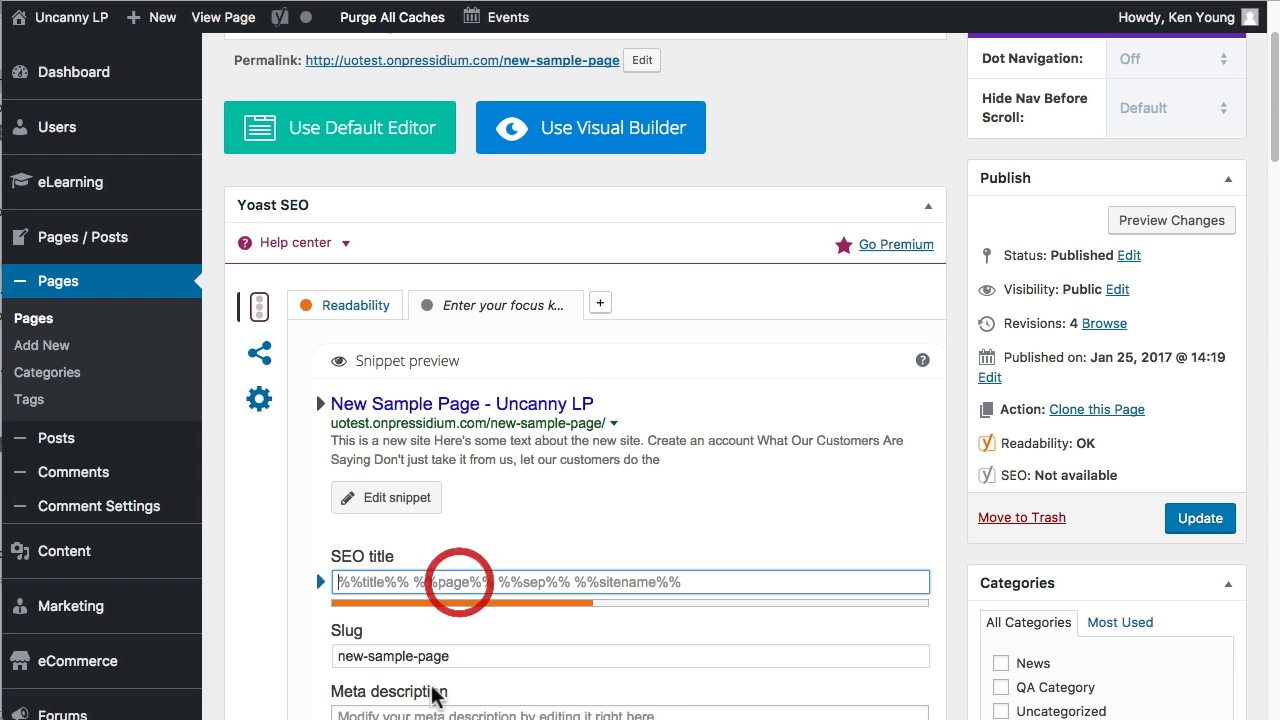
{"action": "scroll", "coordinate": [488, 634], "scroll_direction": "down", "scroll_amount": 2}
{"action": "left_click", "coordinate": [616, 610]}
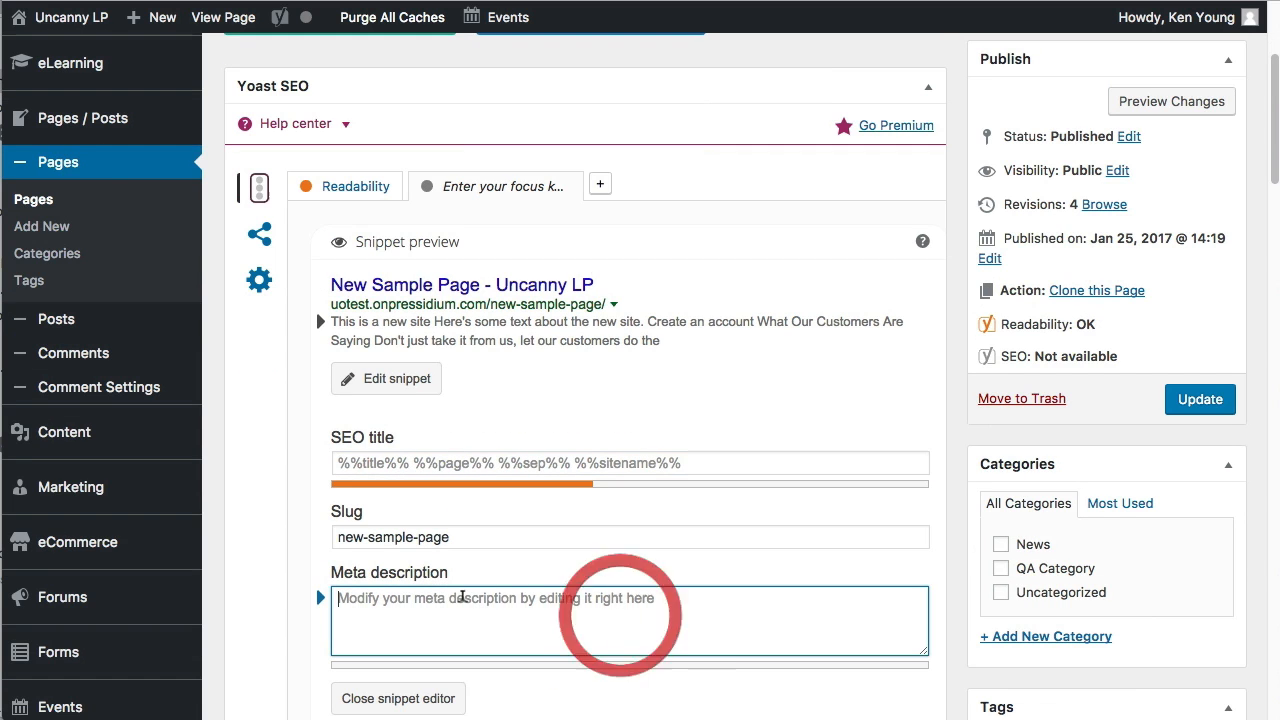
{"action": "left_click", "coordinate": [1203, 405]}
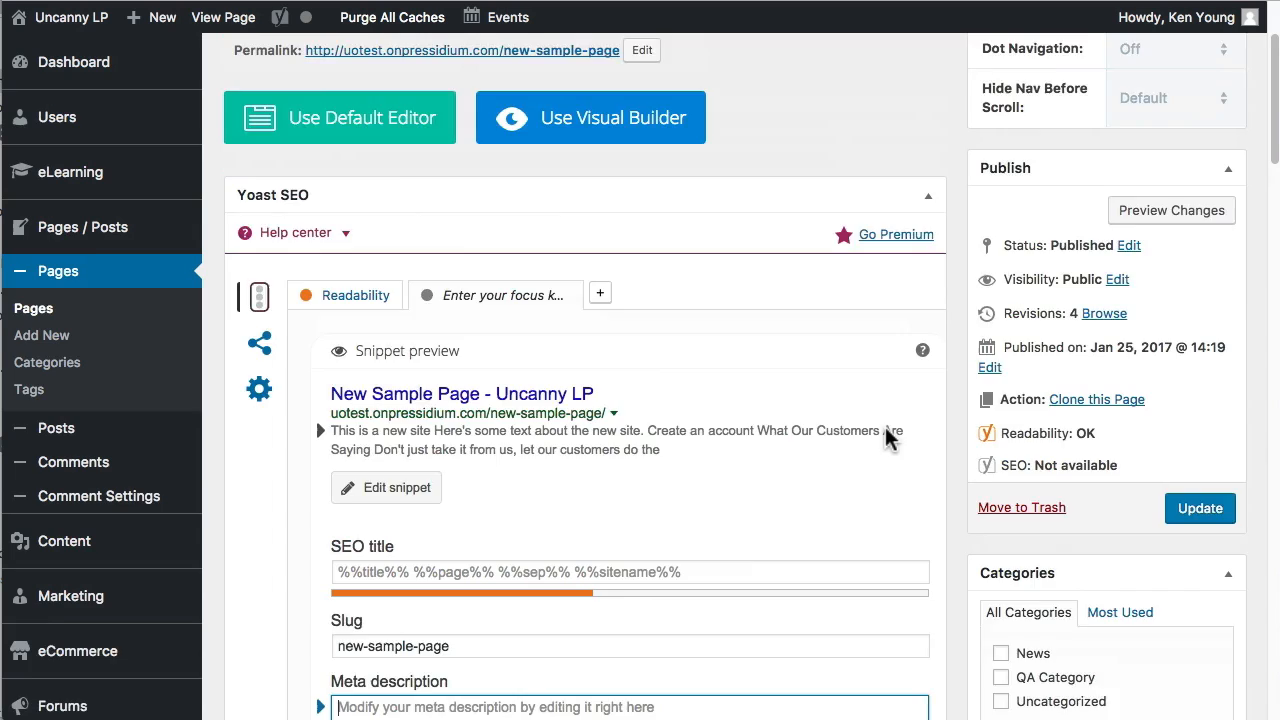